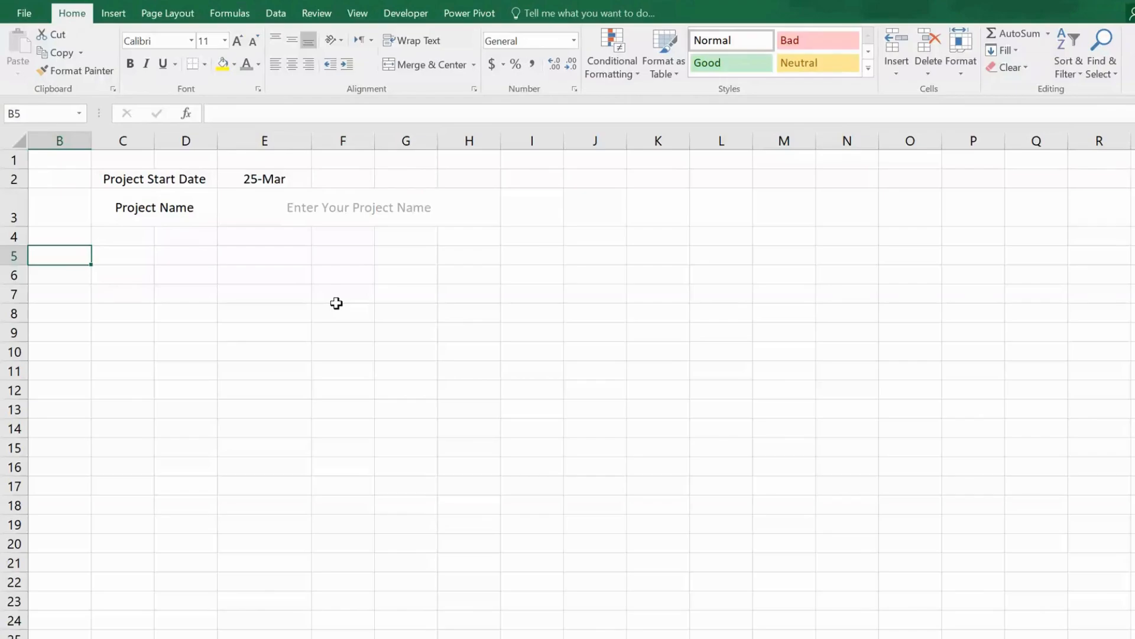
Enter the headers No, Tasks, Assigned To and Start in cells B5 to E5
{"action": "type", "text": "No"}
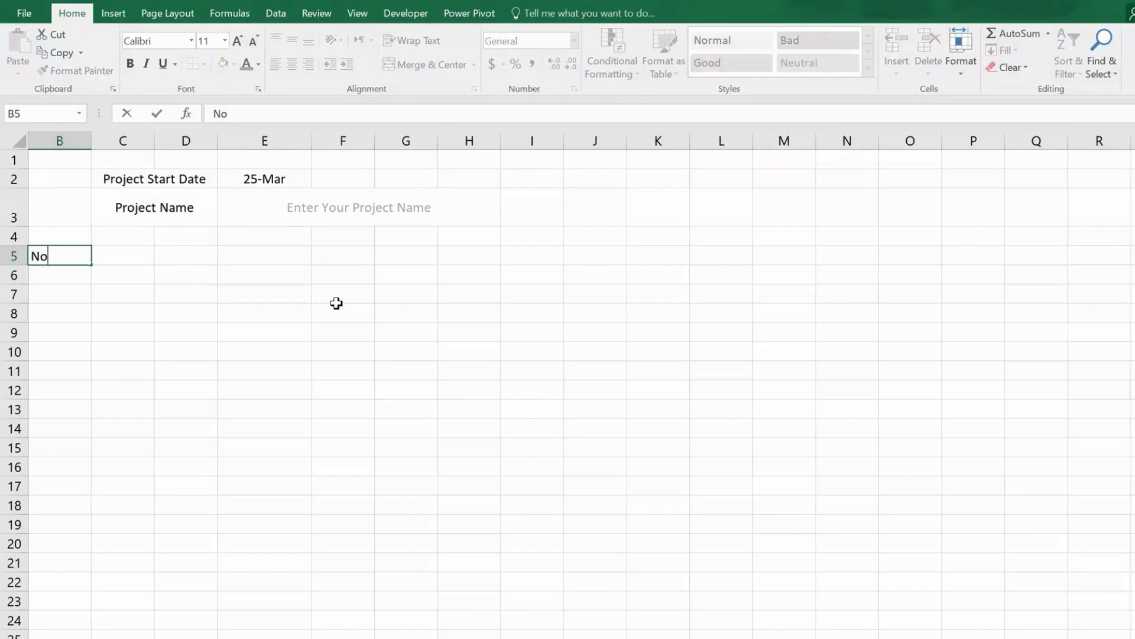
{"action": "key", "text": "Tab"}
{"action": "type", "text": "Tasks"}
{"action": "key", "text": "Tab"}
{"action": "type", "text": "Assigned T"}
{"action": "type", "text": "o"}
{"action": "key", "text": "Tab"}
{"action": "type", "text": "Start"}
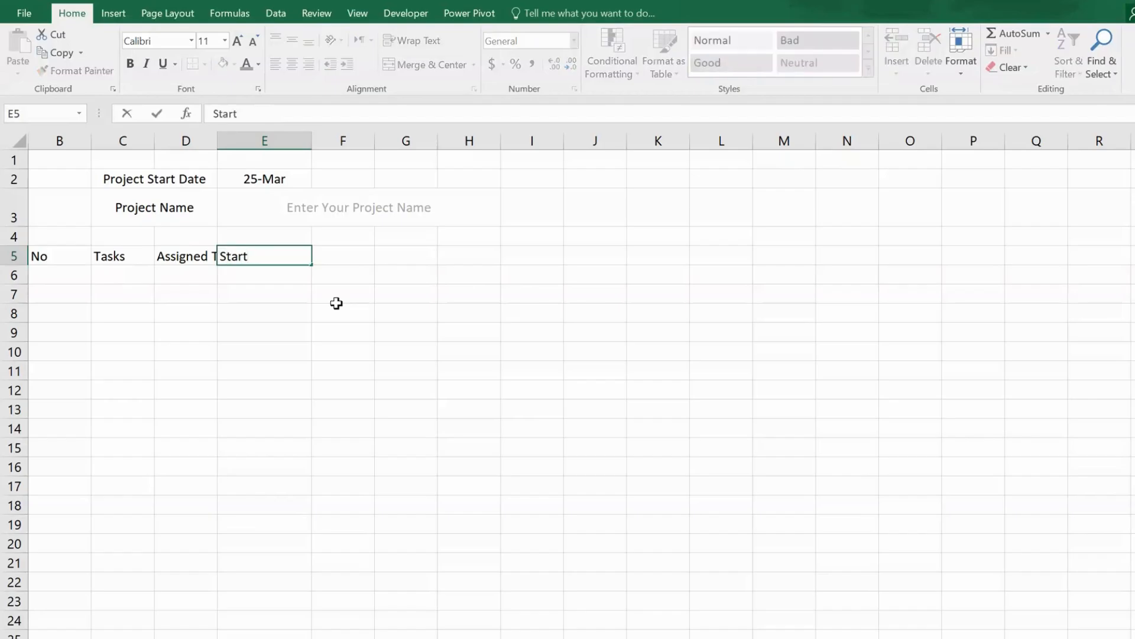
{"action": "key", "text": "Tab"}
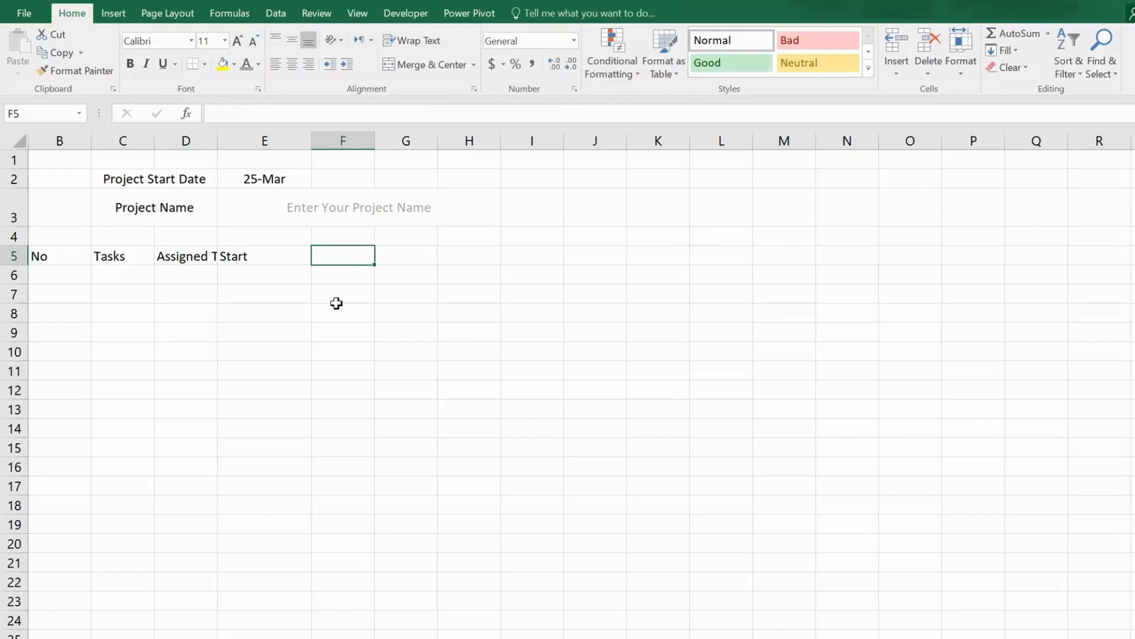
Continue the header row with End, Days, Status and % Done in cells F5 to I5
{"action": "type", "text": "End"}
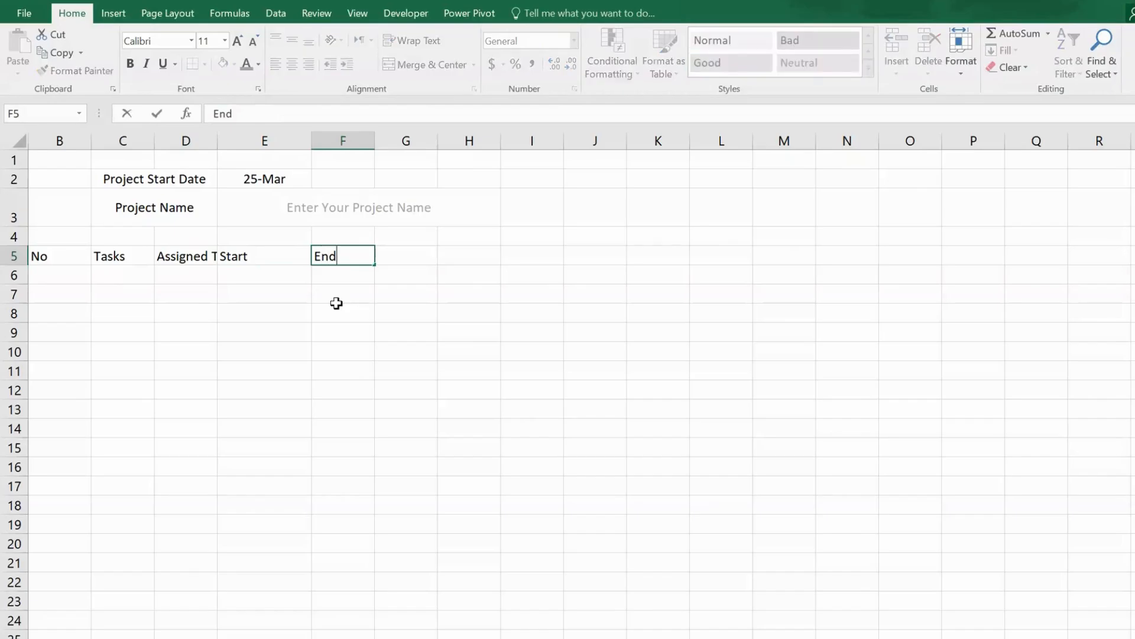
{"action": "key", "text": "Tab"}
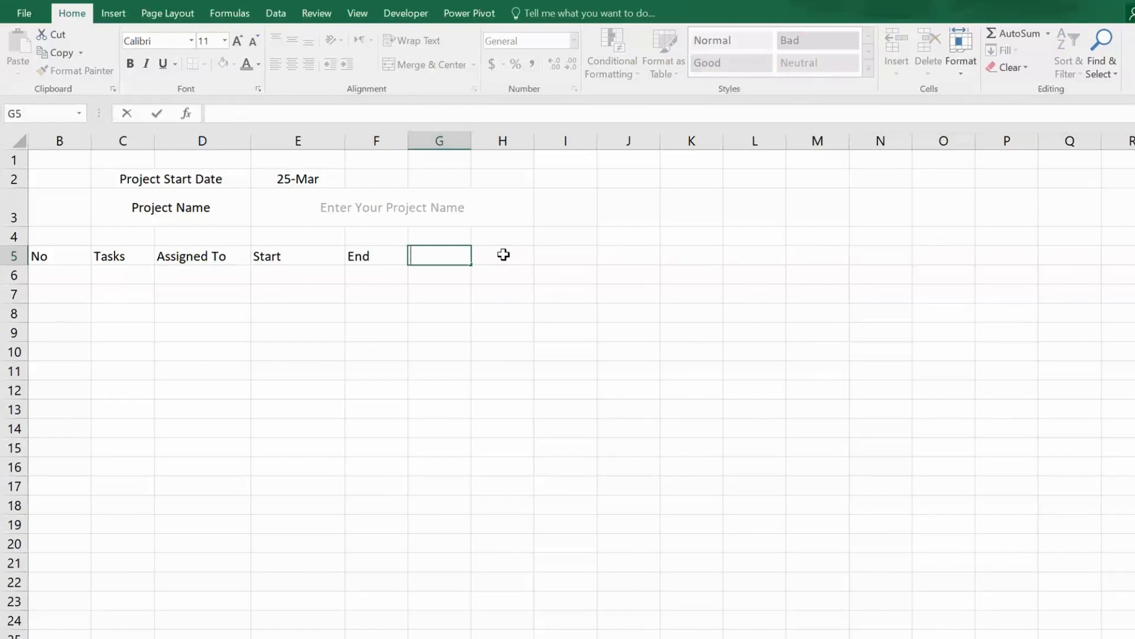
{"action": "type", "text": "Days"}
{"action": "key", "text": "Tab"}
{"action": "type", "text": "Status"}
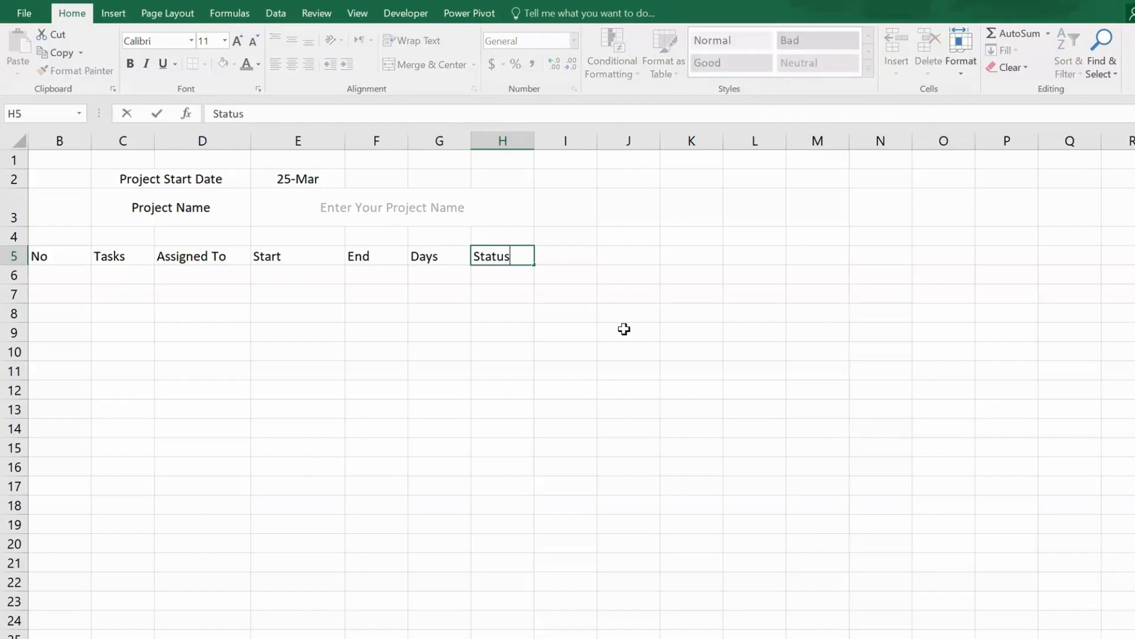
{"action": "key", "text": "Tab"}
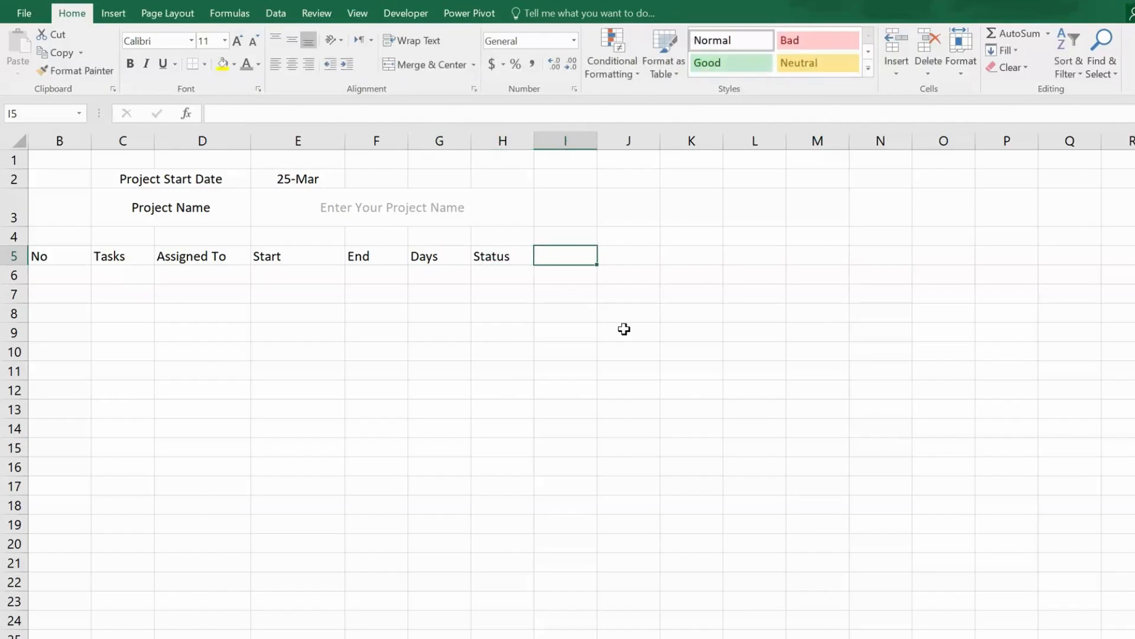
{"action": "type", "text": "% Done"}
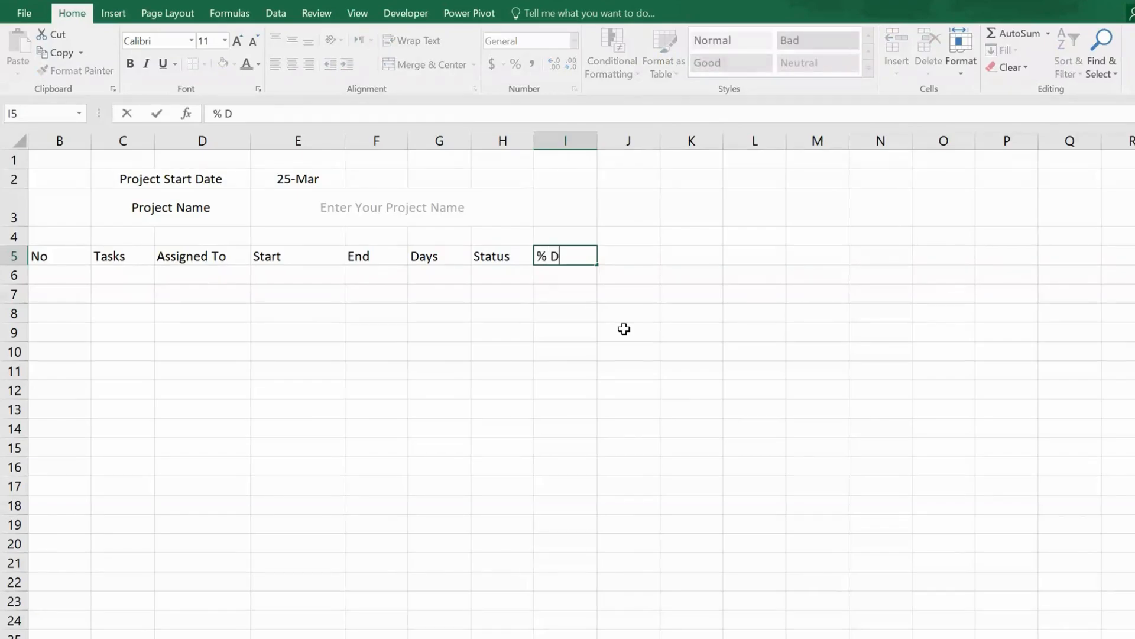
{"action": "key", "text": "Up"}
Enter the label "week starting" in cell I3
{"action": "key", "text": "Up"}
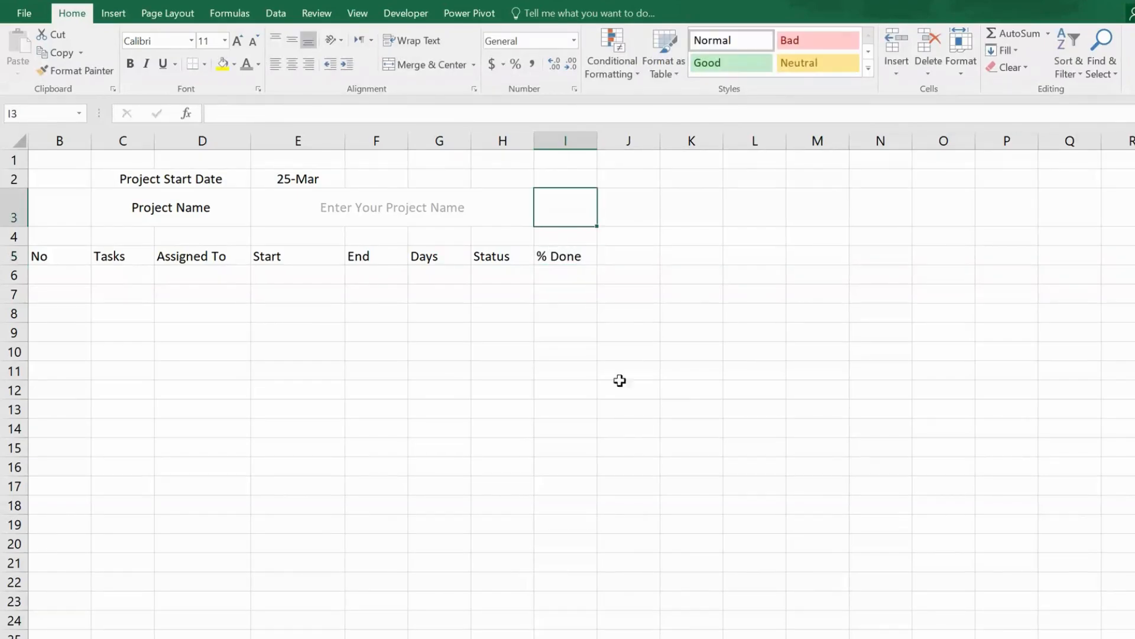
{"action": "type", "text": "week st"}
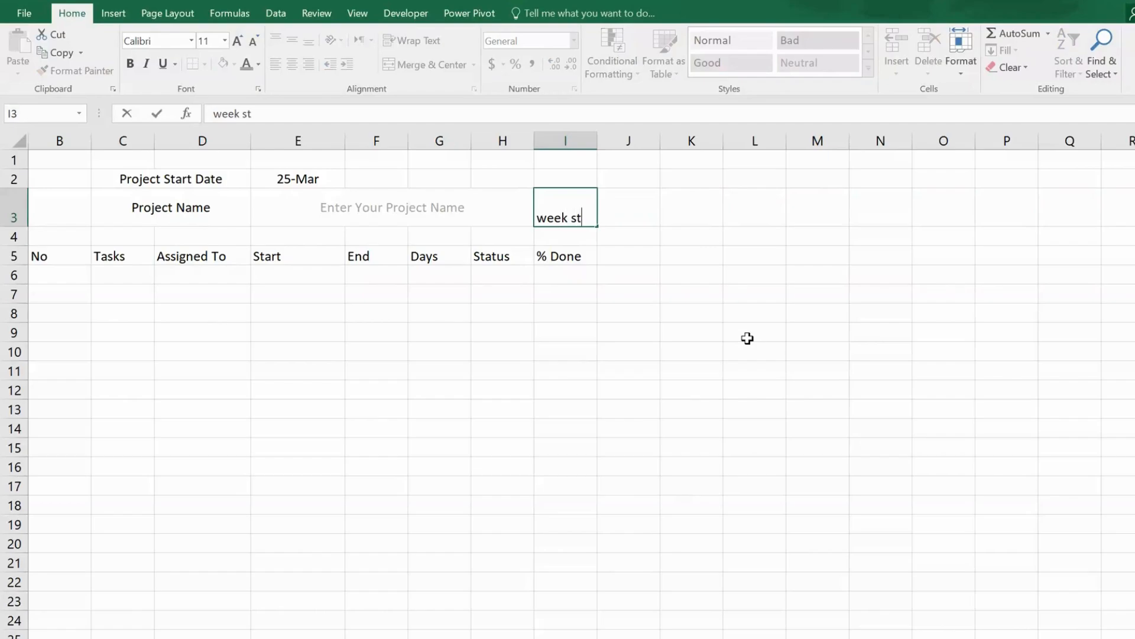
{"action": "type", "text": "arting"}
Reduce the "week starting" label's font size to 8 and centre it horizontally and vertically in its cell
{"action": "left_click", "coordinate": [254, 42]}
{"action": "left_click", "coordinate": [254, 42]}
{"action": "left_click", "coordinate": [255, 41]}
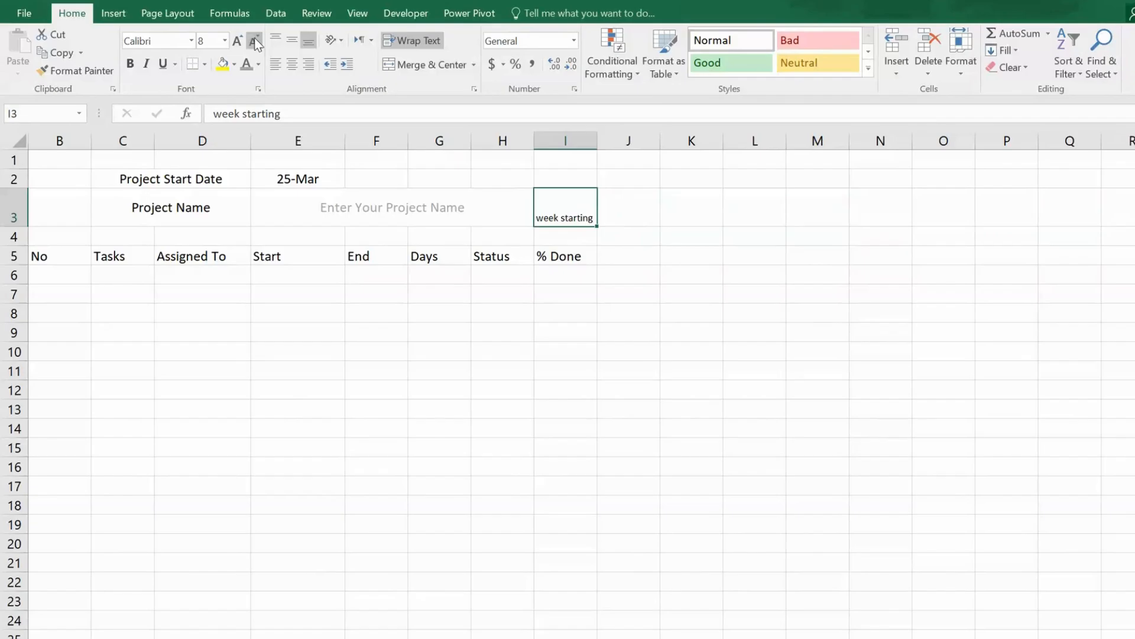
{"action": "left_click", "coordinate": [293, 64]}
{"action": "left_click", "coordinate": [291, 43]}
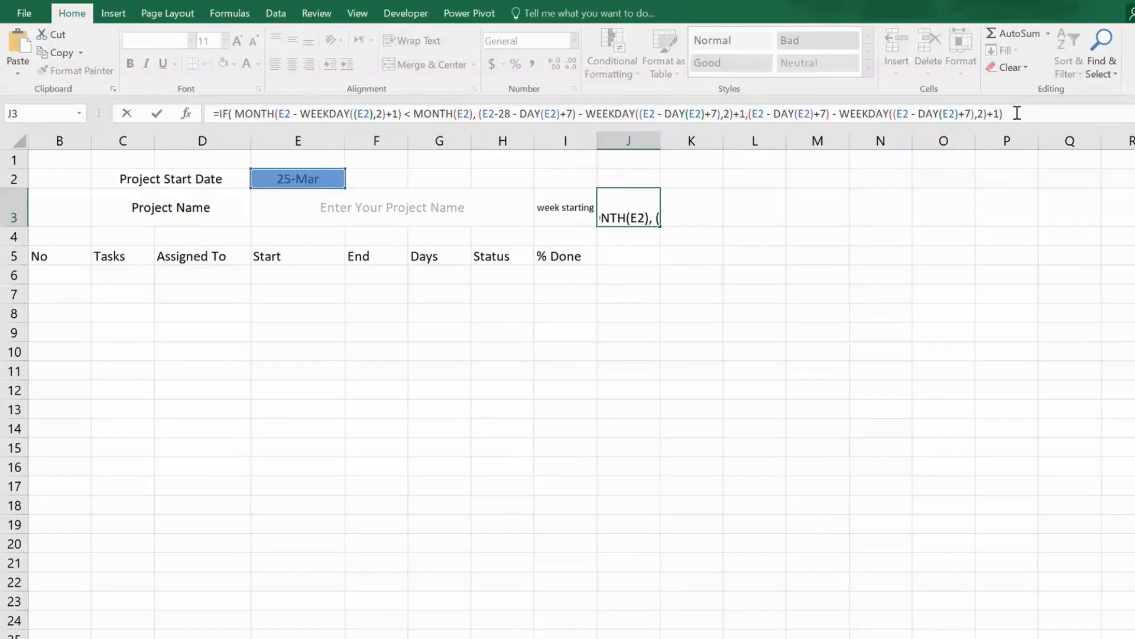
Commit the week-start formula based on E2 in cell J3 and give the cell the custom number format d-mmm
{"action": "key", "text": "Return"}
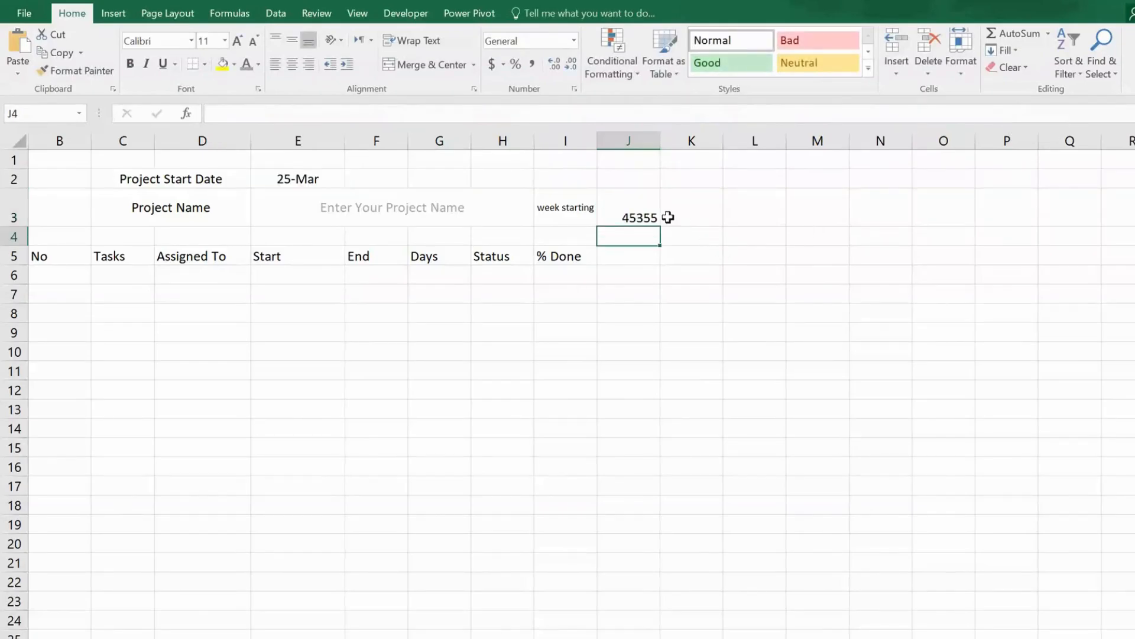
{"action": "left_click", "coordinate": [634, 214]}
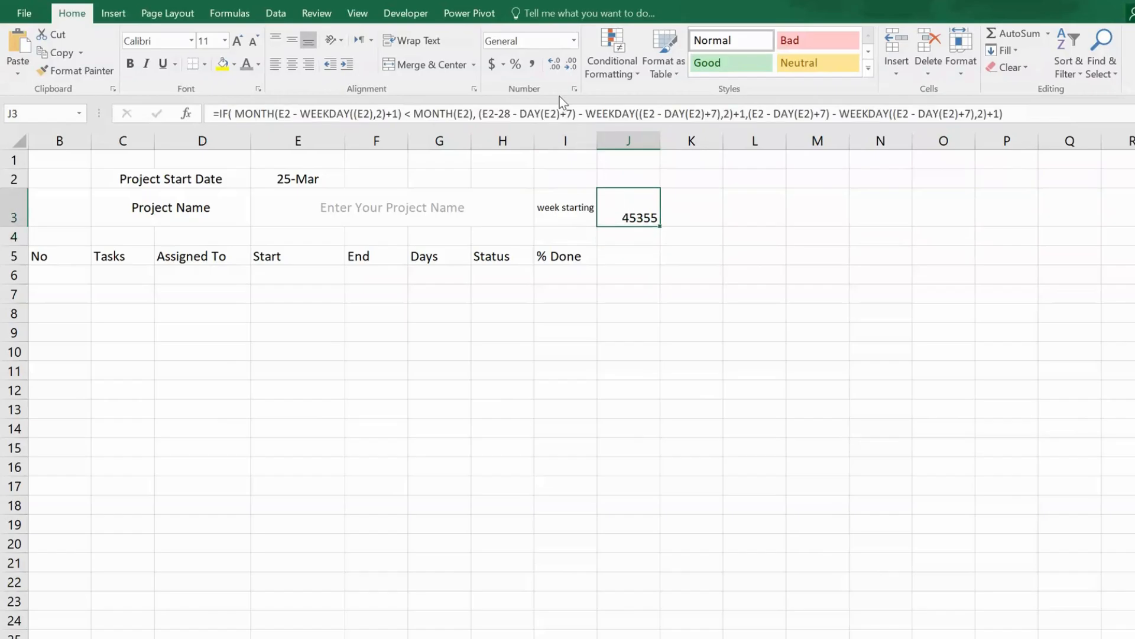
{"action": "left_click", "coordinate": [574, 89]}
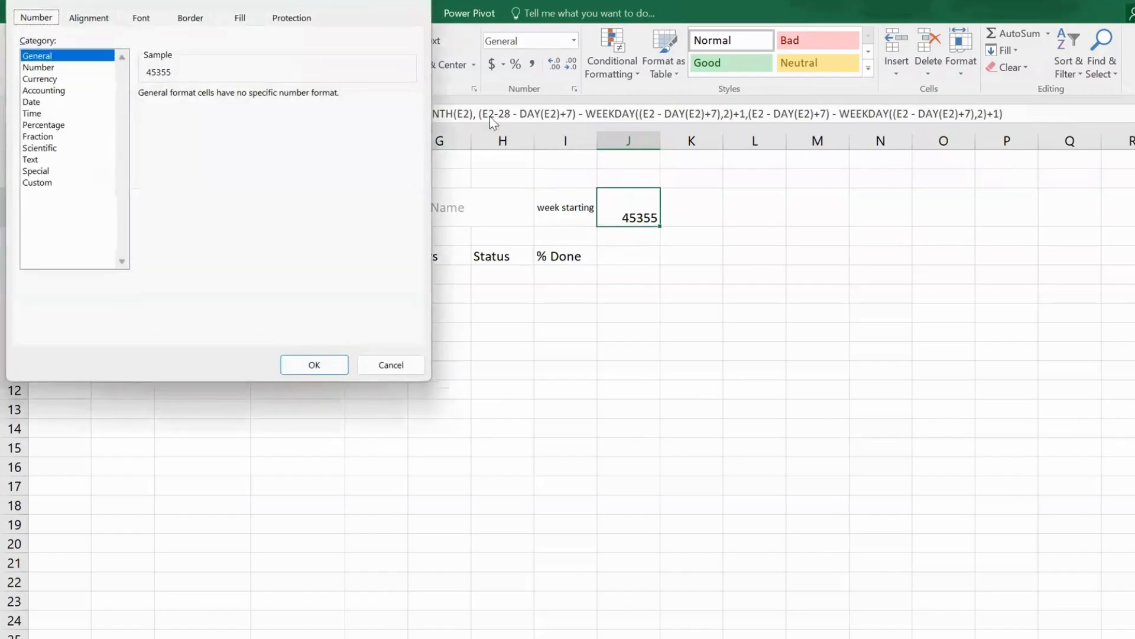
{"action": "left_click", "coordinate": [38, 182]}
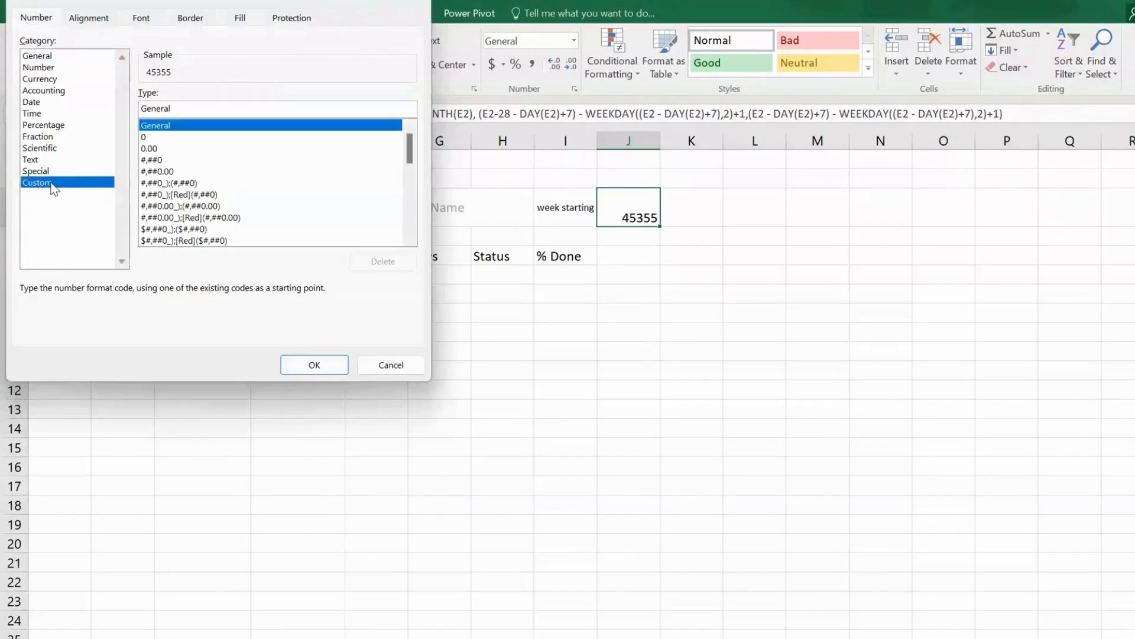
{"action": "left_click_drag", "start_coordinate": [409, 147], "coordinate": [409, 199]}
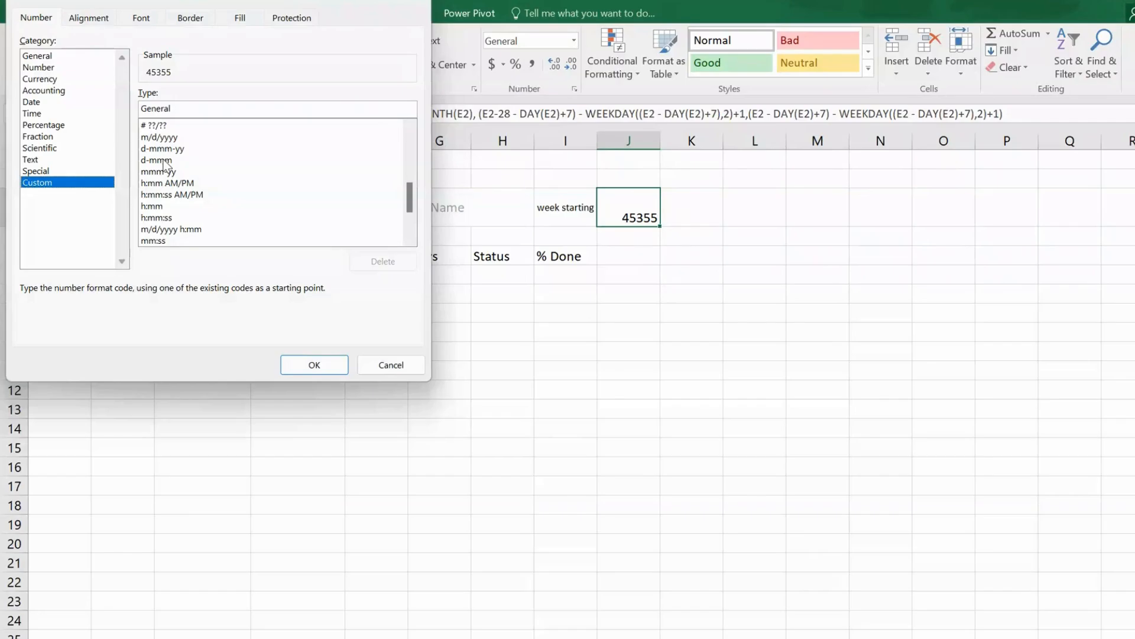
{"action": "left_click", "coordinate": [166, 159]}
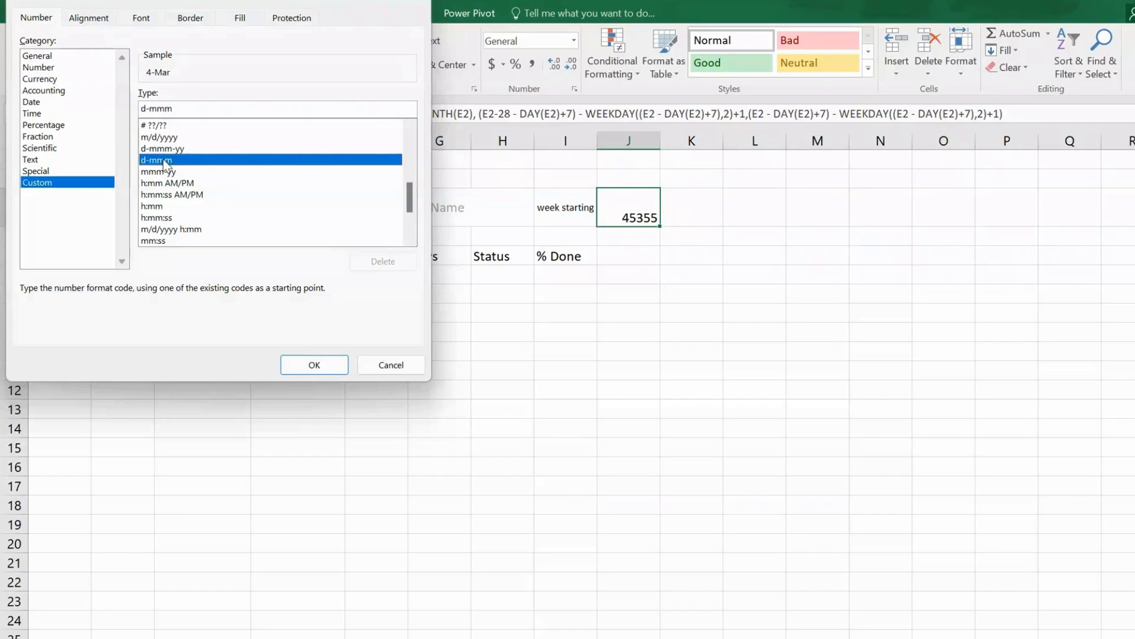
{"action": "left_click", "coordinate": [179, 108]}
{"action": "left_click", "coordinate": [326, 368]}
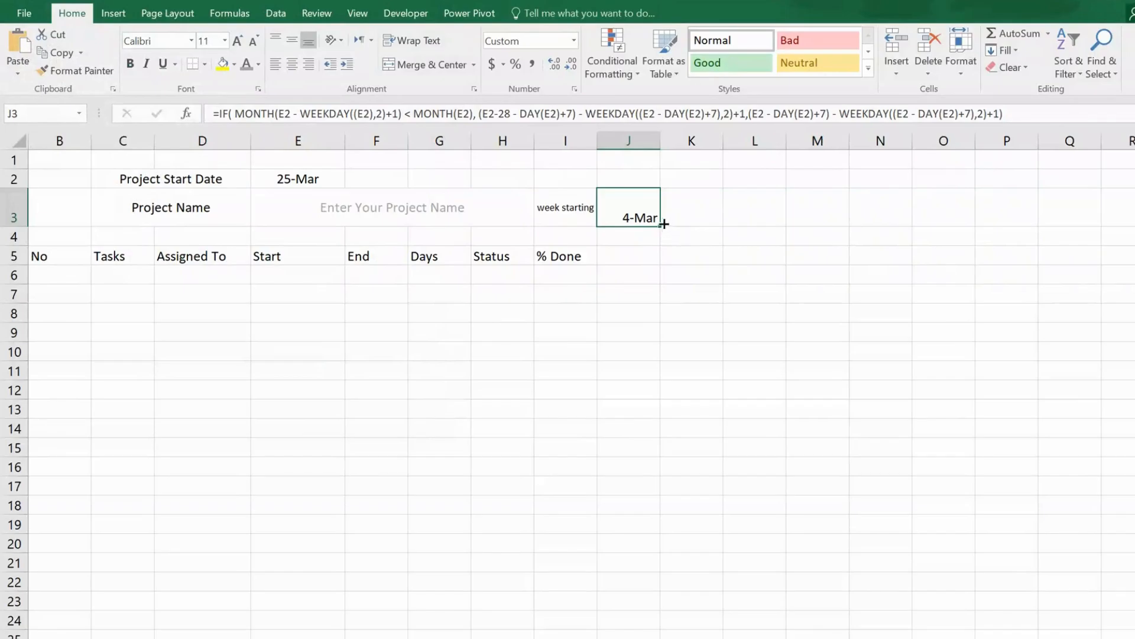
Enter =J3+7 in K3 and fill the formula across row 3 to AZ3
{"action": "left_click", "coordinate": [682, 214]}
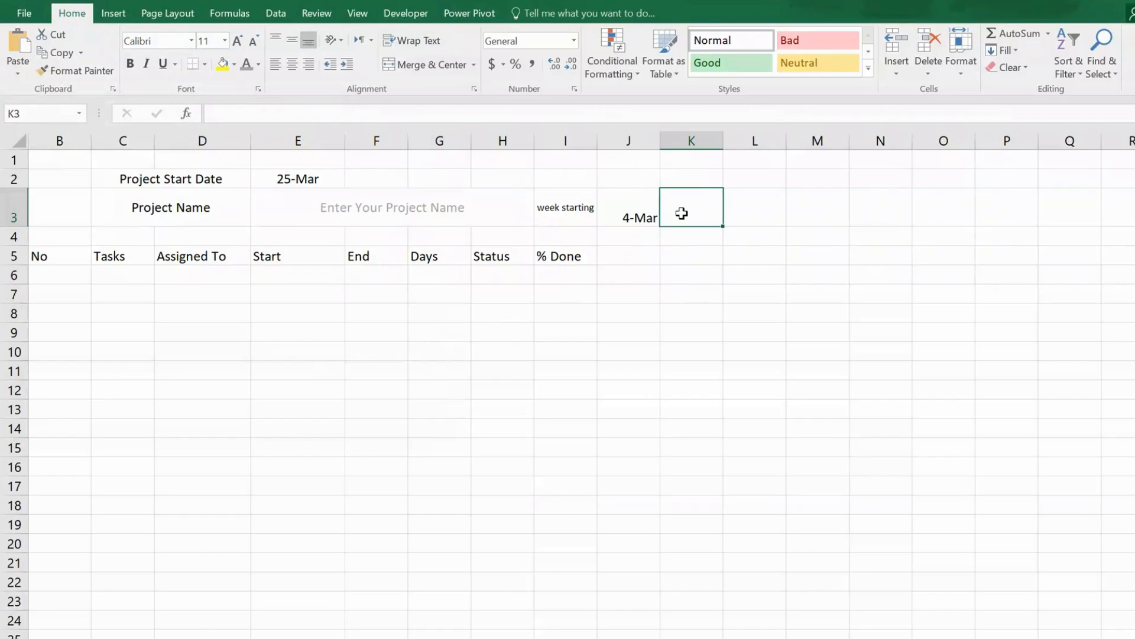
{"action": "type", "text": "="}
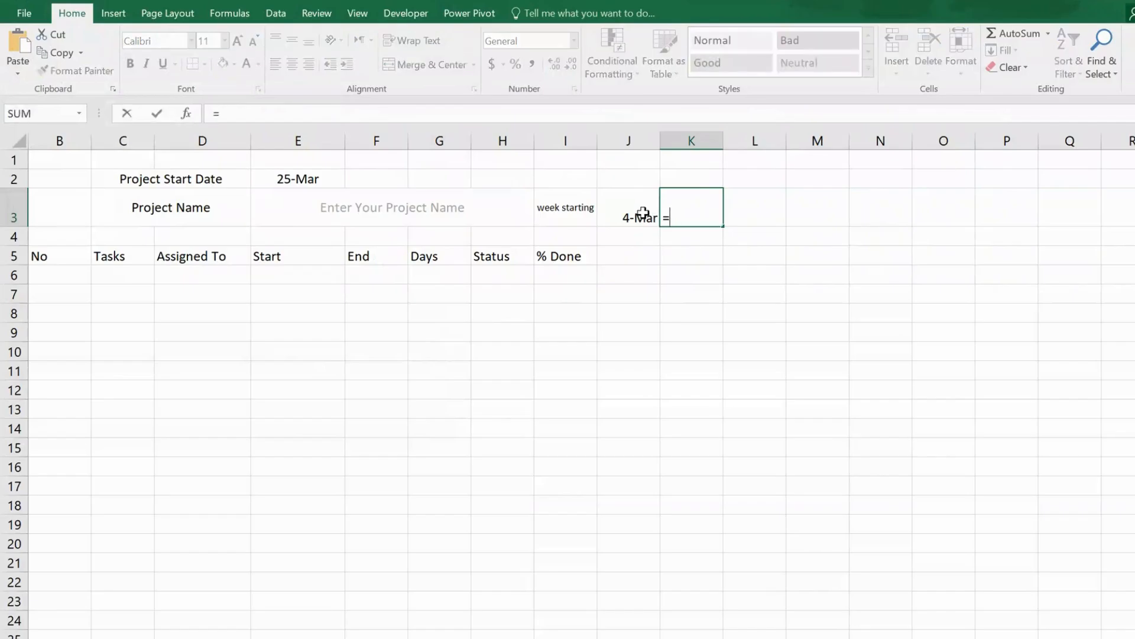
{"action": "left_click", "coordinate": [641, 214]}
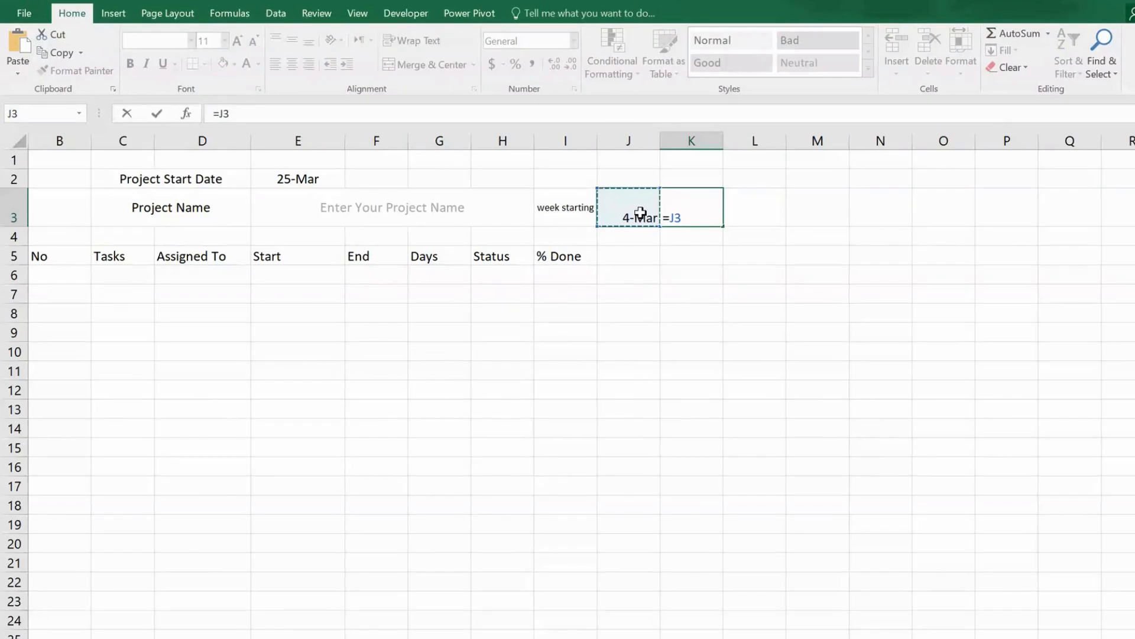
{"action": "type", "text": "+7"}
{"action": "key", "text": "Return"}
{"action": "left_click_drag", "start_coordinate": [680, 212], "coordinate": [1099, 213]}
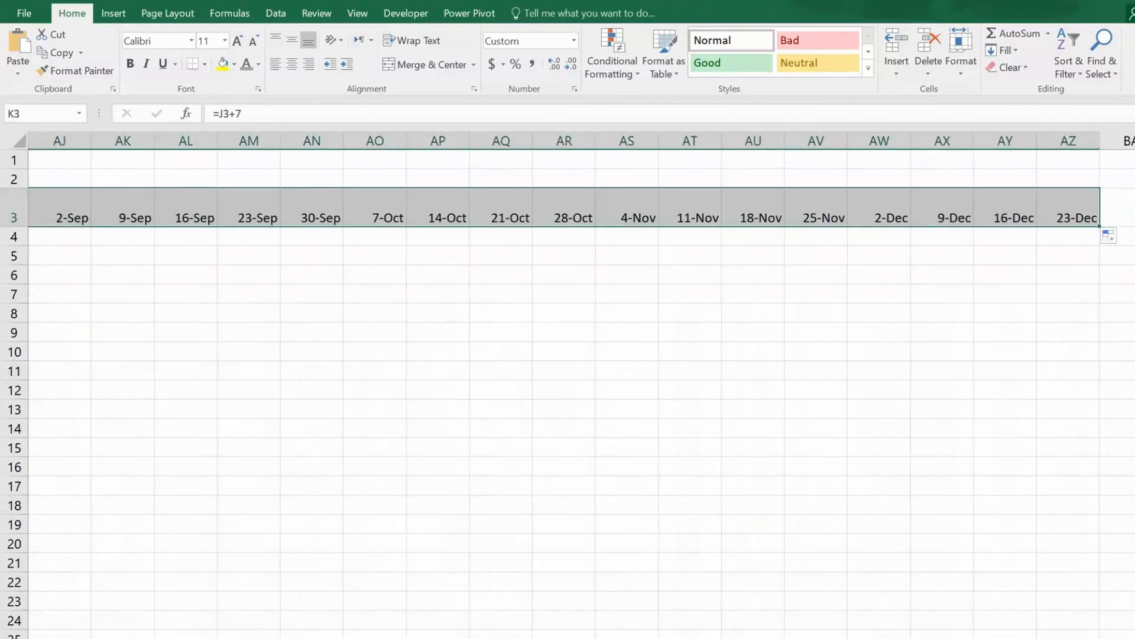
Rotate the text of the week dates in K3:AZ3 so that it reads vertically upward
{"action": "key", "text": "ctrl+BackSpace"}
{"action": "left_click", "coordinate": [962, 65]}
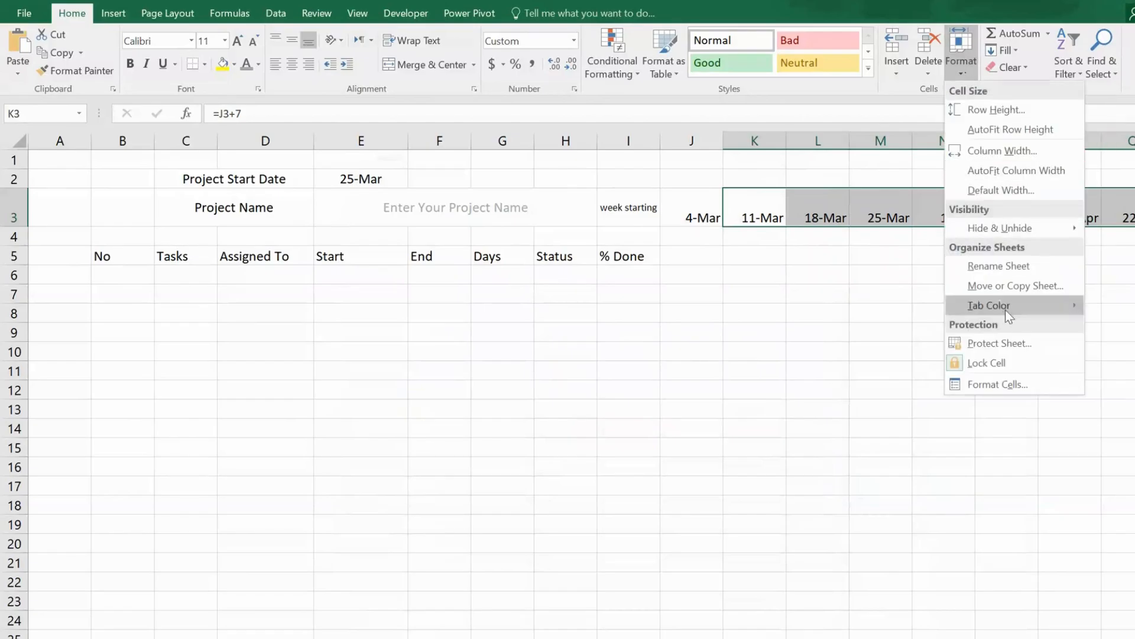
{"action": "left_click", "coordinate": [1005, 384]}
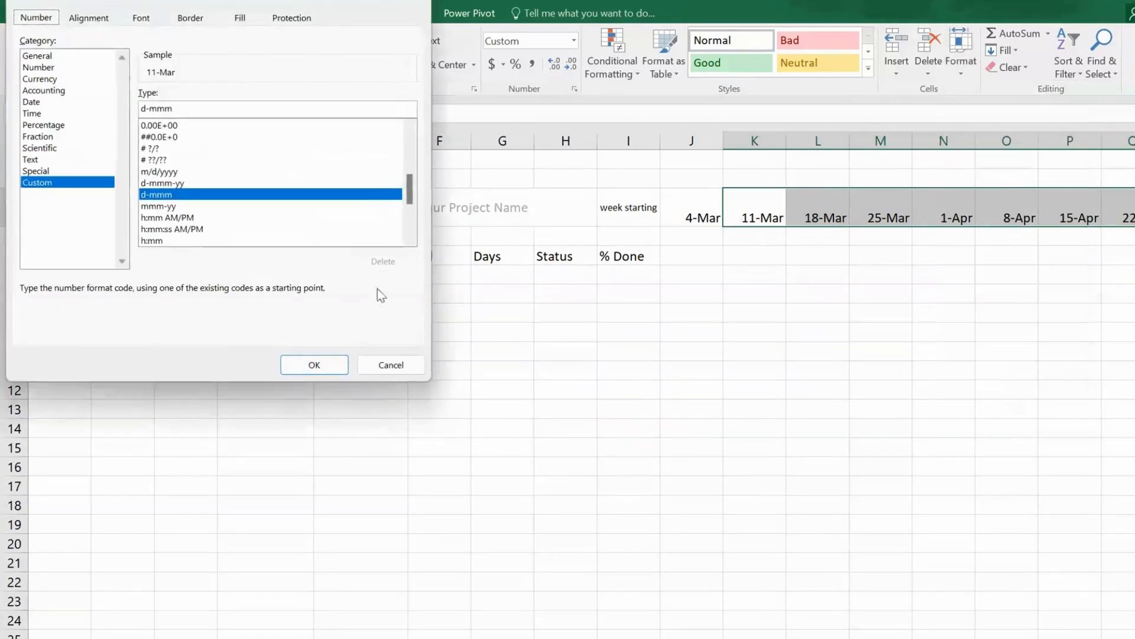
{"action": "left_click", "coordinate": [87, 19]}
{"action": "left_click_drag", "start_coordinate": [242, 0], "coordinate": [590, 64]}
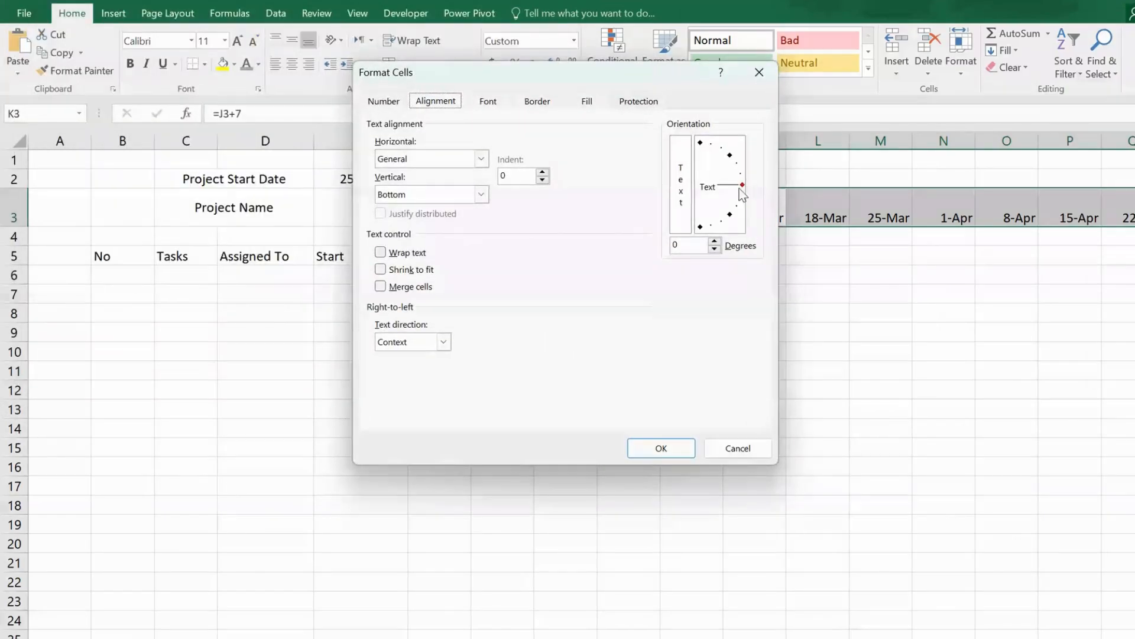
{"action": "left_click_drag", "start_coordinate": [743, 185], "coordinate": [708, 166]}
{"action": "left_click", "coordinate": [662, 449]}
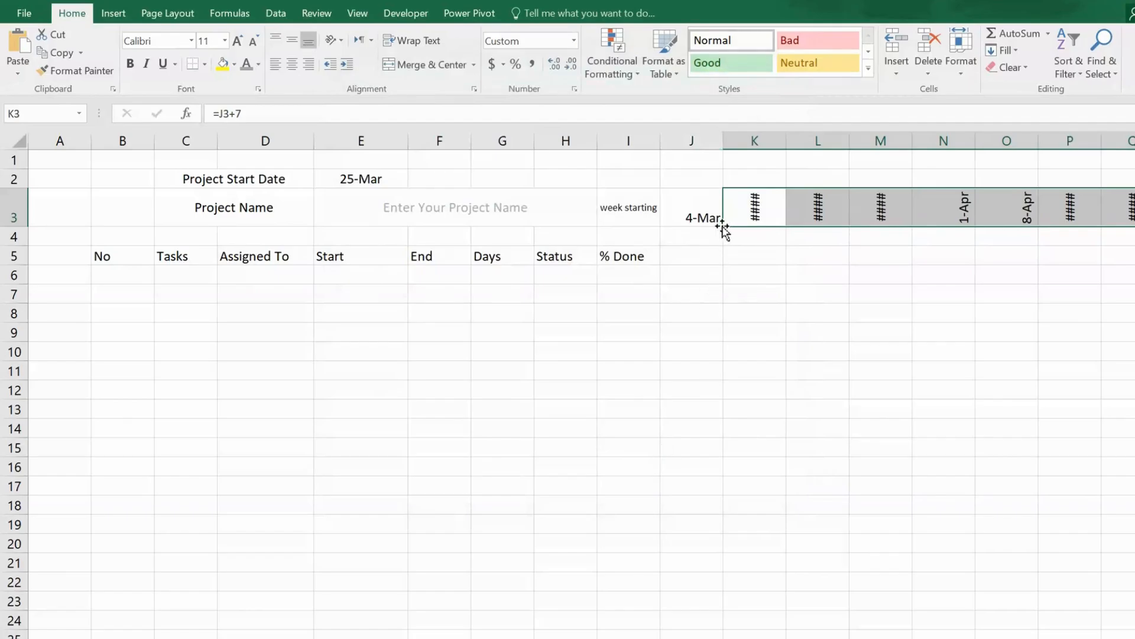
Make row 3 taller to fit the vertical dates and autofit the widths of columns K to AZ
{"action": "left_click_drag", "start_coordinate": [27, 226], "coordinate": [27, 262]}
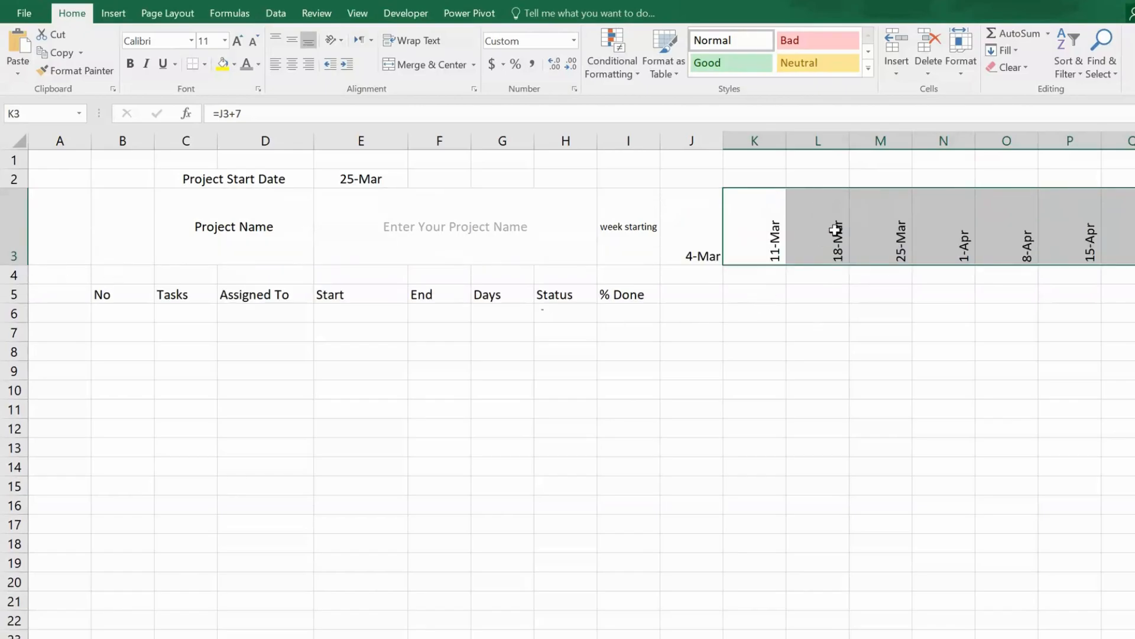
{"action": "left_click", "coordinate": [957, 74]}
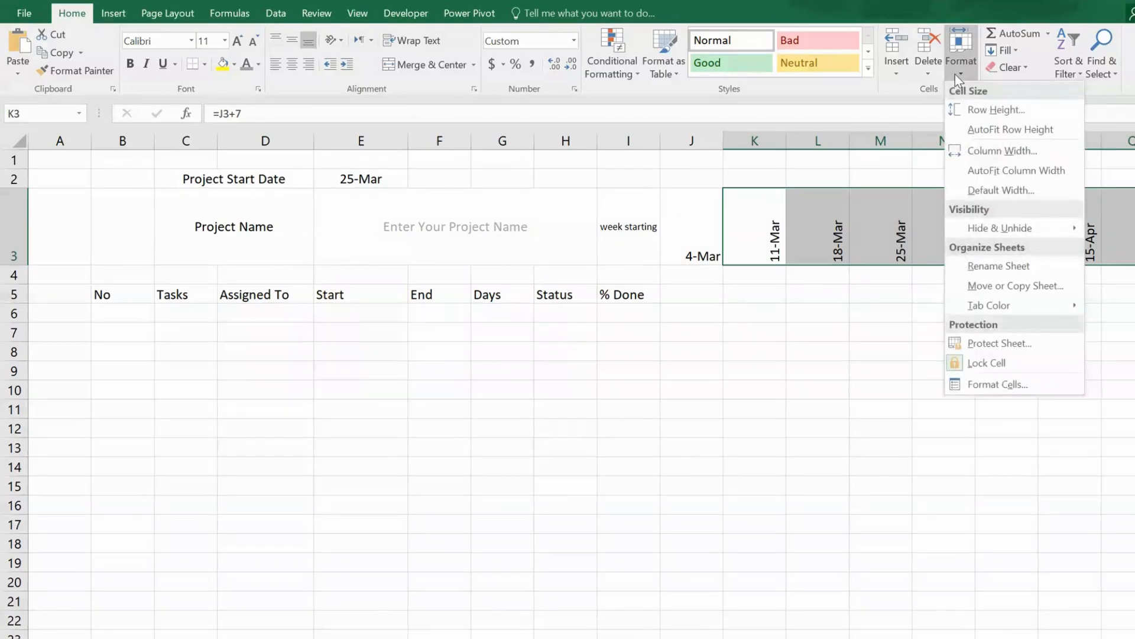
{"action": "left_click", "coordinate": [986, 172]}
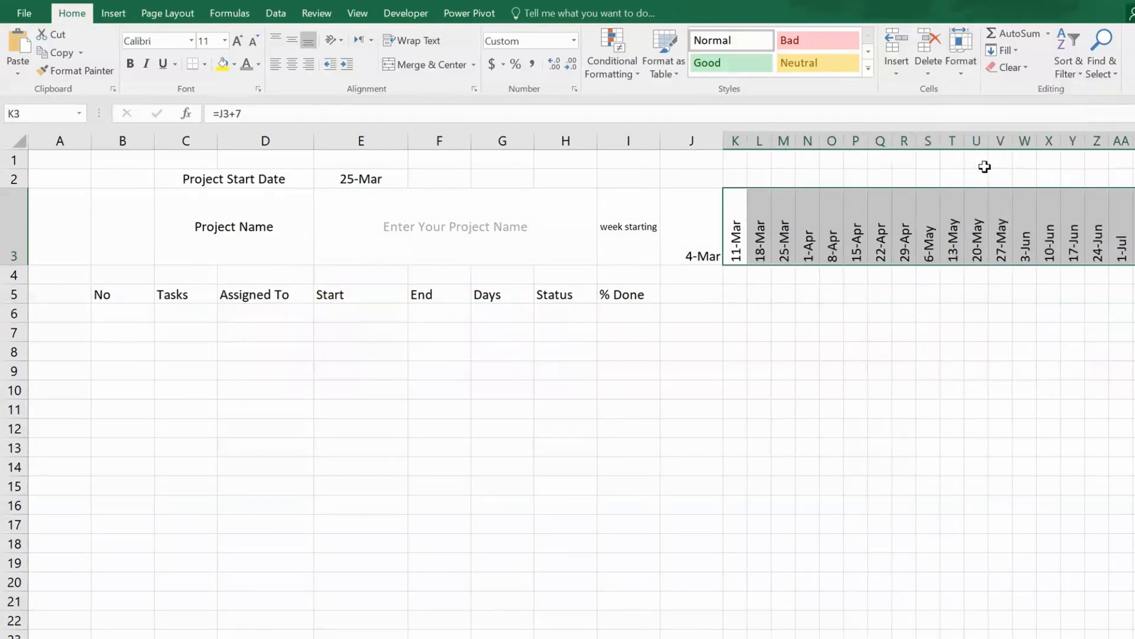
Merge and centre K2:M2 above the March weeks and N2:R2 above the April weeks
{"action": "scroll", "coordinate": [686, 177], "scroll_direction": "right", "scroll_amount": 1}
{"action": "left_click", "coordinate": [687, 180]}
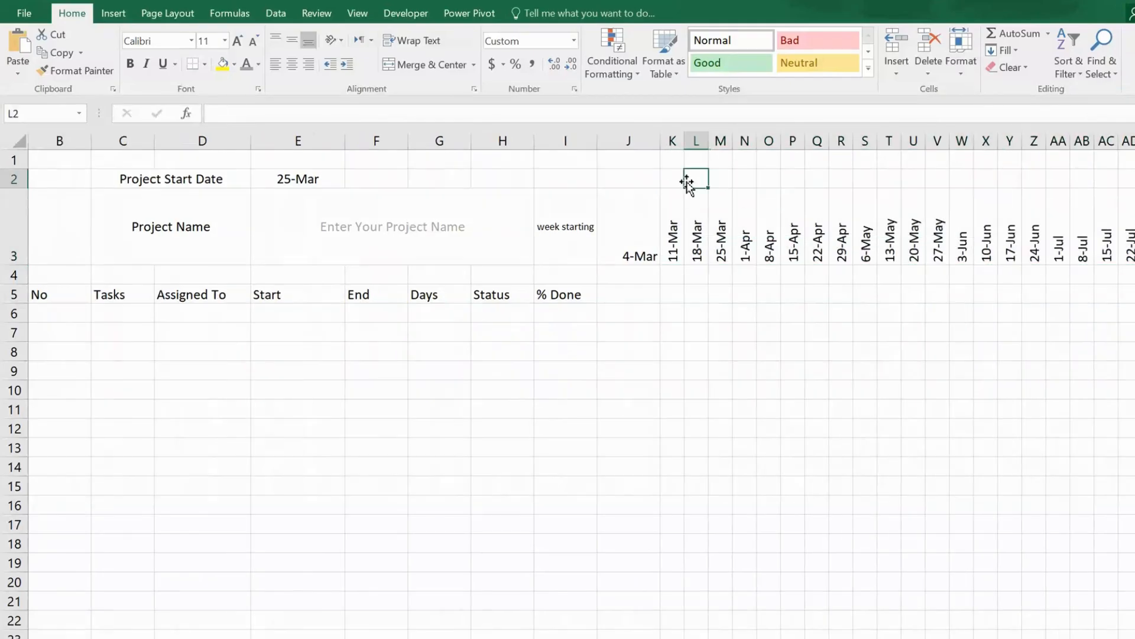
{"action": "left_click", "coordinate": [670, 181]}
{"action": "left_click_drag", "start_coordinate": [670, 181], "coordinate": [718, 175]}
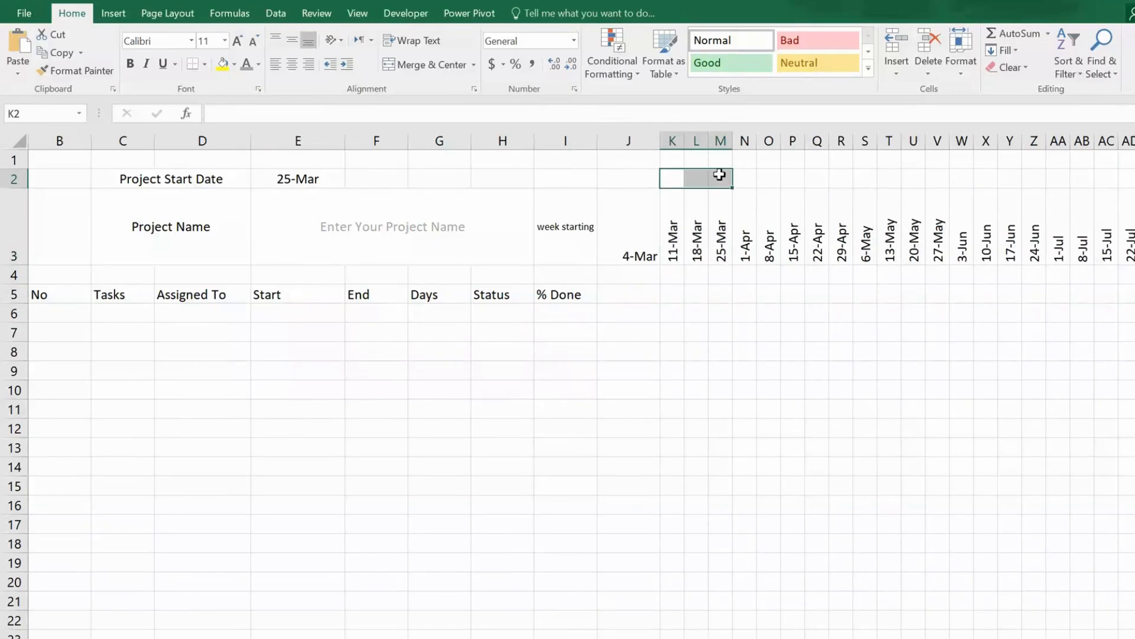
{"action": "left_click", "coordinate": [445, 66]}
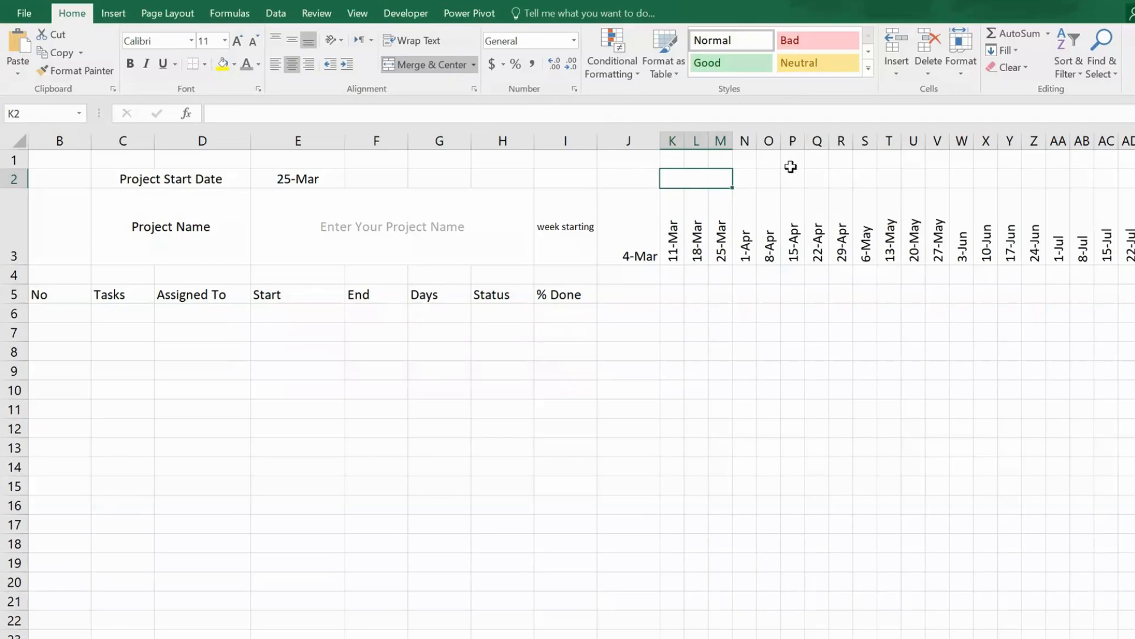
{"action": "left_click_drag", "start_coordinate": [746, 180], "coordinate": [844, 184]}
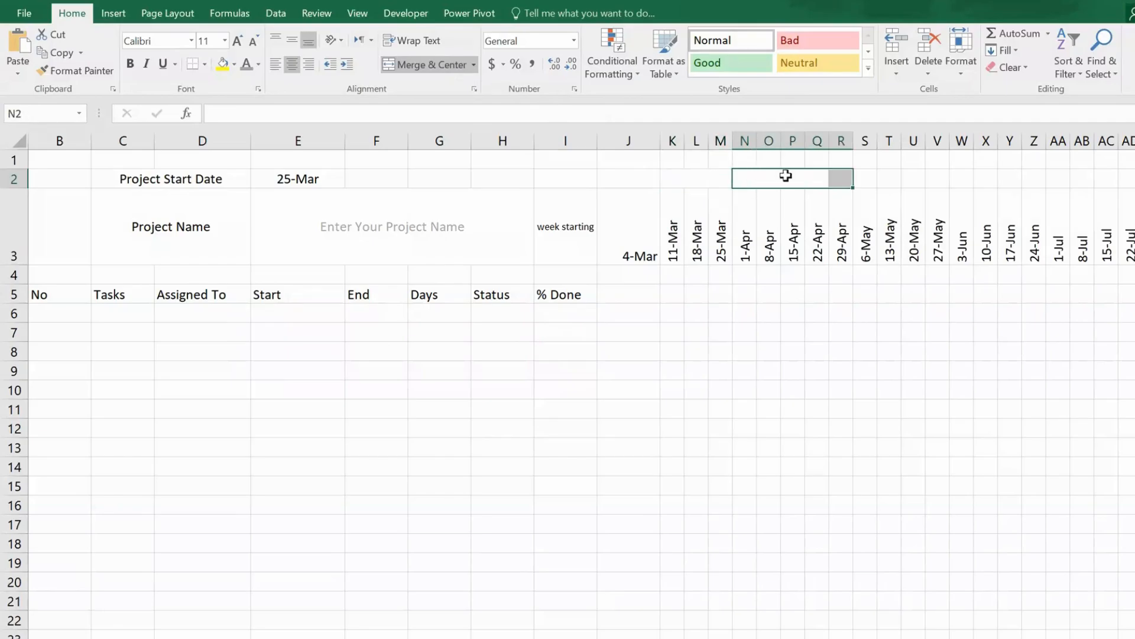
{"action": "left_click", "coordinate": [443, 63]}
{"action": "left_click", "coordinate": [445, 67]}
Enter the month labels March in K2, April in N2 and May in the cell following April
{"action": "left_click", "coordinate": [702, 178]}
{"action": "type", "text": "March"}
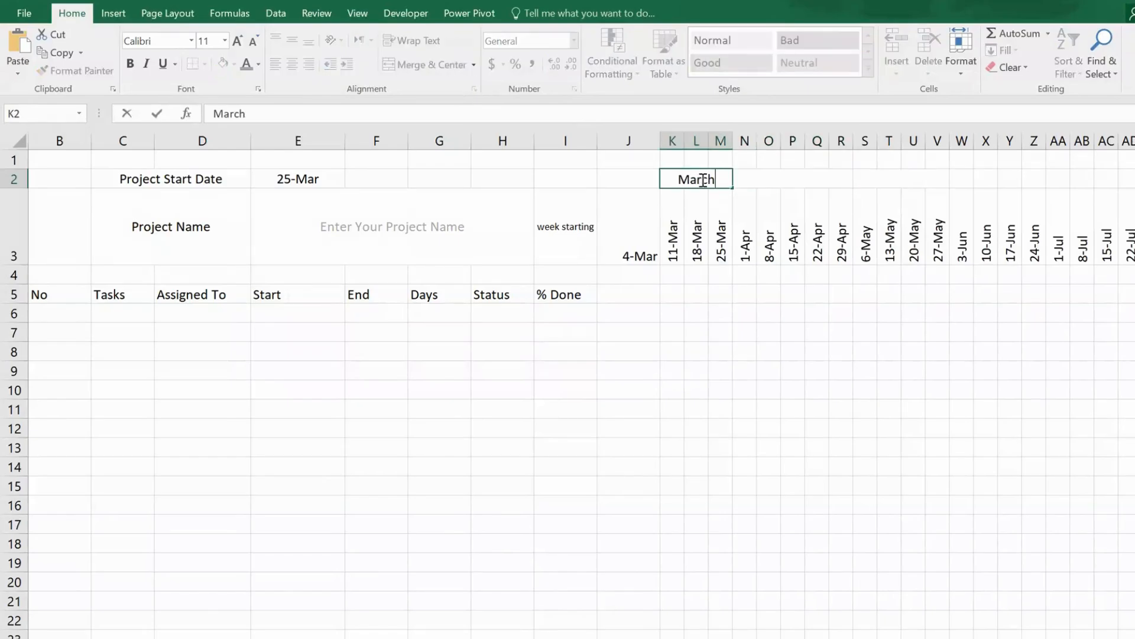
{"action": "key", "text": "Return"}
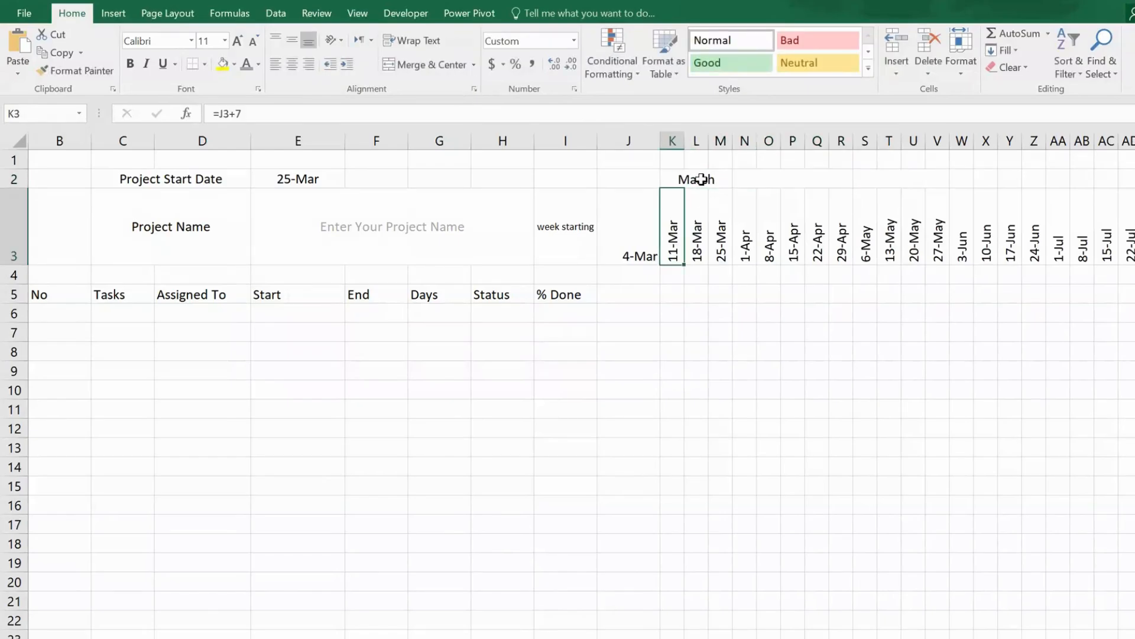
{"action": "left_click", "coordinate": [793, 181]}
{"action": "type", "text": "April"}
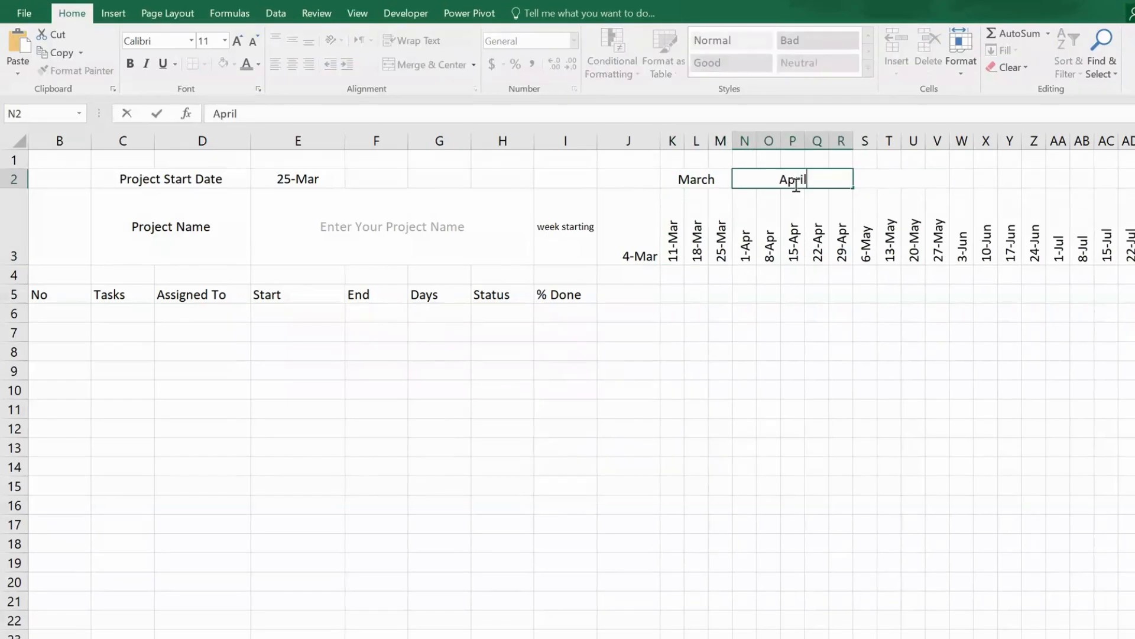
{"action": "key", "text": "Tab"}
{"action": "type", "text": "May"}
{"action": "key", "text": "Tab"}
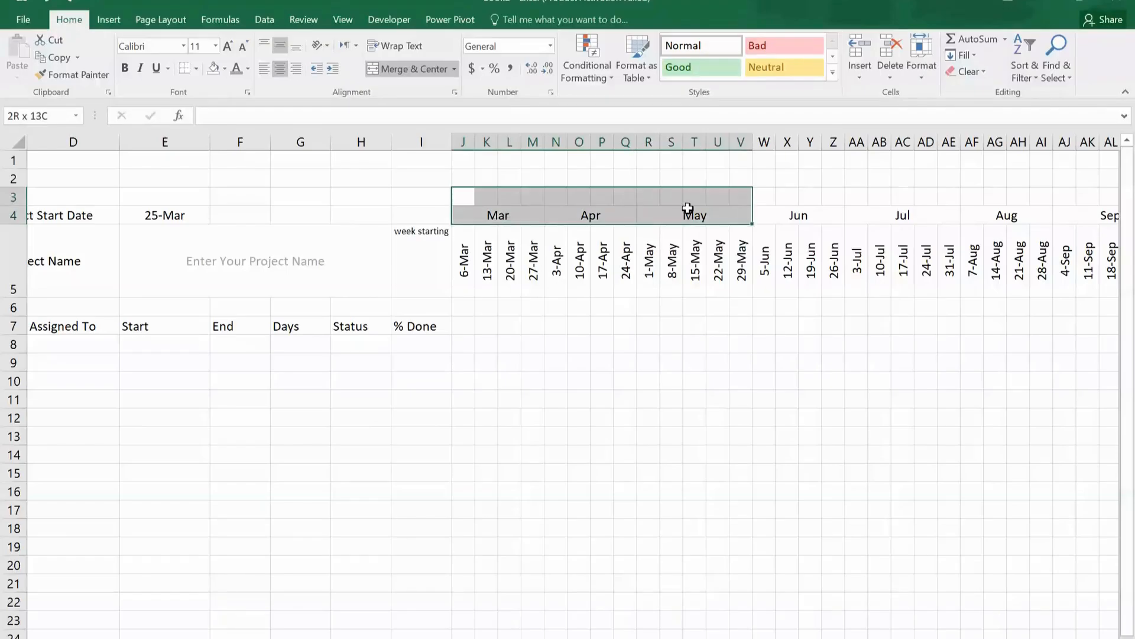
Merge and centre J3:Q3 above March and April and enter 2023 as the year label
{"action": "left_click_drag", "start_coordinate": [748, 197], "coordinate": [631, 197]}
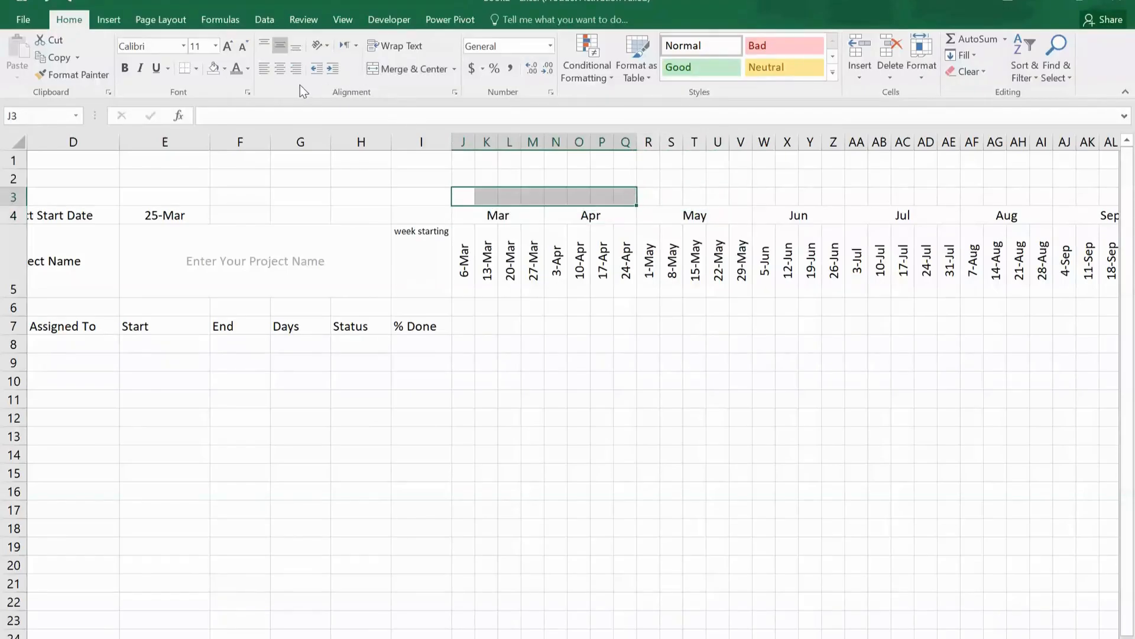
{"action": "left_click", "coordinate": [410, 68]}
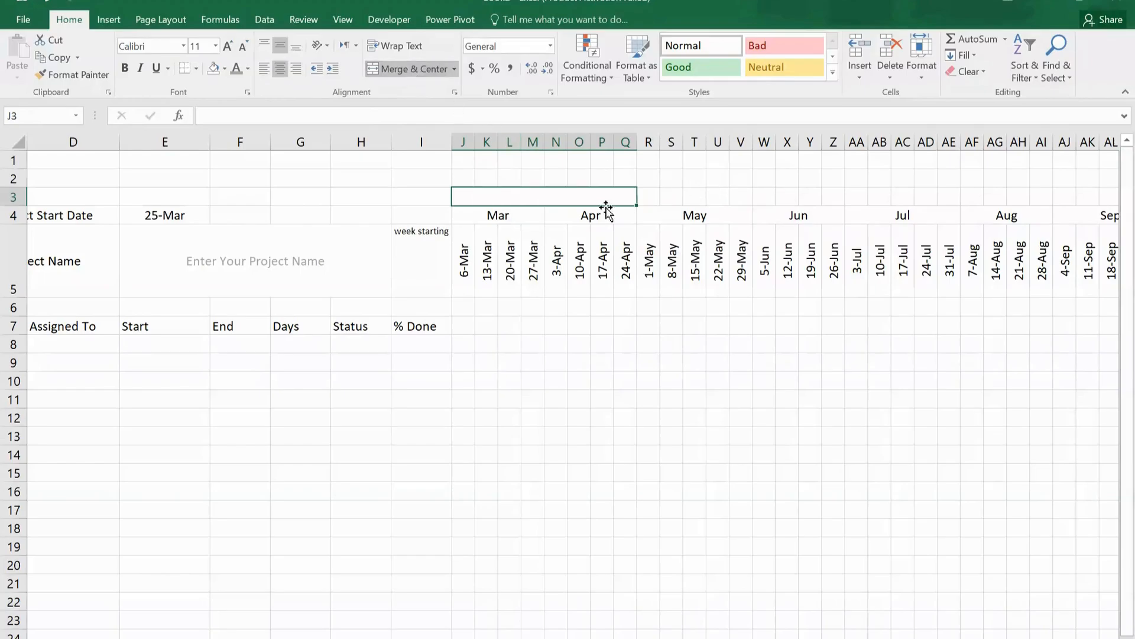
{"action": "type", "text": "202"}
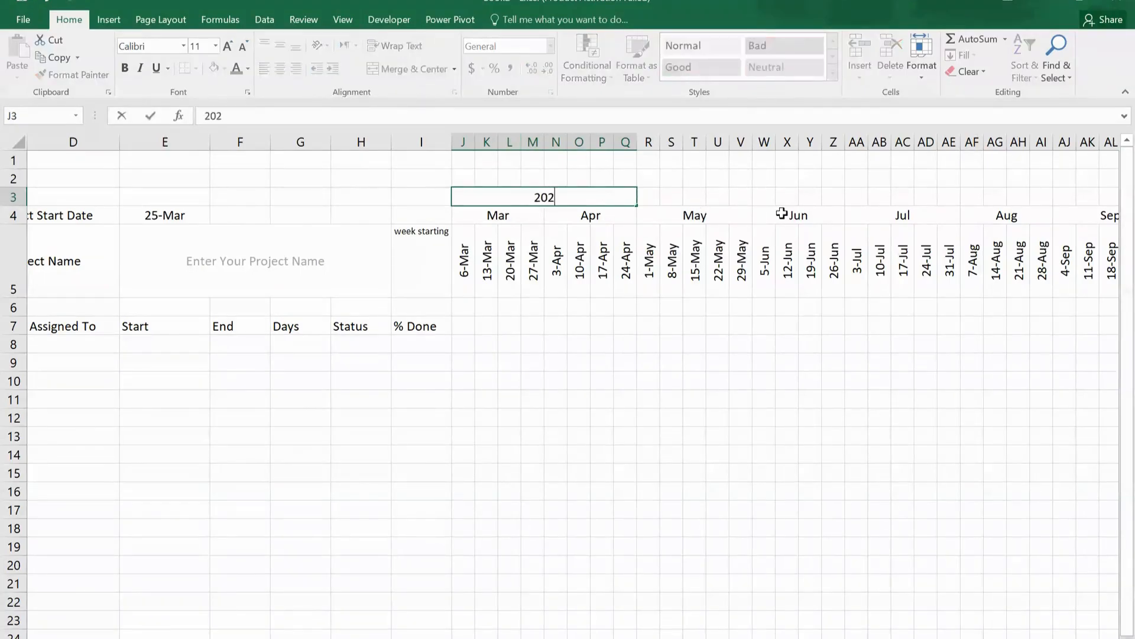
{"action": "type", "text": "3"}
{"action": "key", "text": "Tab"}
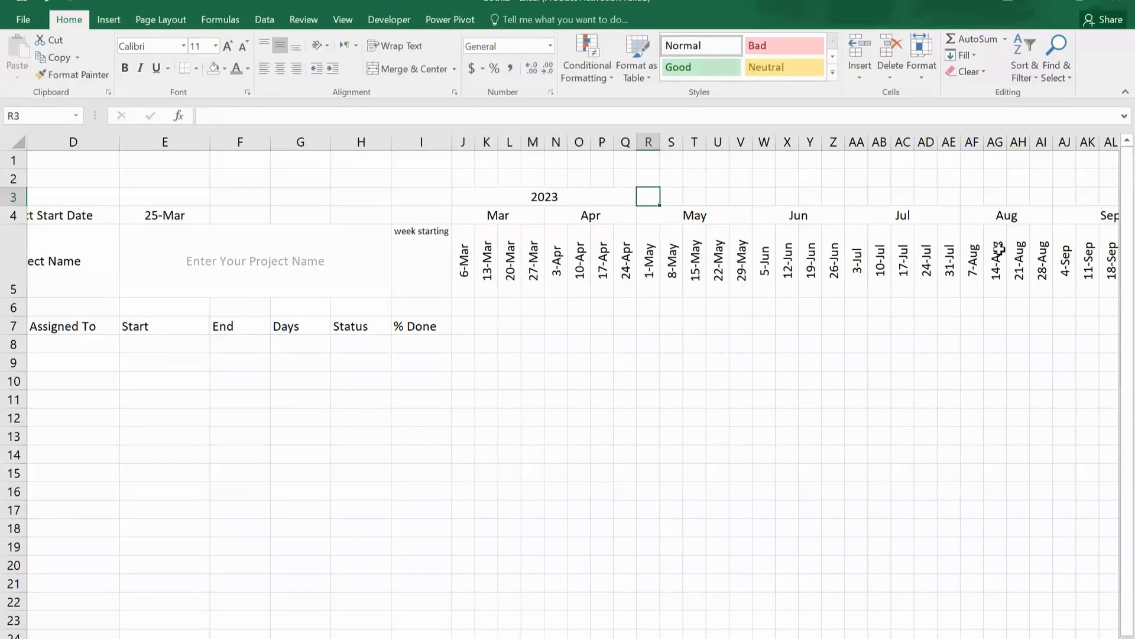
Merge and centre R3:Z3 above May and June and enter 2023 as the year label
{"action": "left_click_drag", "start_coordinate": [646, 195], "coordinate": [826, 201]}
{"action": "left_click", "coordinate": [421, 72]}
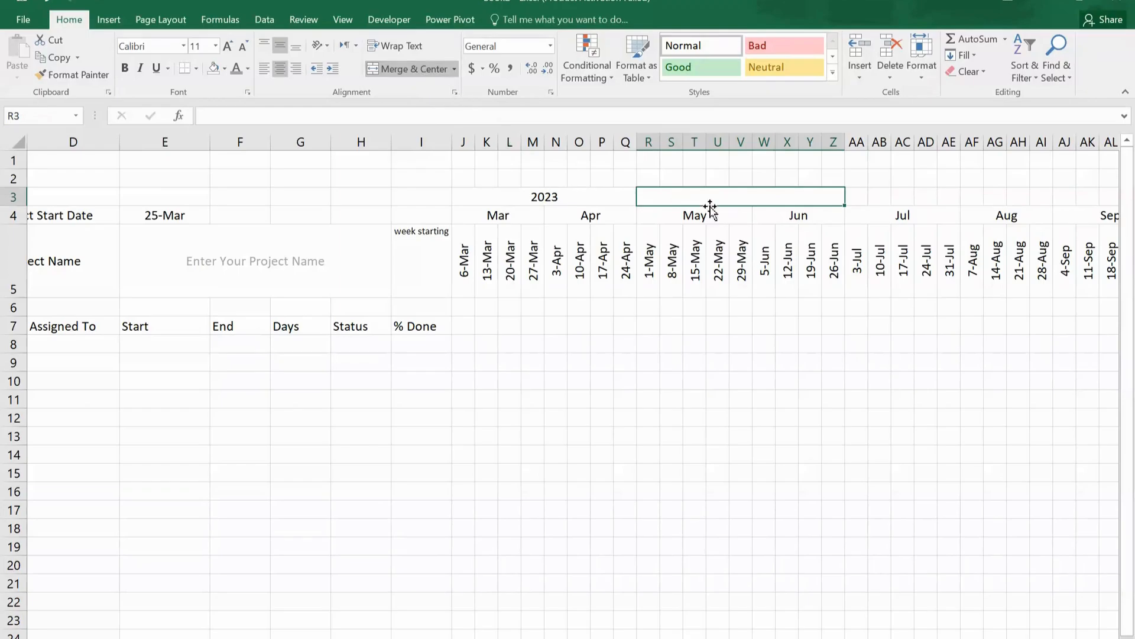
{"action": "type", "text": "2023"}
{"action": "key", "text": "ctrl+Return"}
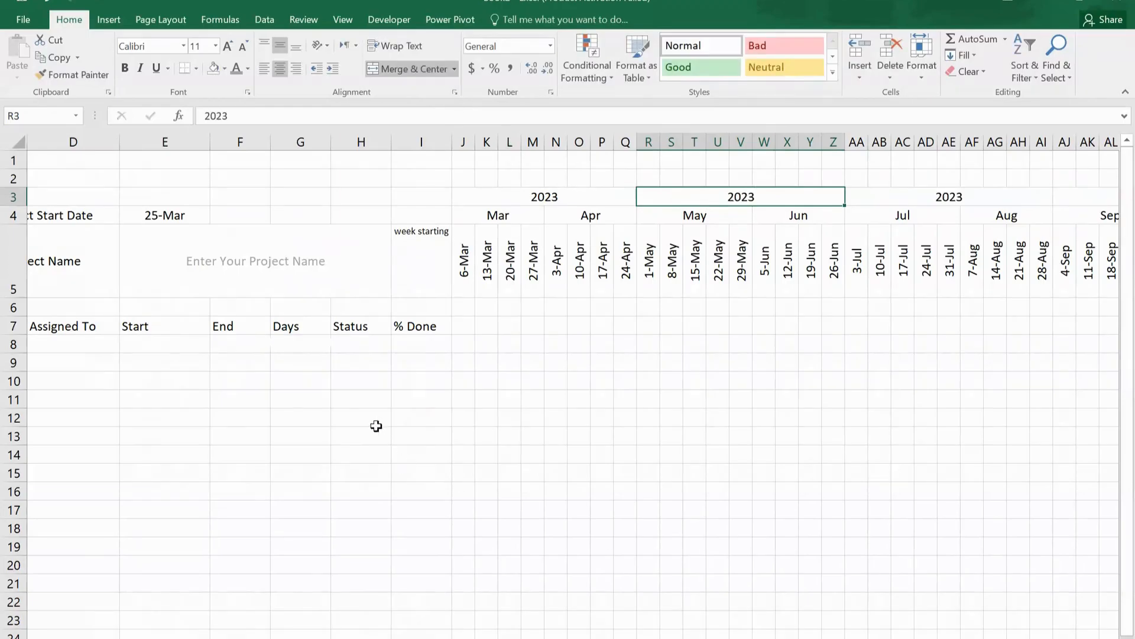
Fill the 2023 header blocks above May–June and September–October with a medium green
{"action": "left_click", "coordinate": [225, 69]}
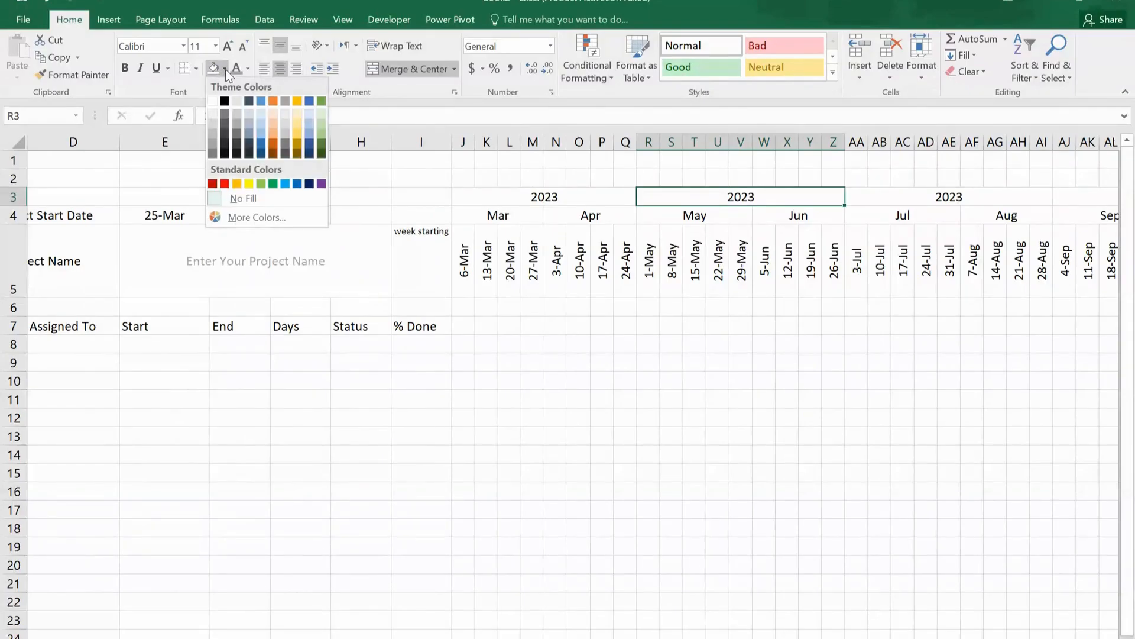
{"action": "left_click", "coordinate": [322, 133]}
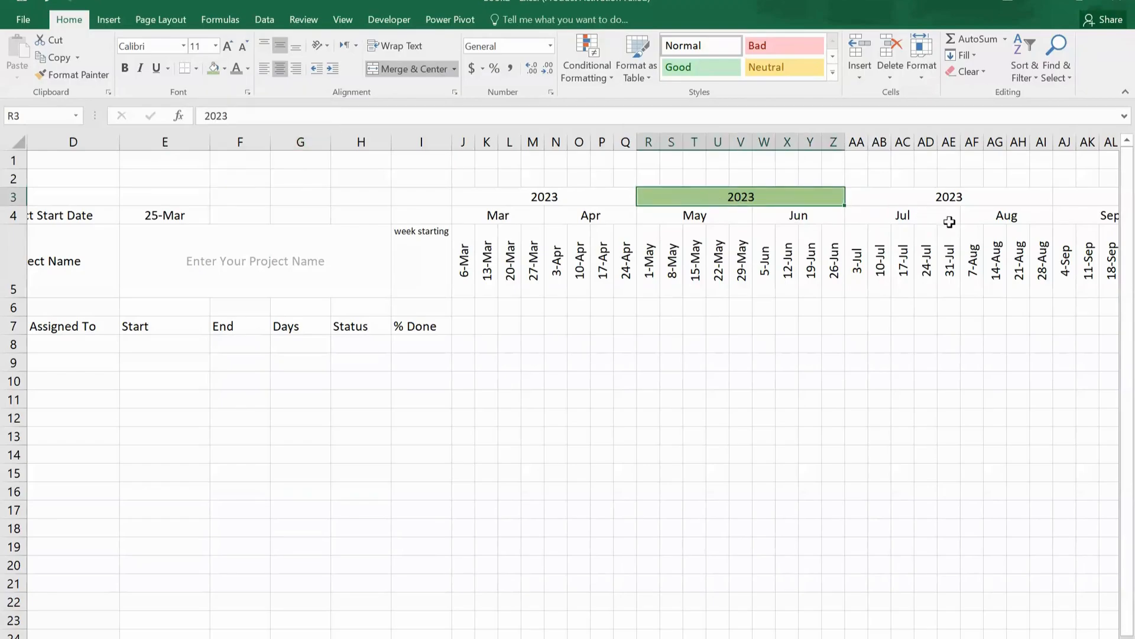
{"action": "key", "text": "Right"}
{"action": "key", "text": "Right"}
{"action": "left_click", "coordinate": [214, 66]}
{"action": "key", "text": "Right"}
{"action": "key", "text": "Right"}
Fill the month label row J4:AZ4, from Mar to Dec, with grey
{"action": "left_click", "coordinate": [76, 214]}
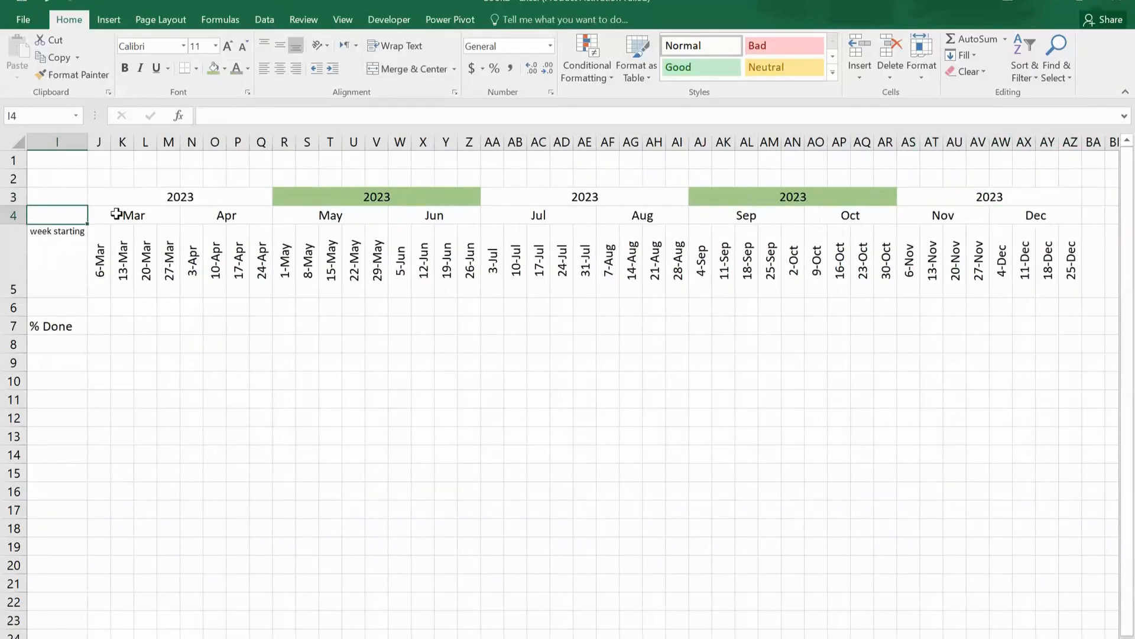
{"action": "left_click_drag", "start_coordinate": [114, 214], "coordinate": [1034, 213]}
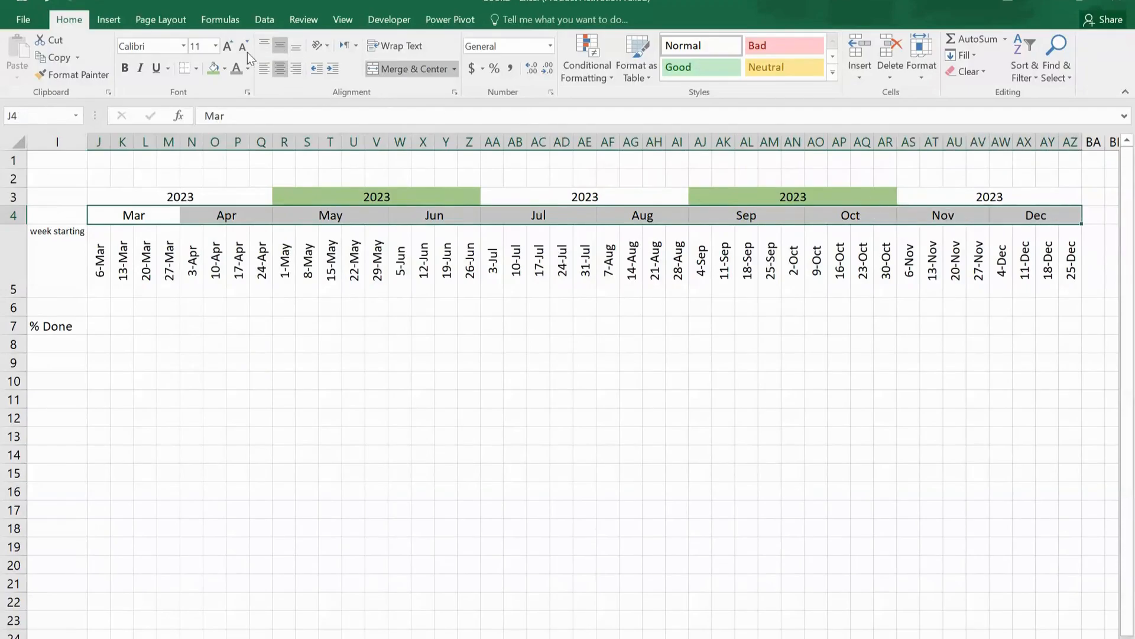
{"action": "left_click", "coordinate": [225, 68]}
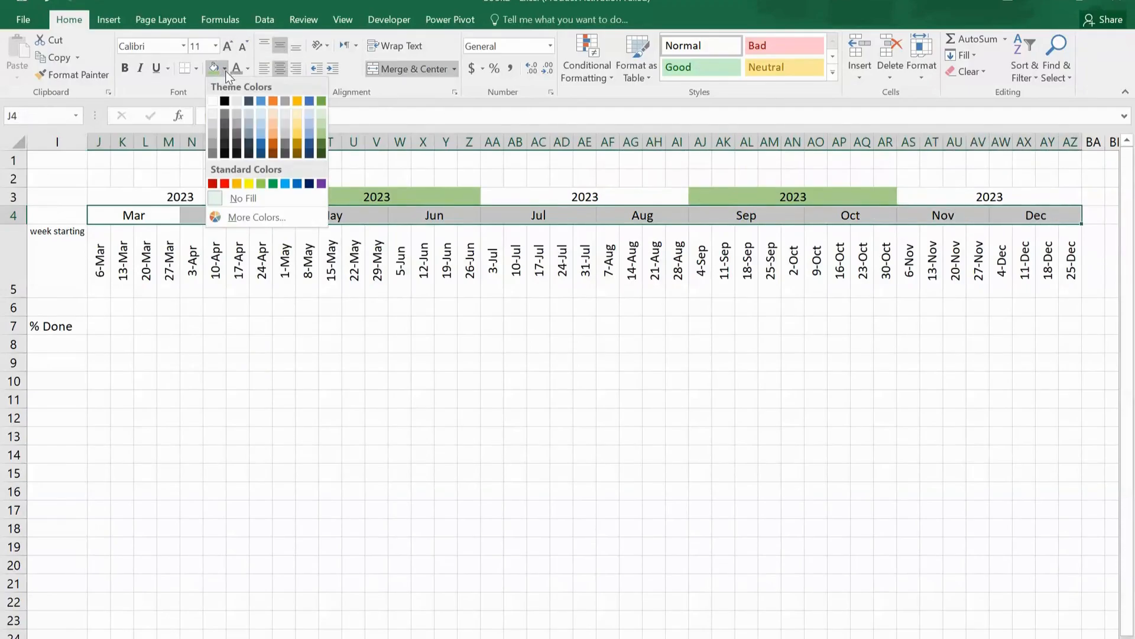
{"action": "left_click", "coordinate": [236, 129]}
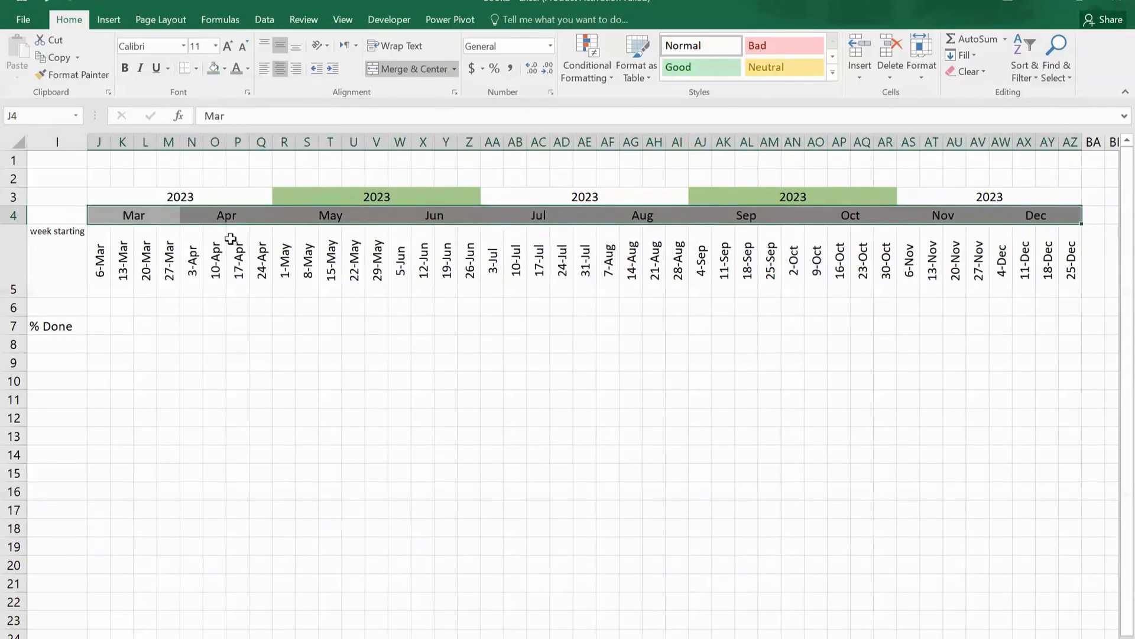
Number the task rows by entering 1 and 2 in B8:B9 and extending the series to B23
{"action": "left_click", "coordinate": [155, 272]}
{"action": "key", "text": "Left"}
{"action": "key", "text": "Left"}
{"action": "key", "text": "Left"}
{"action": "key", "text": "Left"}
{"action": "key", "text": "Left"}
{"action": "key", "text": "Left"}
{"action": "key", "text": "Left"}
{"action": "key", "text": "Left"}
{"action": "key", "text": "Left"}
{"action": "key", "text": "Left"}
{"action": "key", "text": "Left"}
{"action": "left_click", "coordinate": [119, 345]}
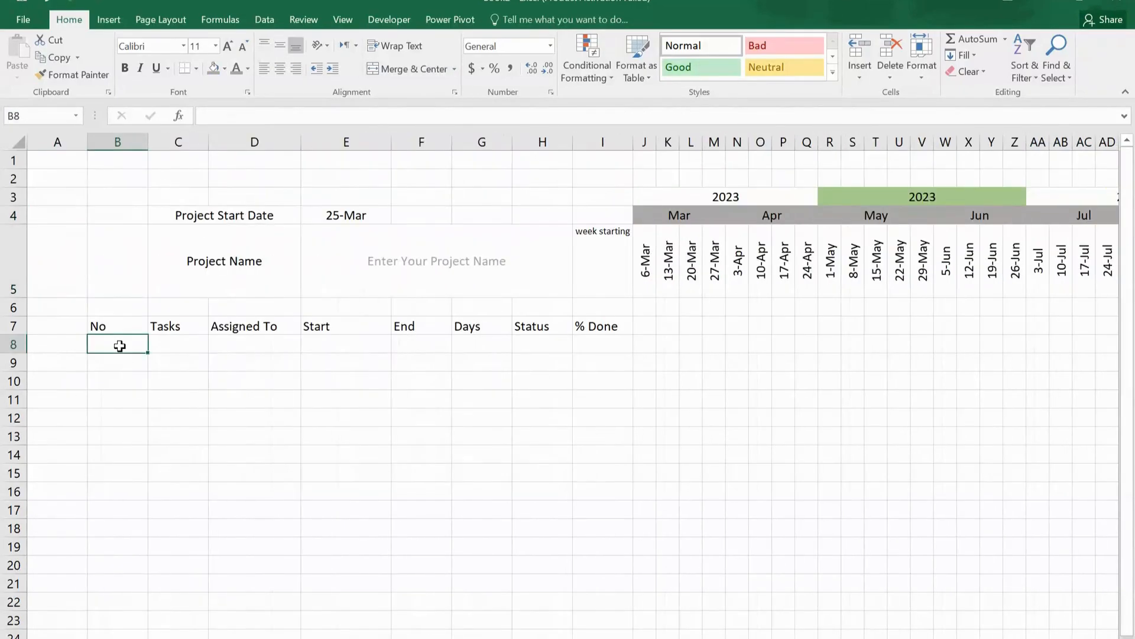
{"action": "type", "text": "1"}
{"action": "key", "text": "Return"}
{"action": "type", "text": "2"}
{"action": "key", "text": "Return"}
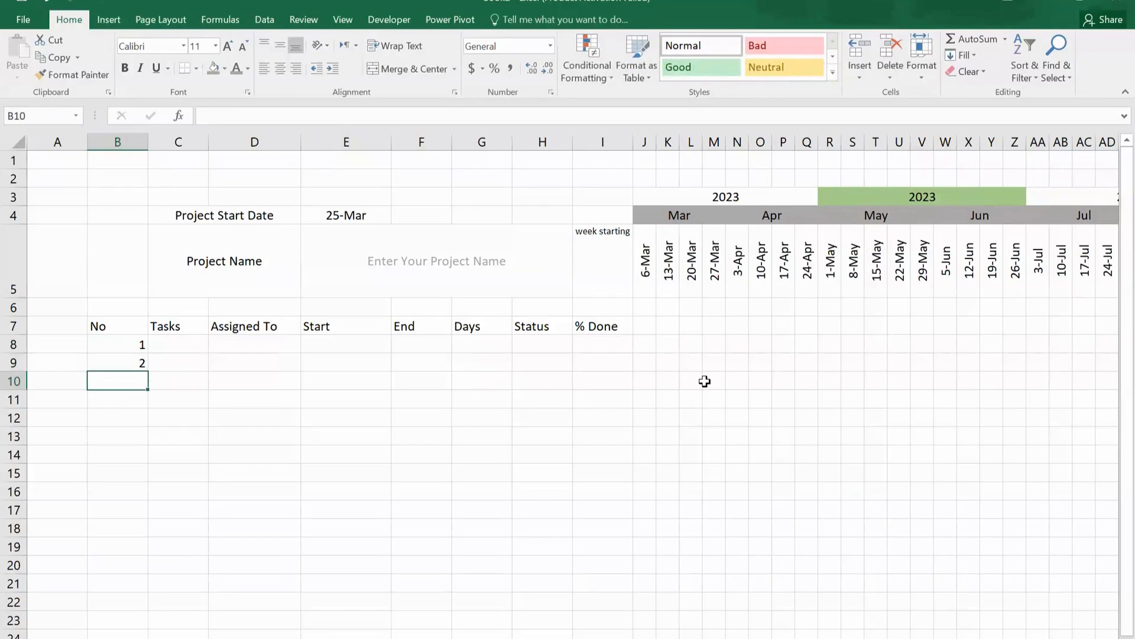
{"action": "left_click_drag", "start_coordinate": [140, 345], "coordinate": [149, 631]}
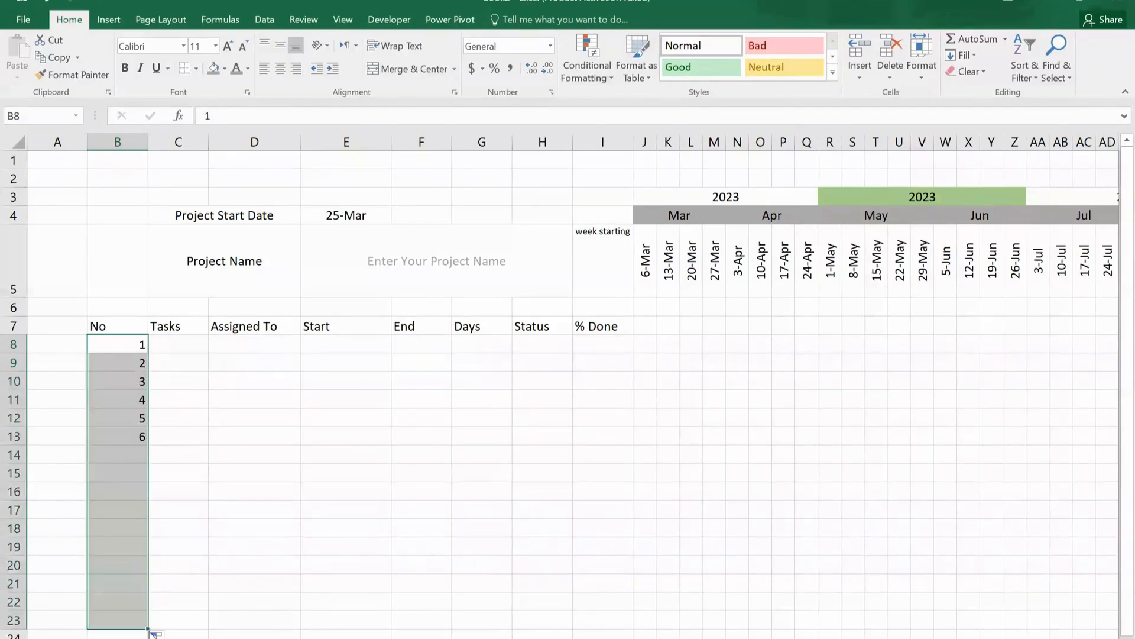
Fill in the first six task rows, C8:F13, with task names, assignees, start dates and end dates
{"action": "left_click", "coordinate": [182, 342]}
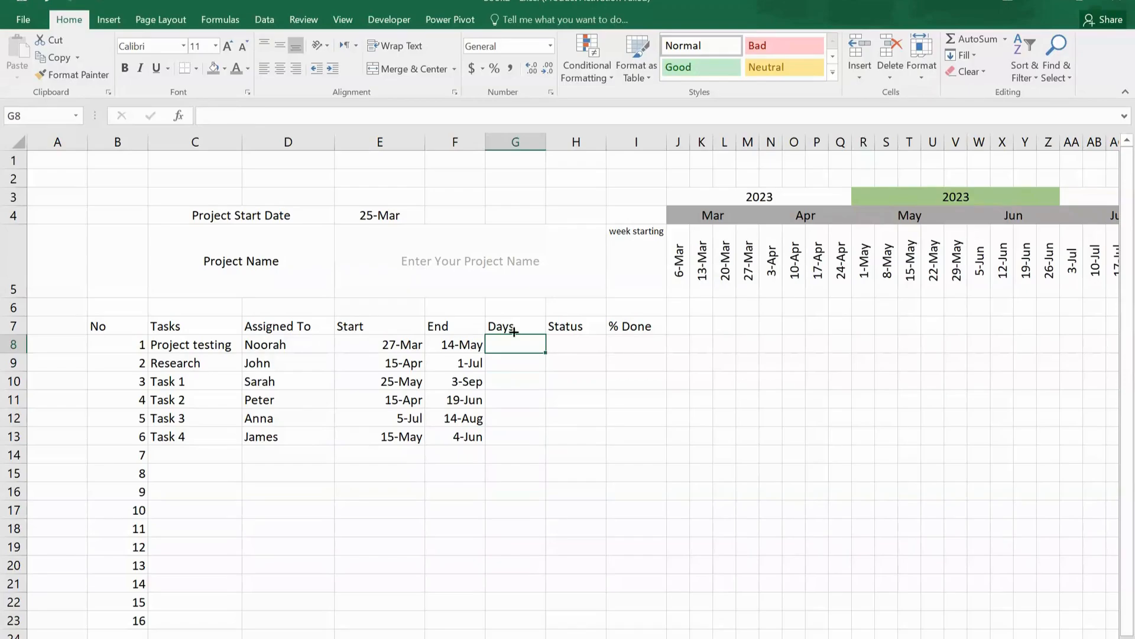
Enter =IF(F8="","",NETWORKDAYS(E8,F8)) in G8 and fill the formula down the Days column to G23
{"action": "left_click", "coordinate": [279, 118]}
{"action": "type", "text": "=IF(F8=\"\",\"\",NETWORKDAYS(E8,F8))"}
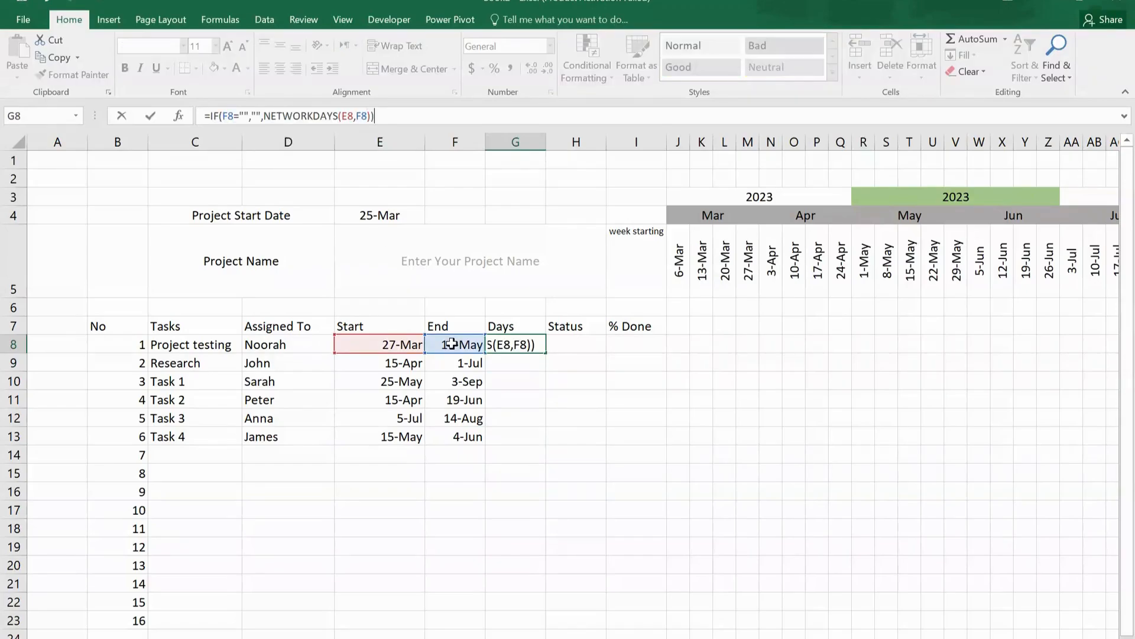
{"action": "key", "text": "Return"}
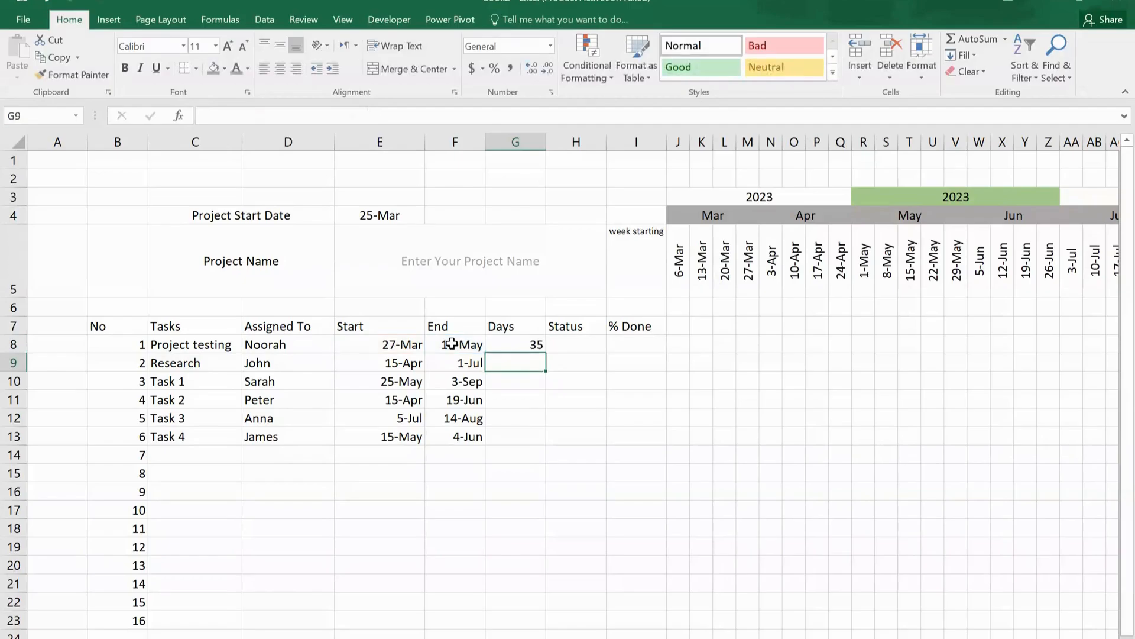
{"action": "left_click", "coordinate": [531, 341]}
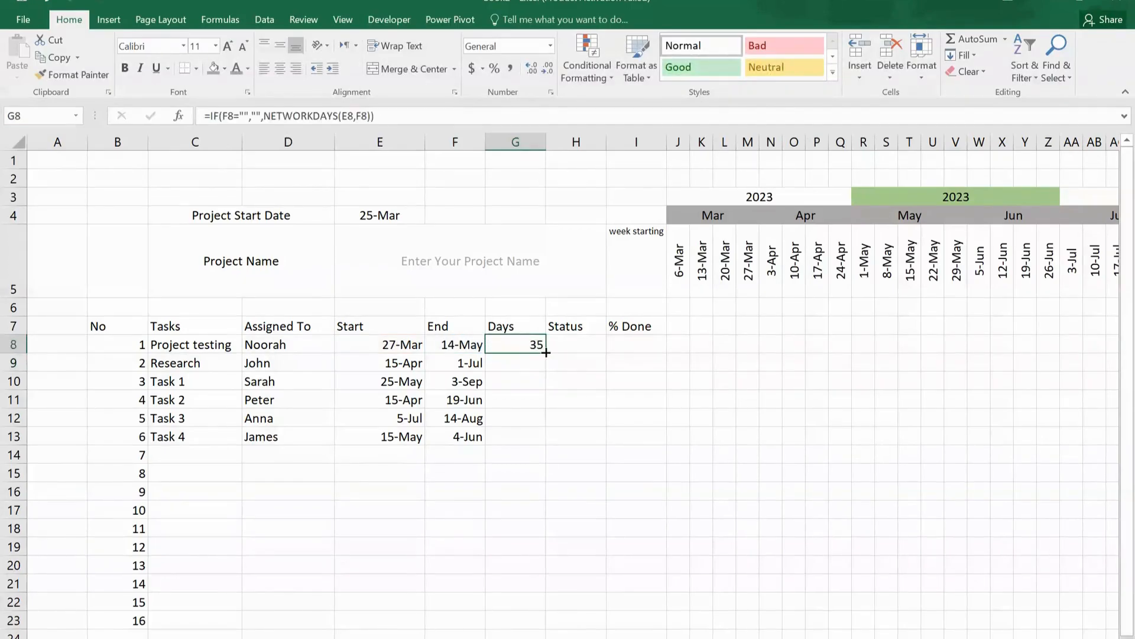
{"action": "left_click_drag", "start_coordinate": [545, 350], "coordinate": [565, 626]}
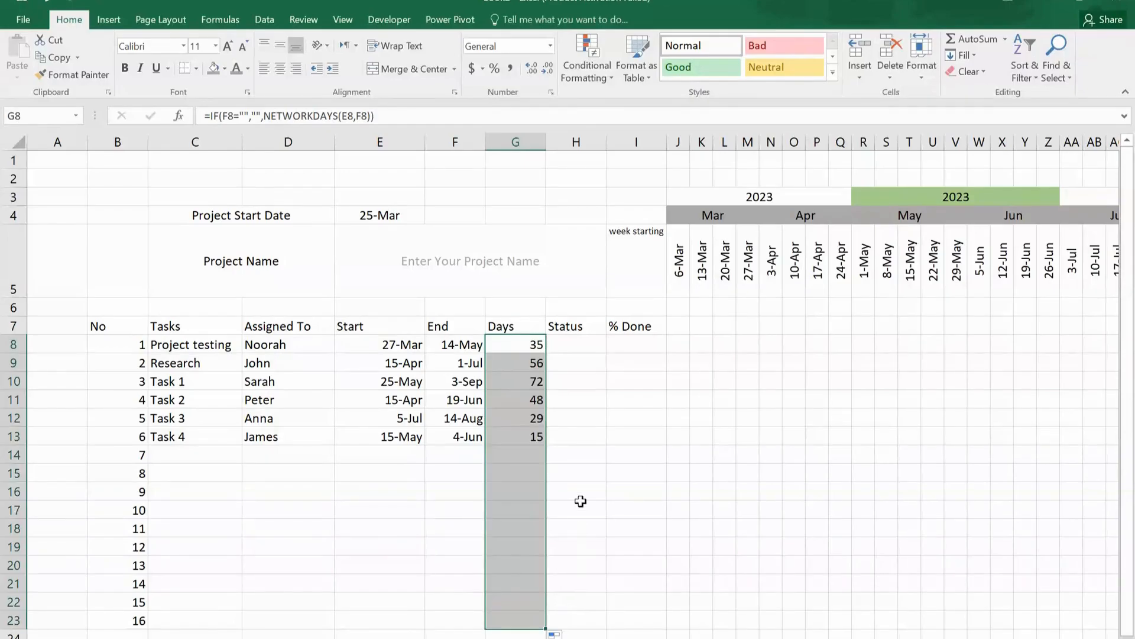
Enter a Status list in BP8:BP12 with the options Completed, Blocked, In Progress and Not Started
{"action": "left_click", "coordinate": [583, 415]}
{"action": "left_click", "coordinate": [581, 347]}
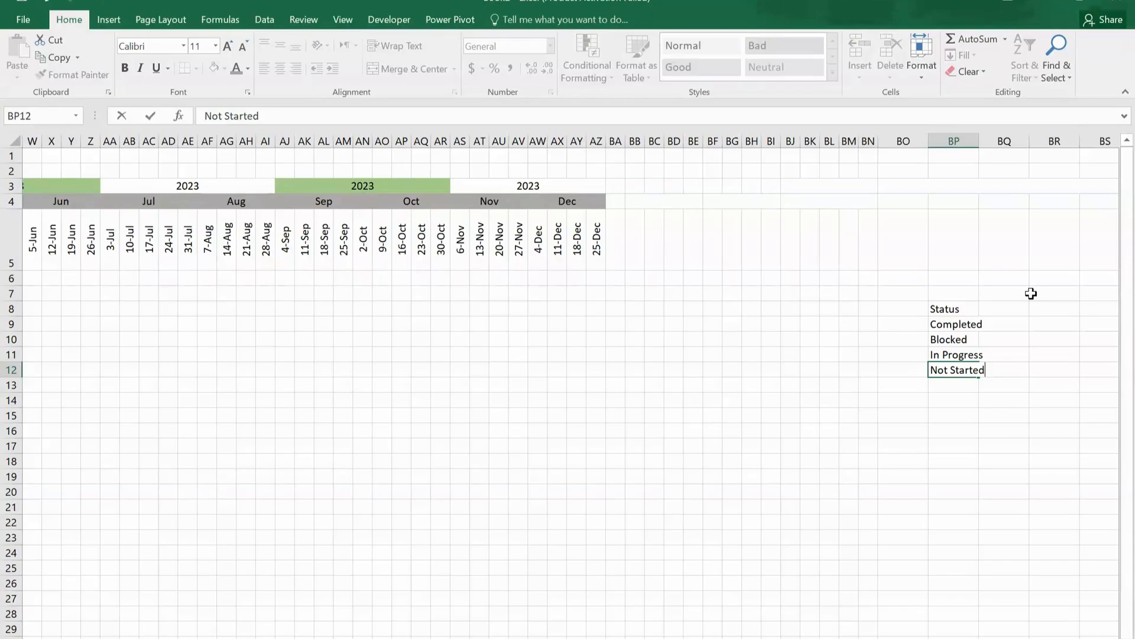
{"action": "key", "text": "Return"}
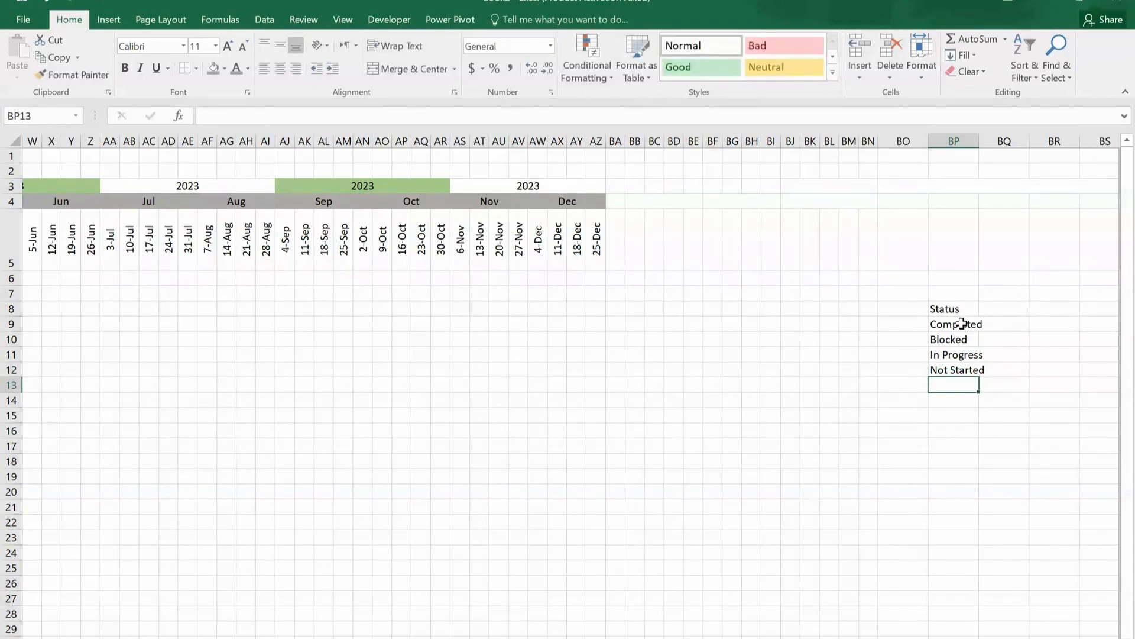
Add list data validation to the Status cells H8:H23 using the source =$BP$9:$BP$12
{"action": "scroll", "coordinate": [420, 287], "scroll_direction": "left", "scroll_amount": 10}
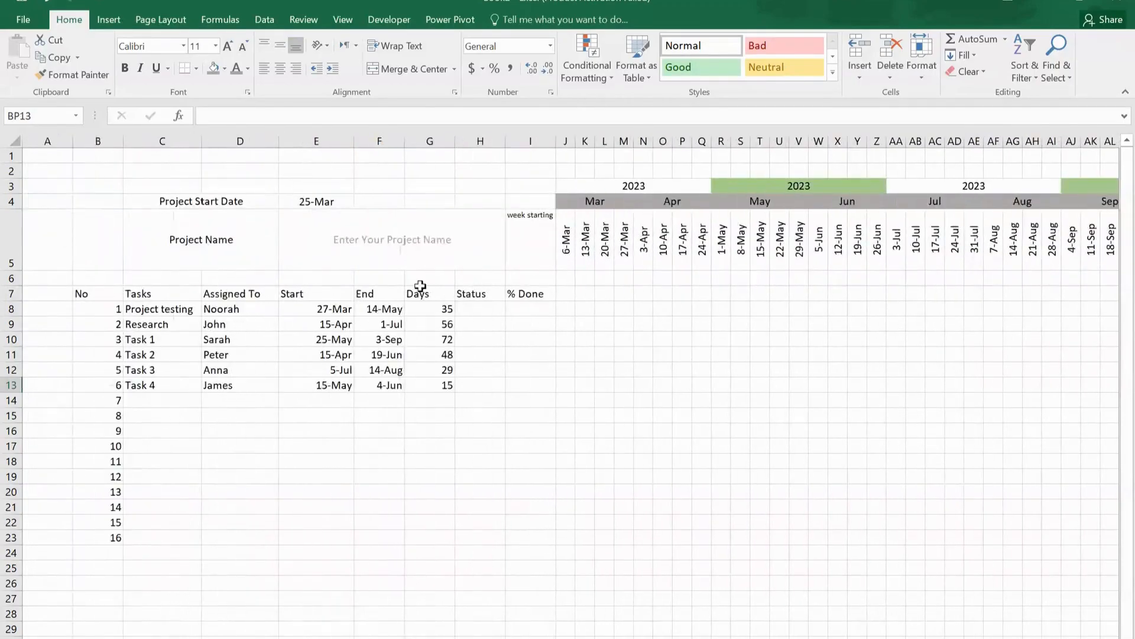
{"action": "left_click", "coordinate": [477, 309]}
{"action": "mouse_move", "coordinate": [477, 308]}
{"action": "left_mouse_down"}
{"action": "mouse_move", "coordinate": [489, 548]}
{"action": "mouse_move", "coordinate": [489, 535]}
{"action": "left_mouse_up"}
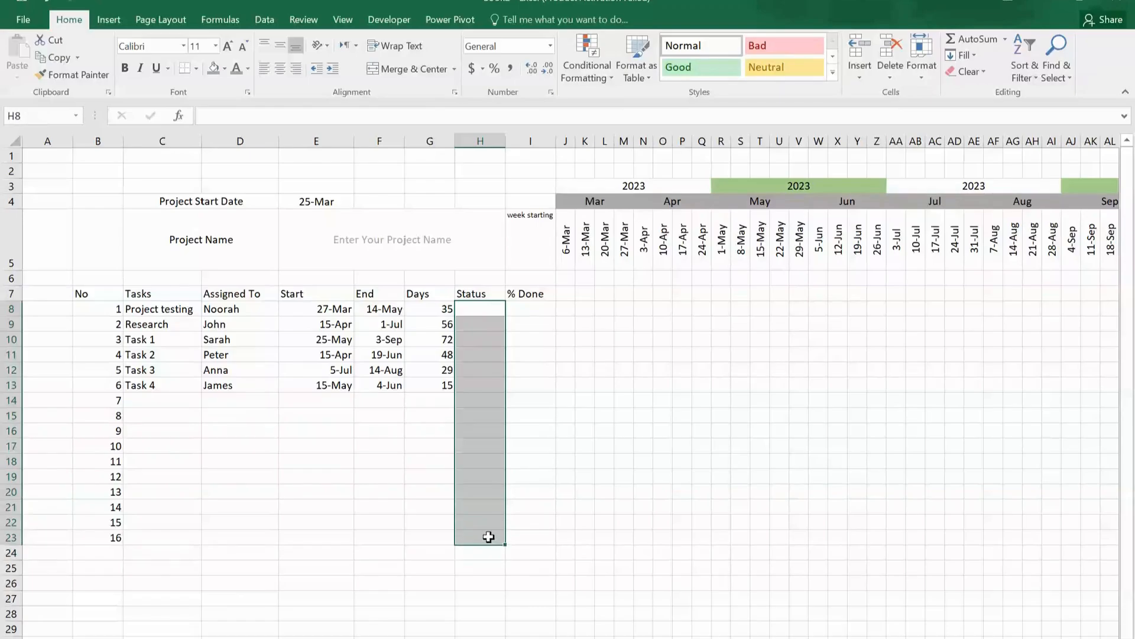
{"action": "left_click", "coordinate": [266, 20]}
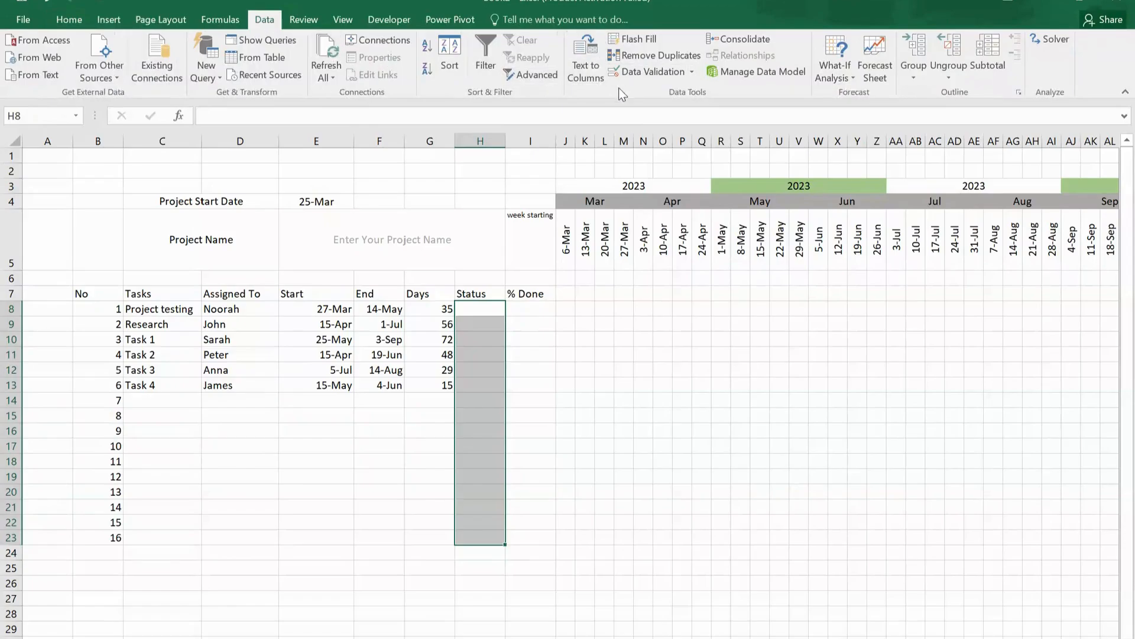
{"action": "left_click", "coordinate": [672, 70]}
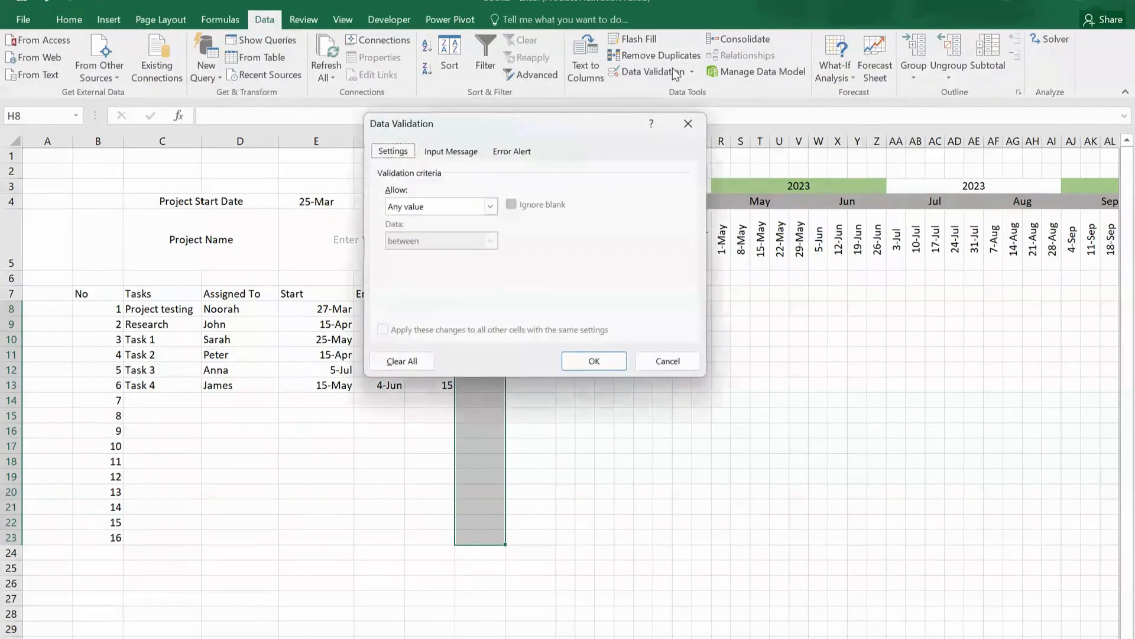
{"action": "left_click", "coordinate": [491, 205]}
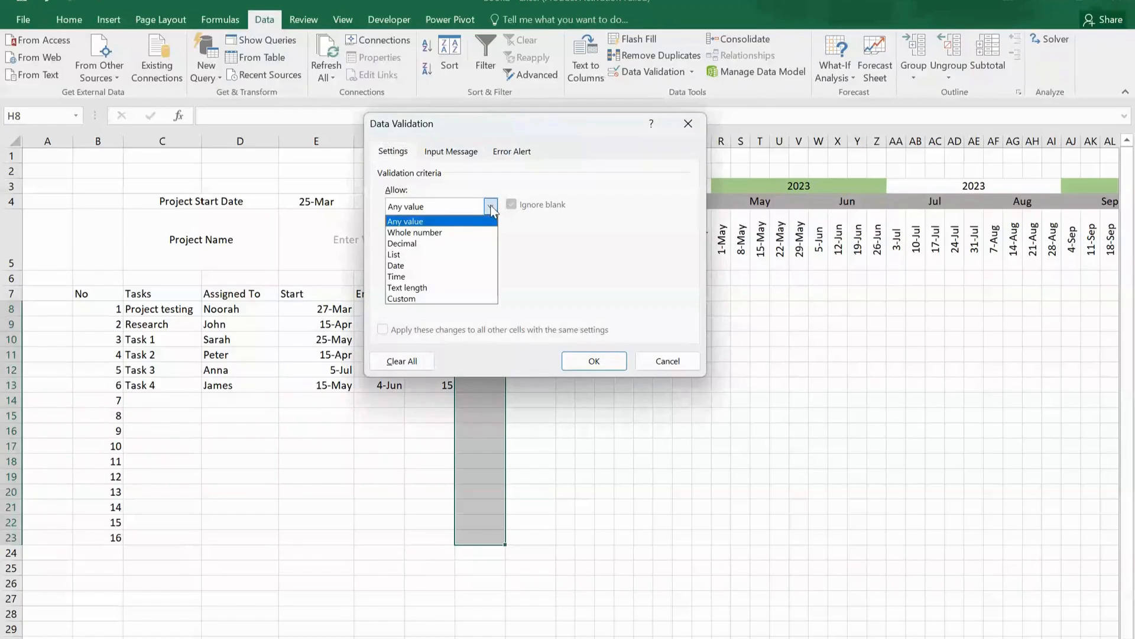
{"action": "left_click", "coordinate": [423, 254]}
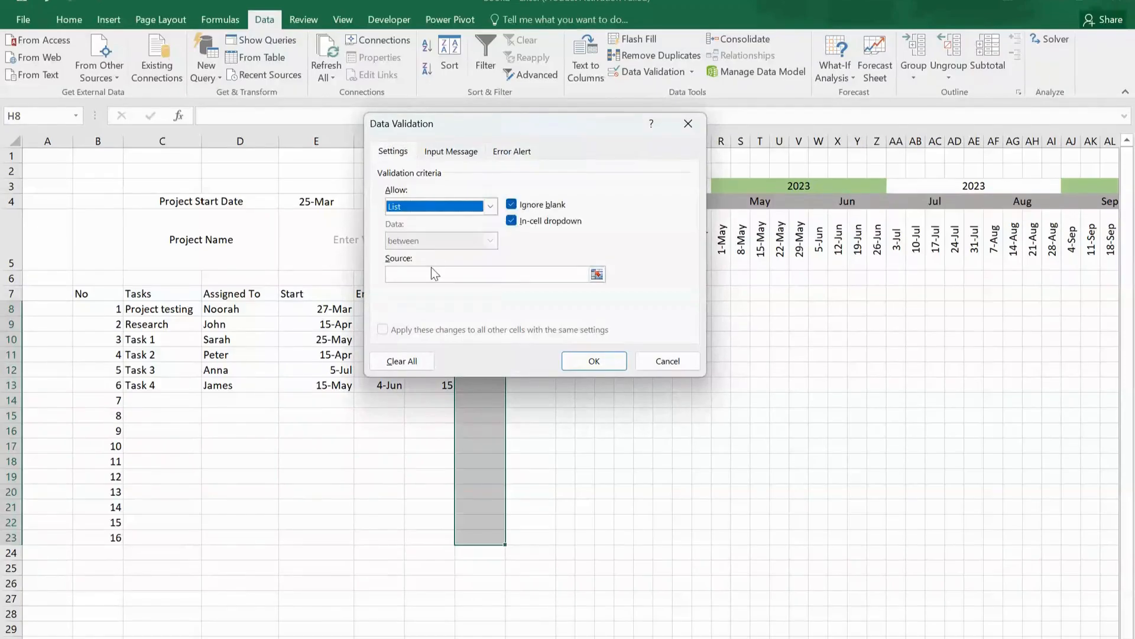
{"action": "left_click", "coordinate": [433, 275]}
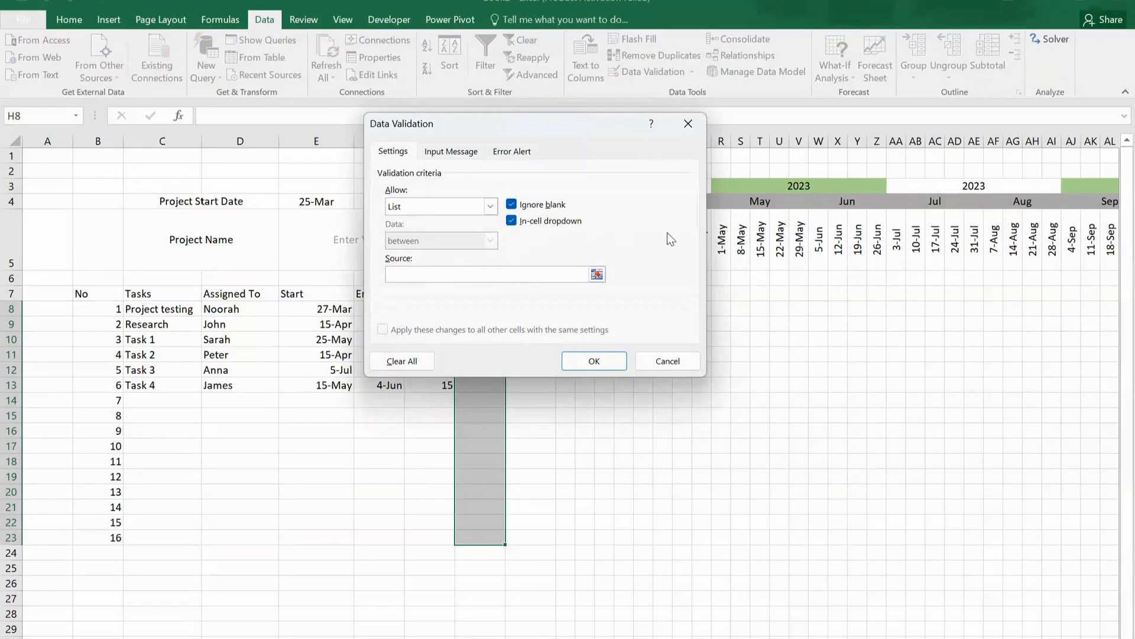
{"action": "scroll", "coordinate": [930, 570], "scroll_direction": "right", "scroll_amount": 8}
{"action": "left_click_drag", "start_coordinate": [878, 324], "coordinate": [890, 371]}
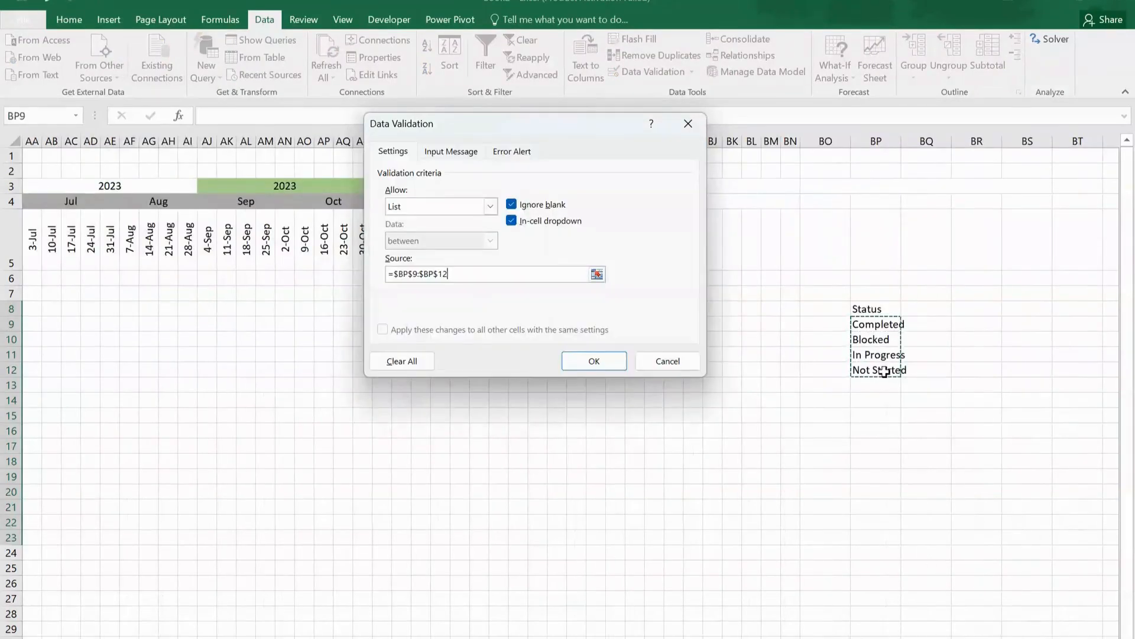
{"action": "left_click", "coordinate": [597, 363]}
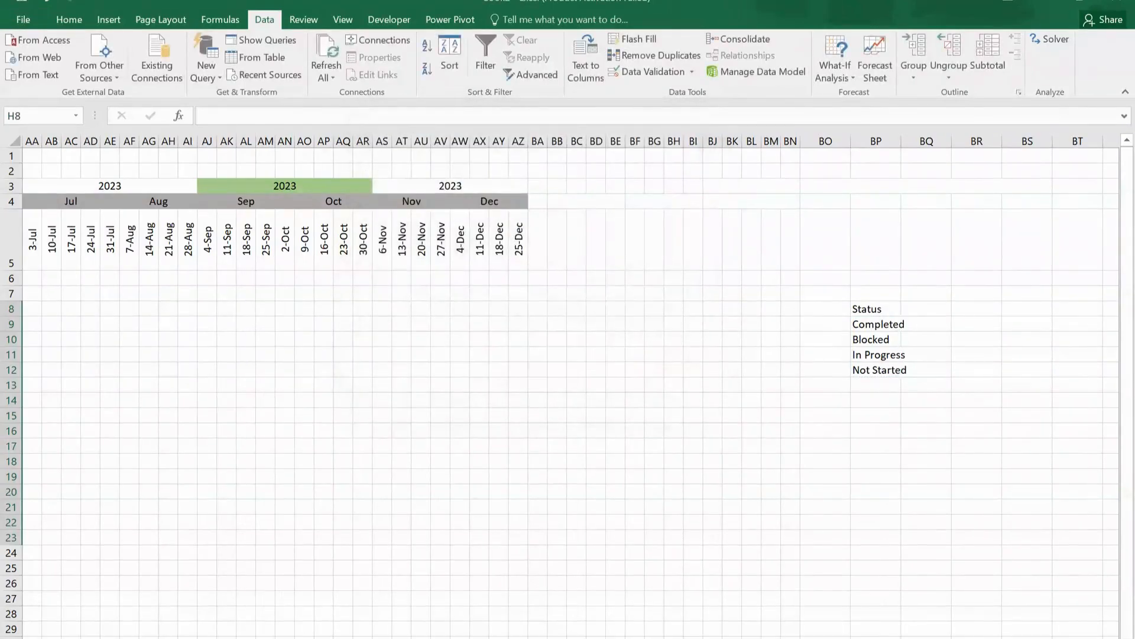
Set the Status of the Project testing task (H8) and Task 1 (H10) to Completed using the dropdown options
{"action": "scroll", "coordinate": [422, 326], "scroll_direction": "left", "scroll_amount": 8}
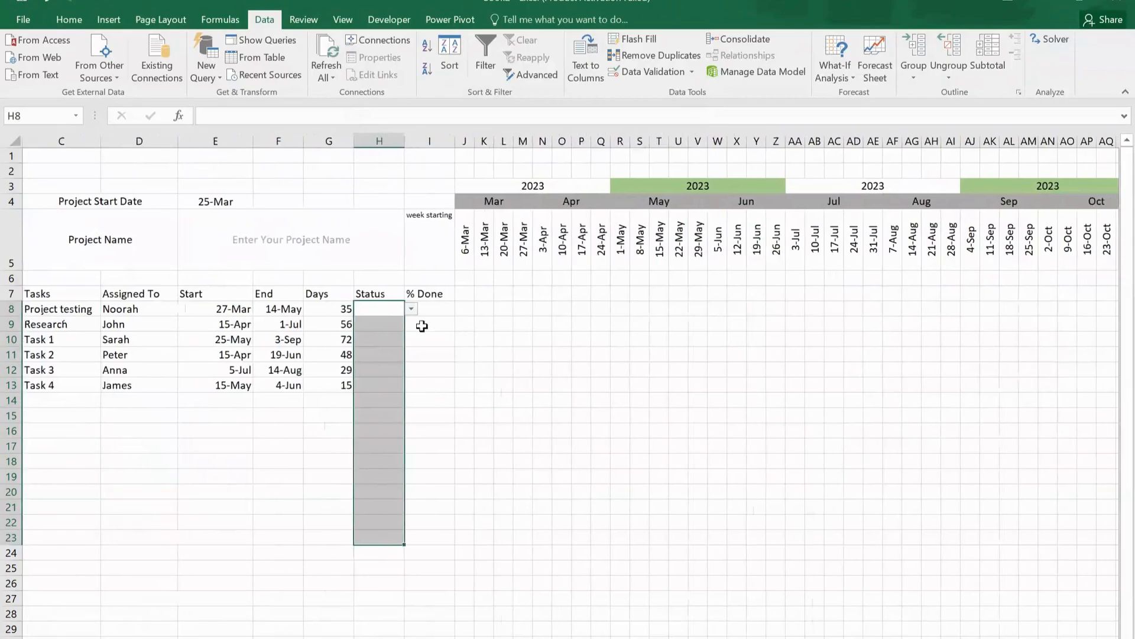
{"action": "left_click", "coordinate": [388, 355]}
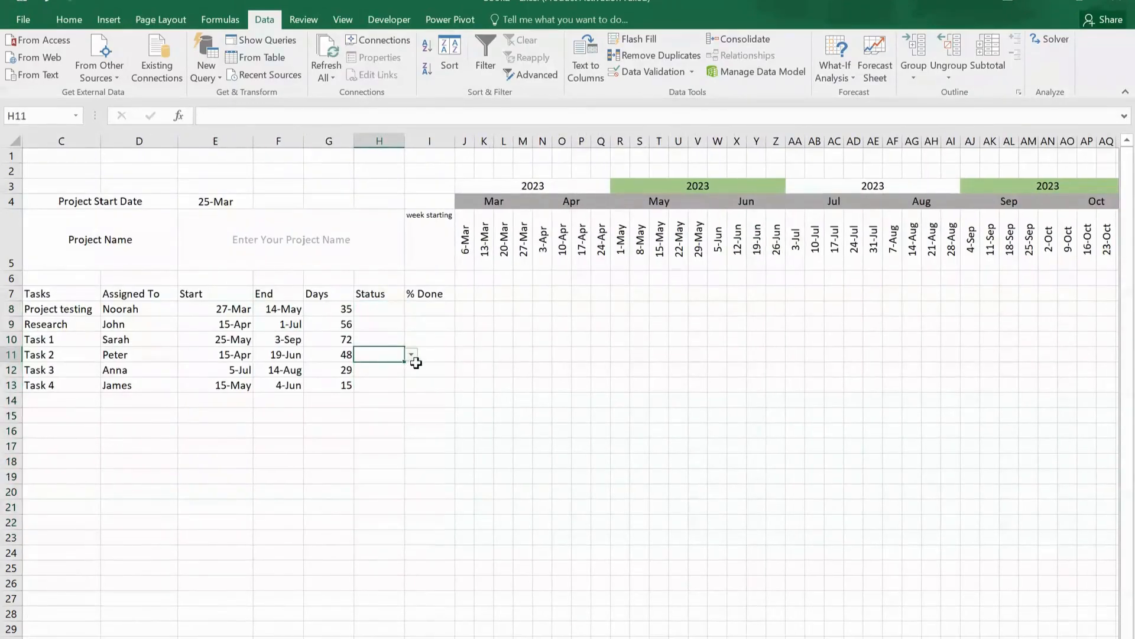
{"action": "left_click", "coordinate": [412, 356]}
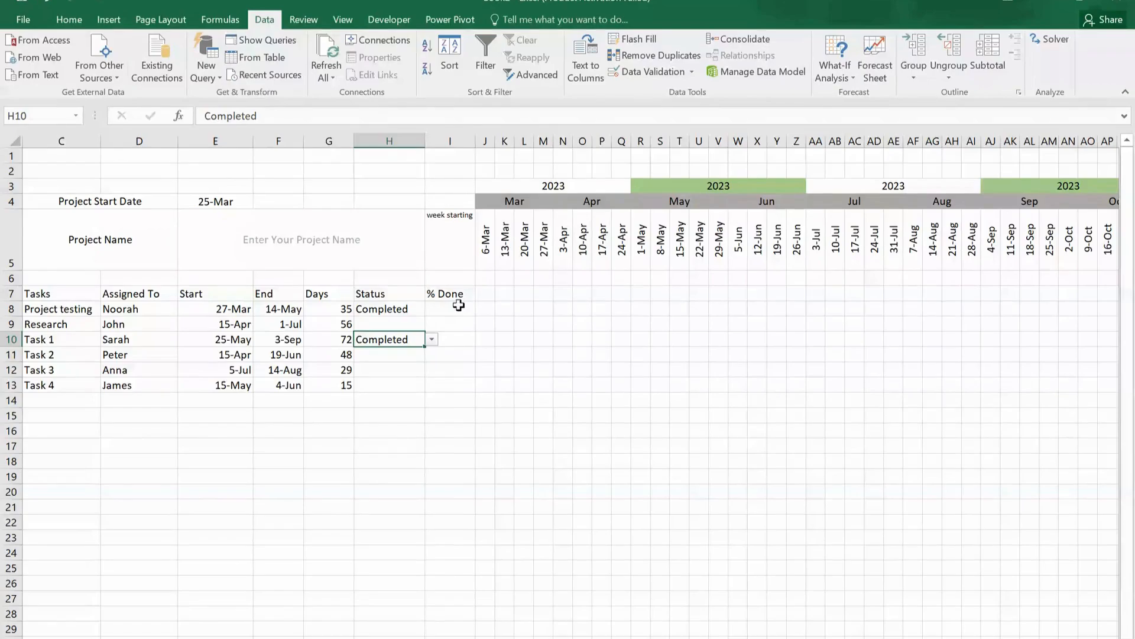
Enter 0.9, 0.5 and 0.4 in the % Done cells I8:I10 and apply percent formatting to I8:I26
{"action": "left_click", "coordinate": [459, 305]}
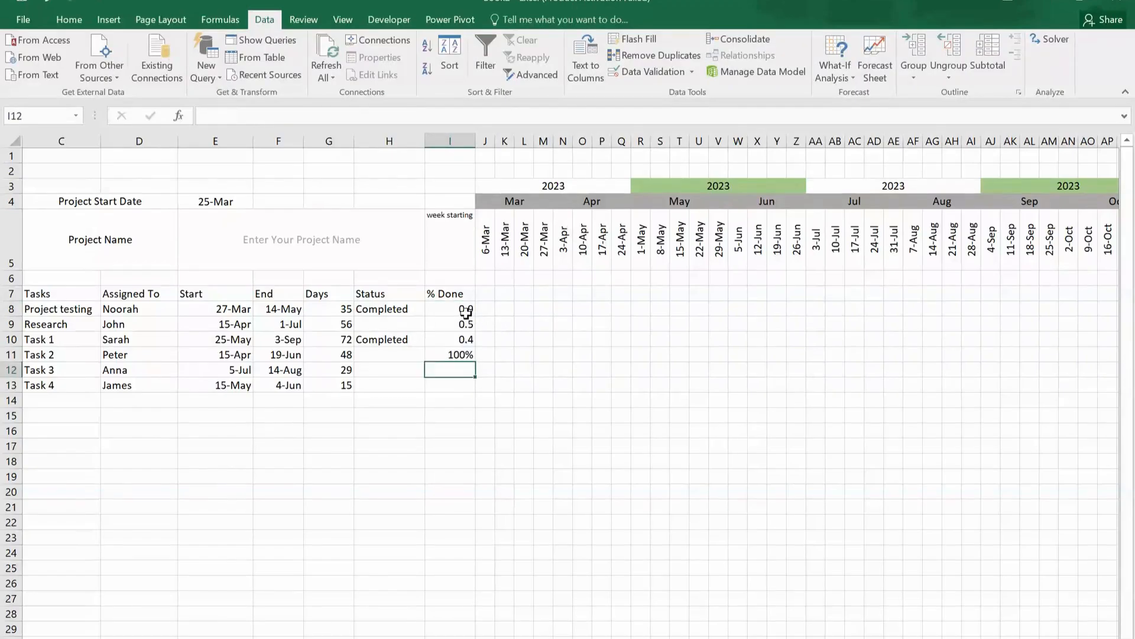
{"action": "left_click_drag", "start_coordinate": [464, 306], "coordinate": [471, 588]}
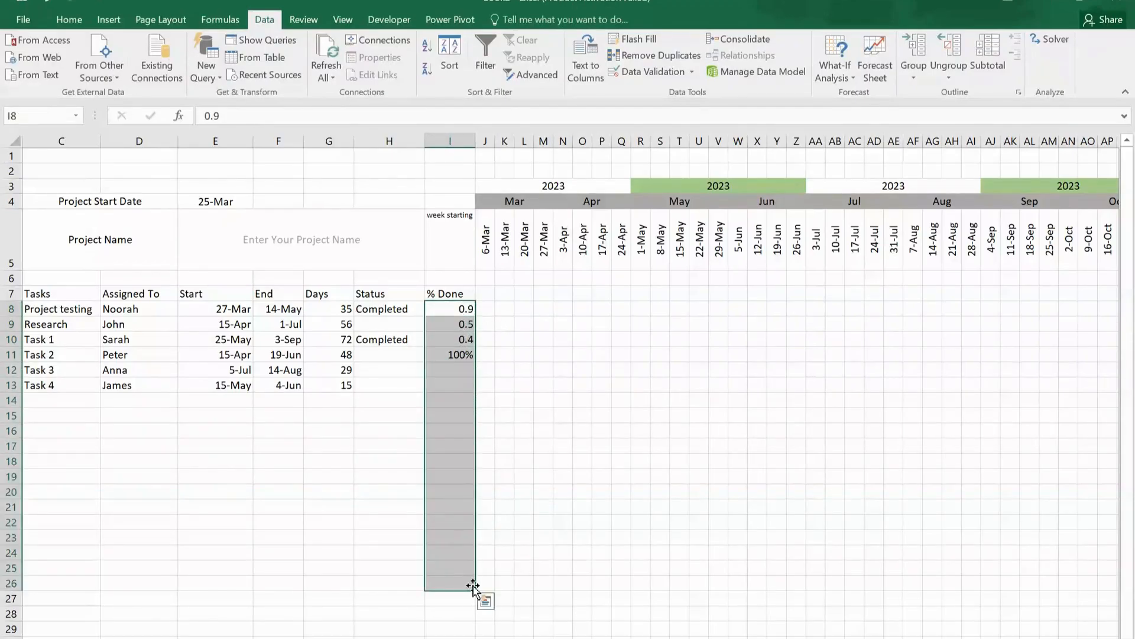
{"action": "left_click", "coordinate": [67, 19]}
{"action": "left_click", "coordinate": [495, 69]}
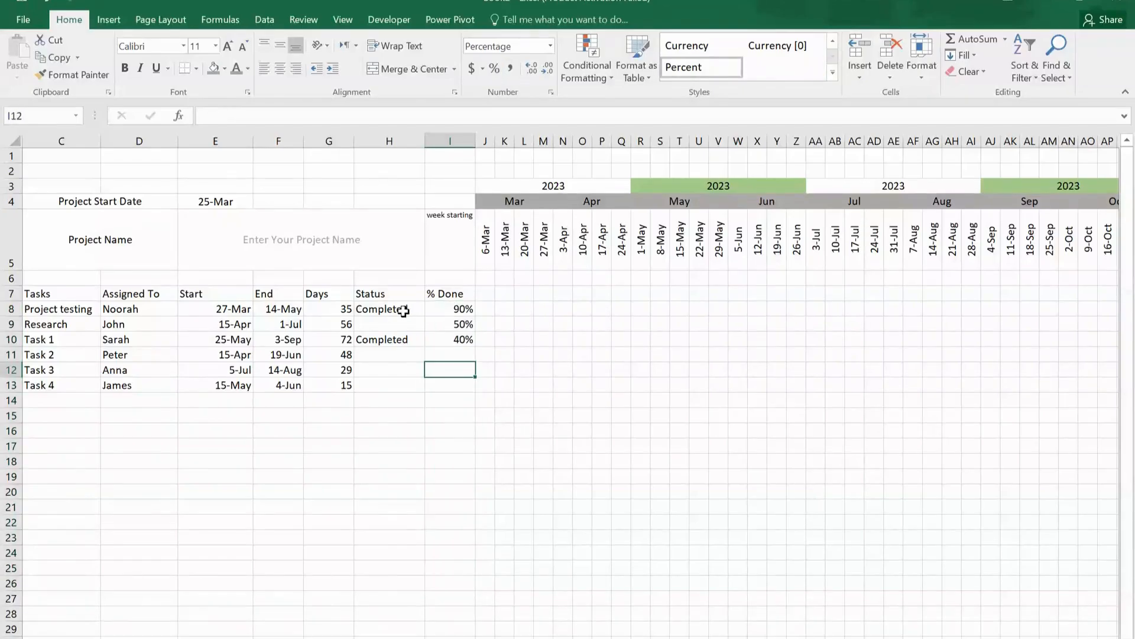
Add a conditional formatting rule to Status cells H8:H27 that fills cells containing the specific text Completed with light green
{"action": "left_click", "coordinate": [403, 310]}
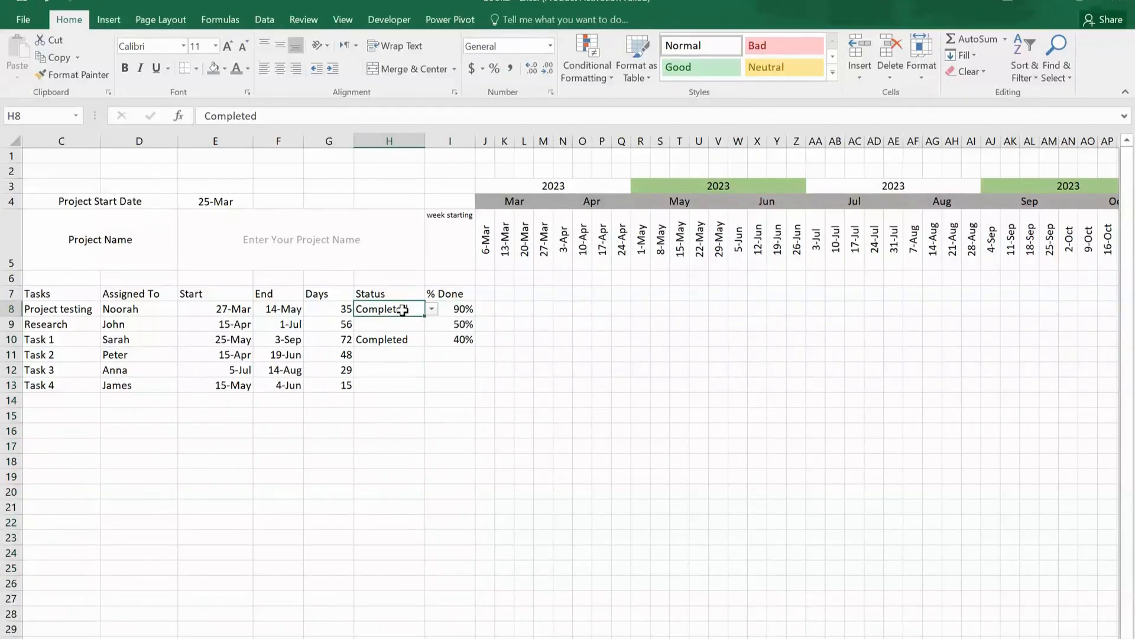
{"action": "left_click_drag", "start_coordinate": [402, 310], "coordinate": [408, 600]}
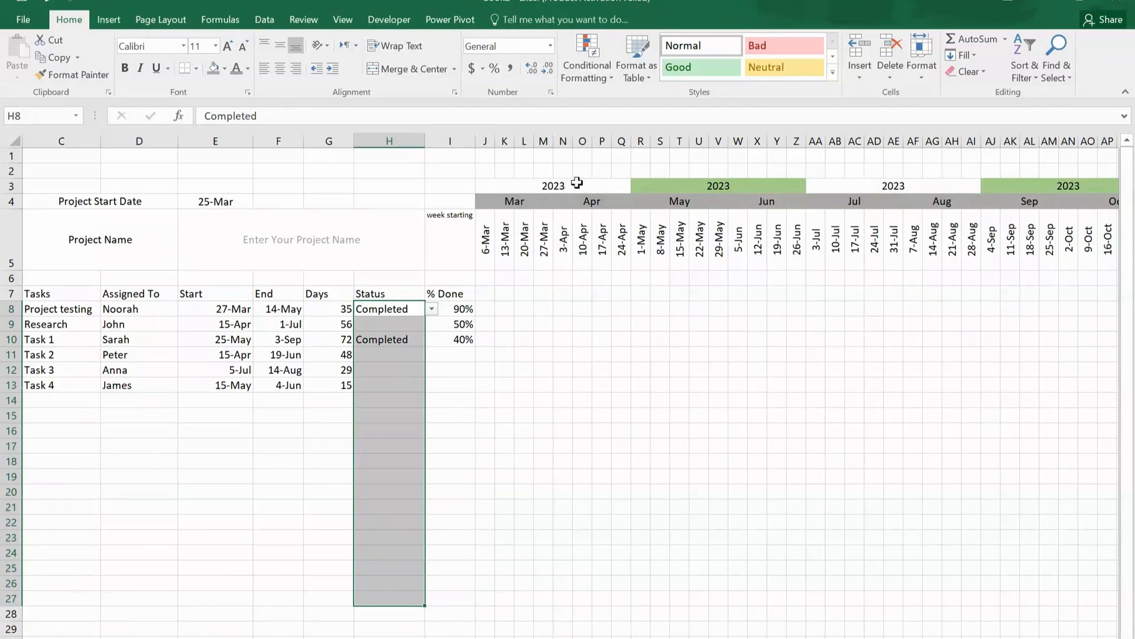
{"action": "left_click", "coordinate": [611, 73]}
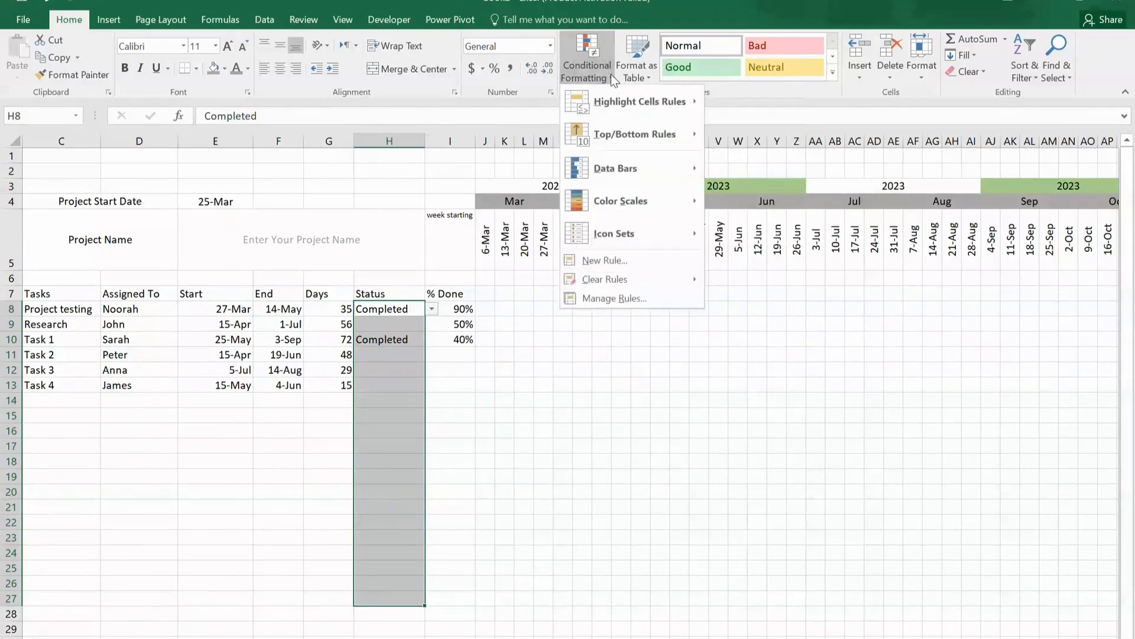
{"action": "left_click", "coordinate": [614, 260]}
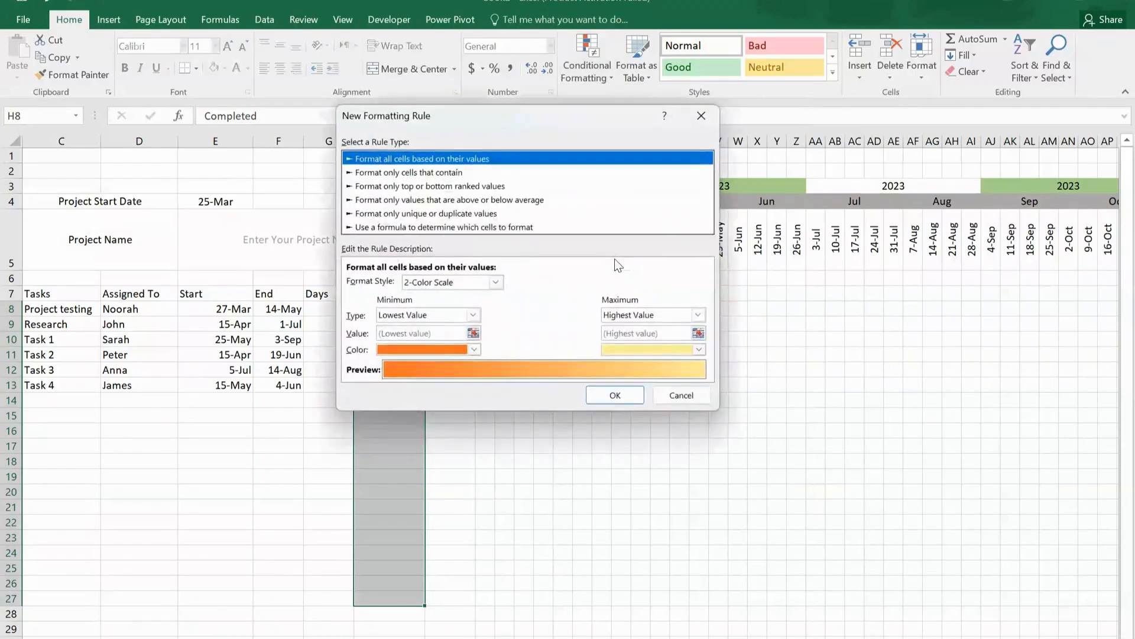
{"action": "left_click", "coordinate": [450, 173]}
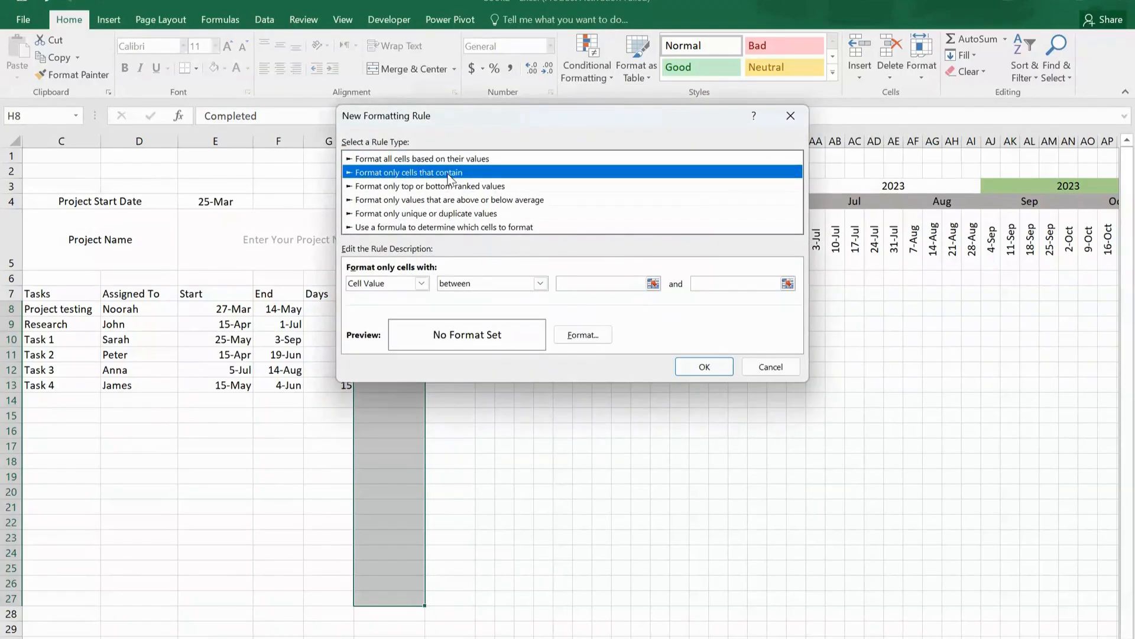
{"action": "left_click", "coordinate": [421, 284]}
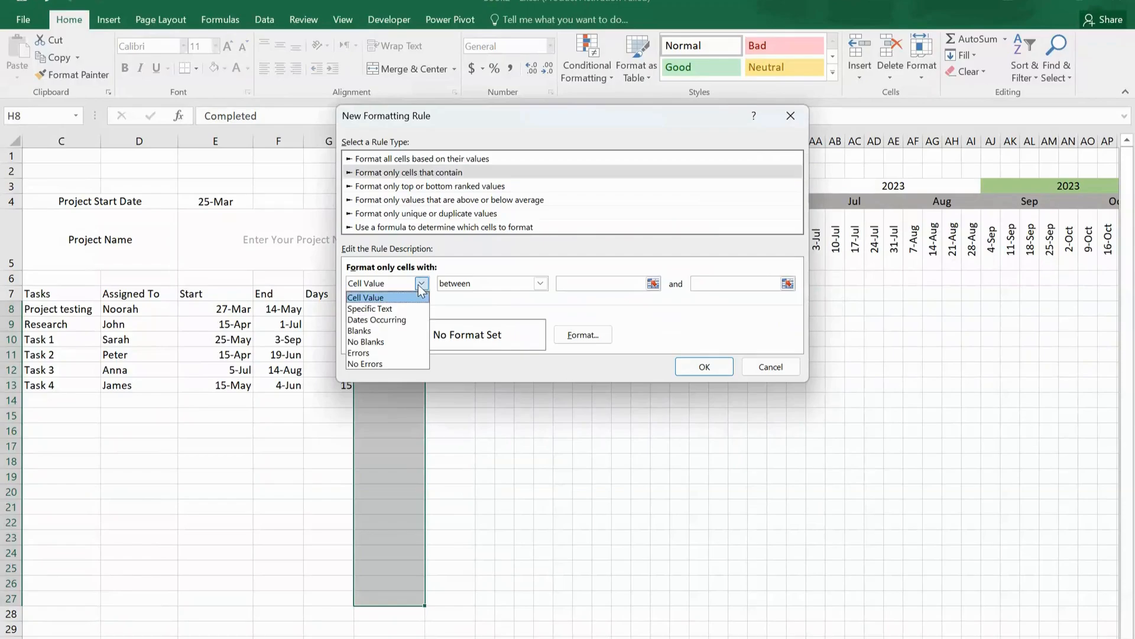
{"action": "left_click", "coordinate": [395, 308]}
{"action": "left_click", "coordinate": [563, 282]}
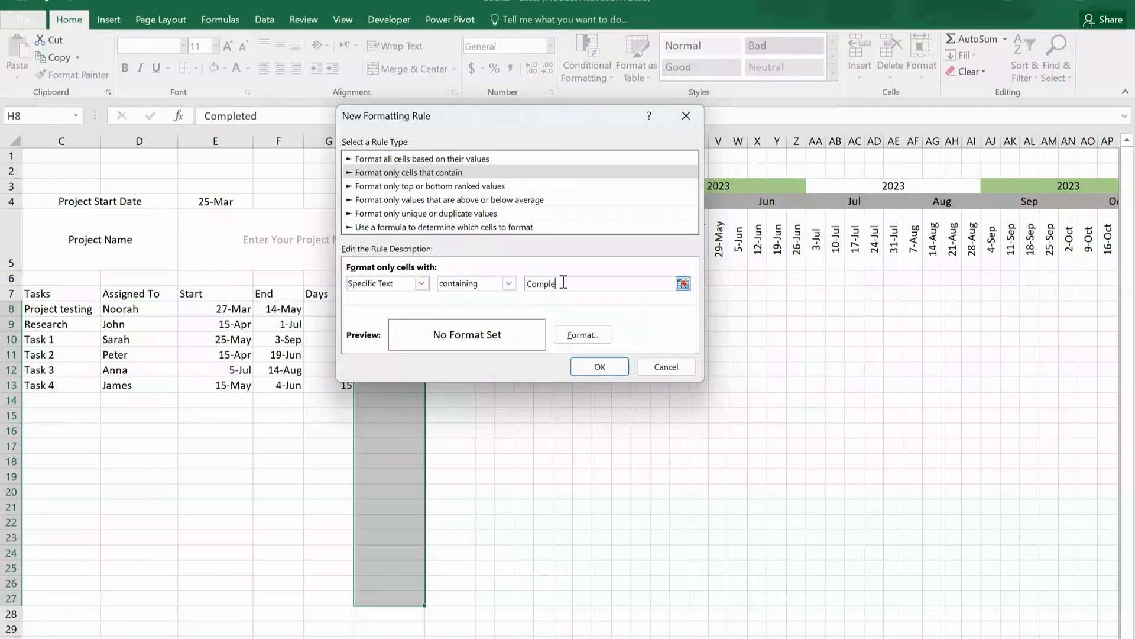
{"action": "left_click", "coordinate": [598, 335]}
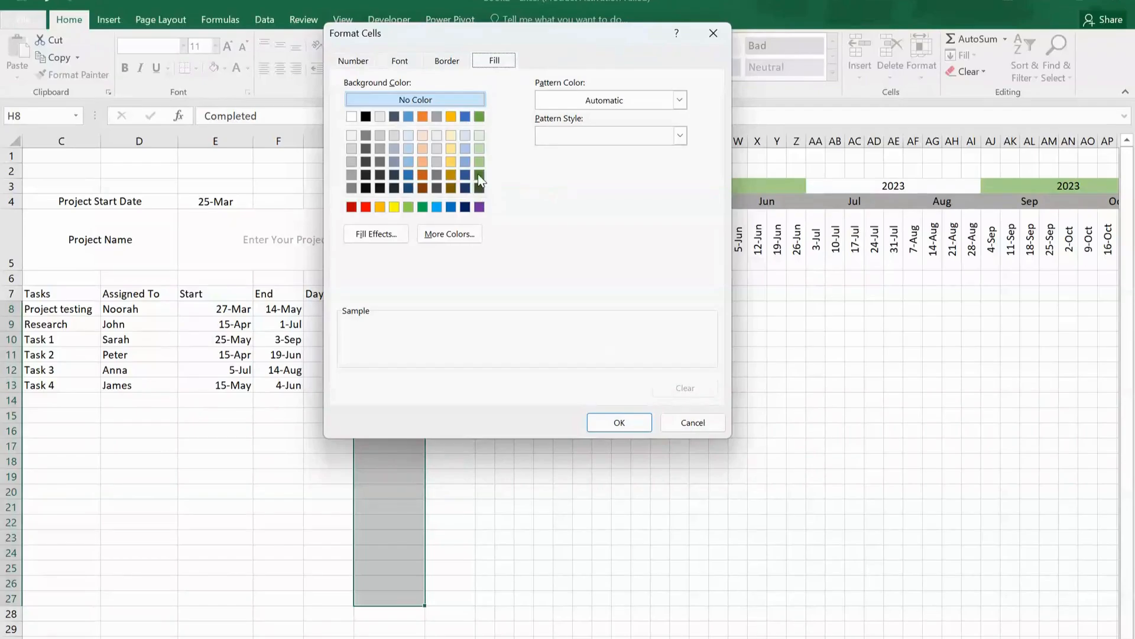
{"action": "left_click", "coordinate": [408, 207]}
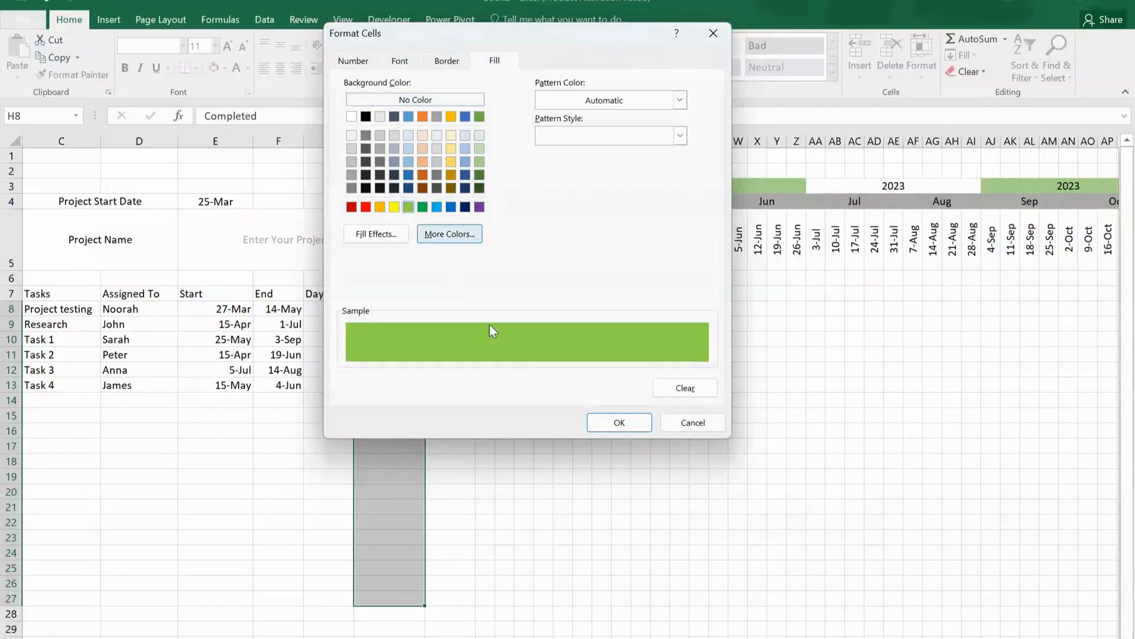
{"action": "left_click", "coordinate": [618, 423]}
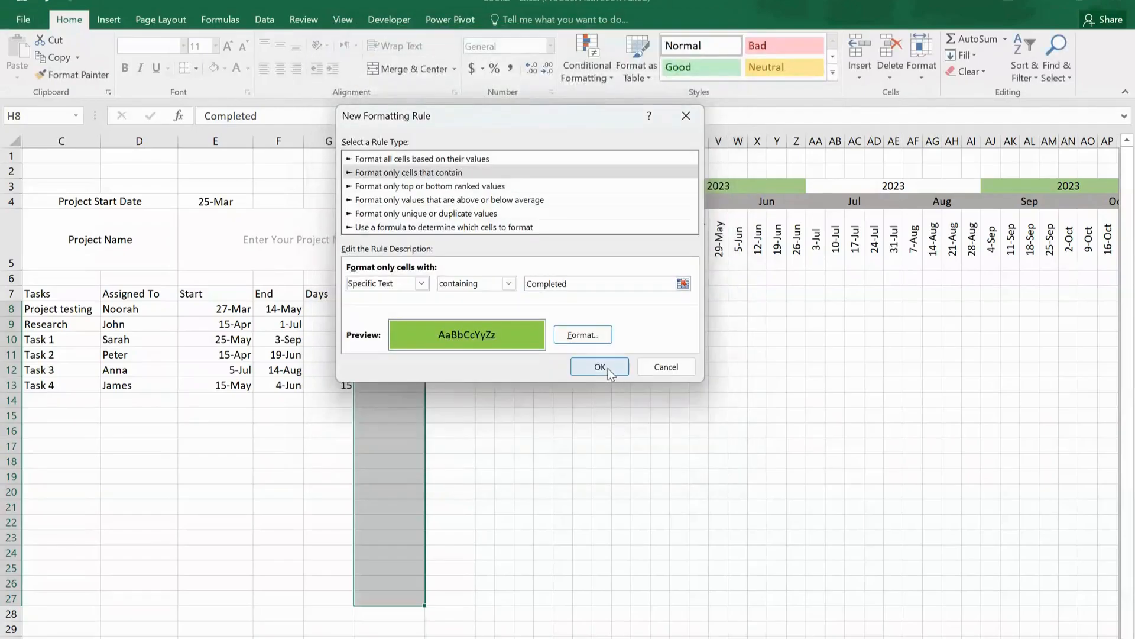
{"action": "left_click", "coordinate": [603, 367]}
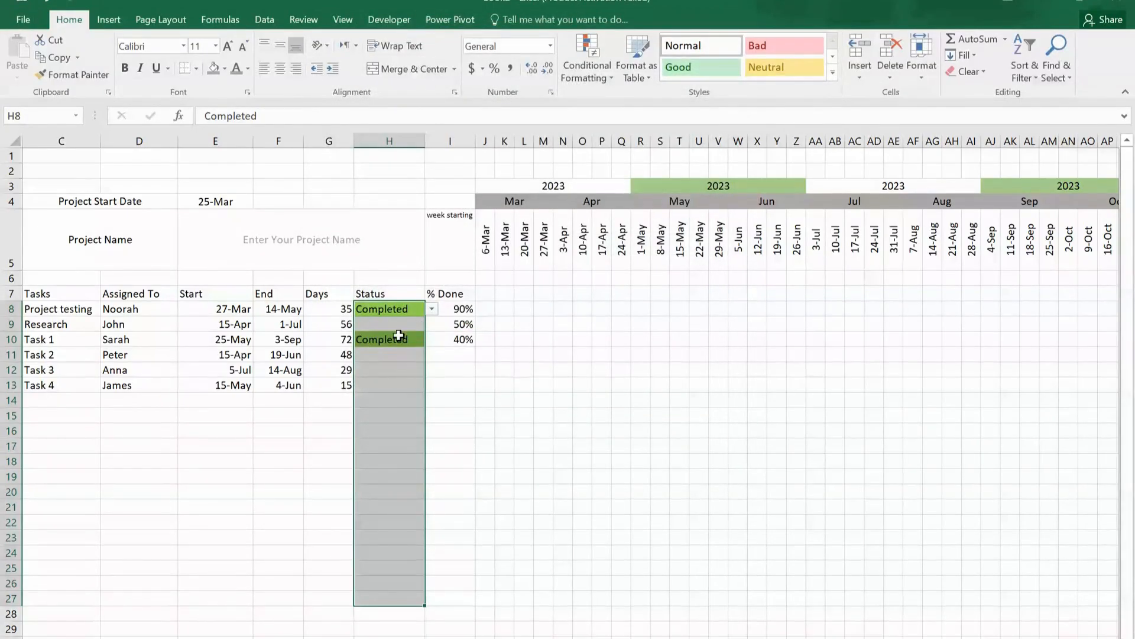
Set the Status of the Research task (H9) to Blocked and of Task 1 (H10) to In Progress
{"action": "left_click", "coordinate": [415, 326]}
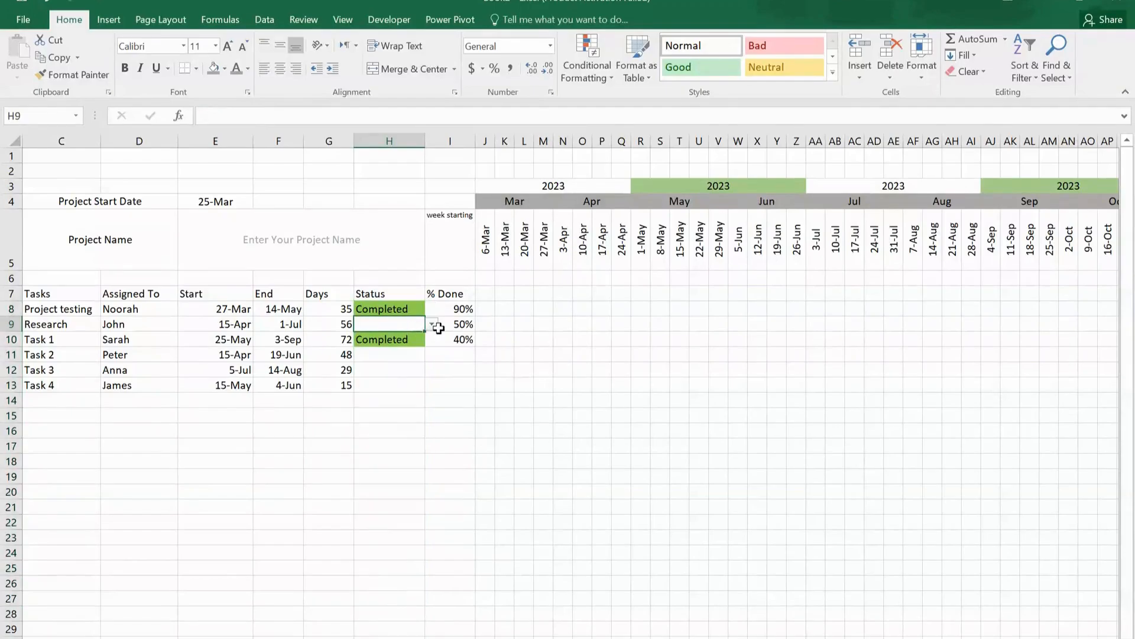
{"action": "left_click", "coordinate": [432, 325]}
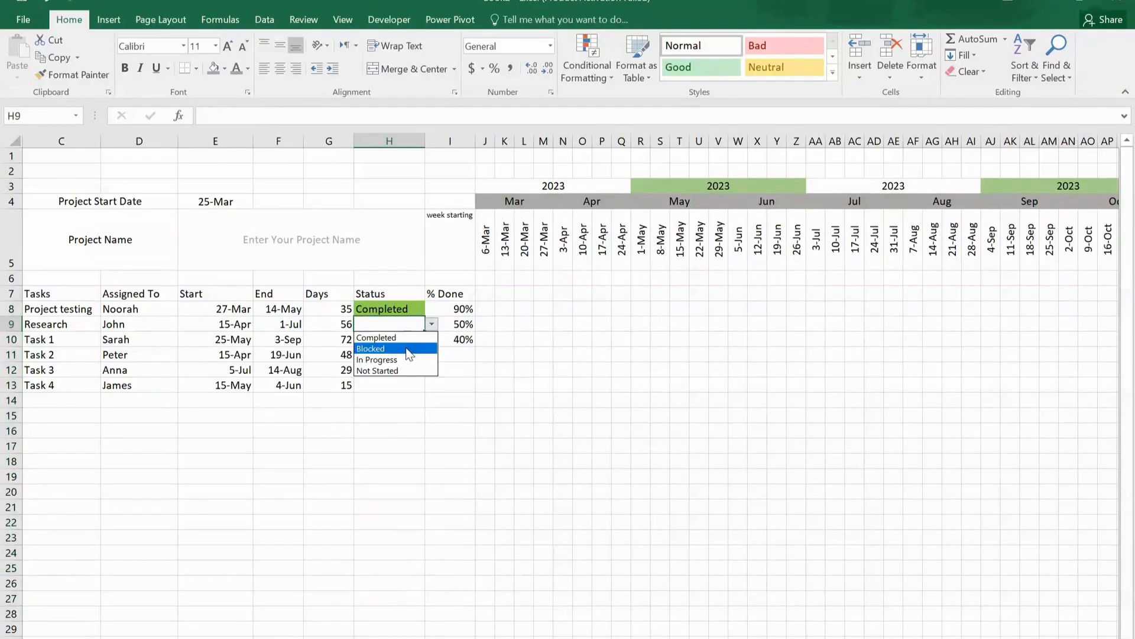
{"action": "left_click", "coordinate": [406, 347]}
{"action": "left_click", "coordinate": [402, 357]}
{"action": "left_click", "coordinate": [412, 340]}
{"action": "left_click", "coordinate": [432, 338]}
{"action": "left_click", "coordinate": [402, 372]}
Add a conditional formatting rule to Status cells H8:H27 that fills cells containing the specific text Blocked with red
{"action": "left_click_drag", "start_coordinate": [400, 309], "coordinate": [419, 597]}
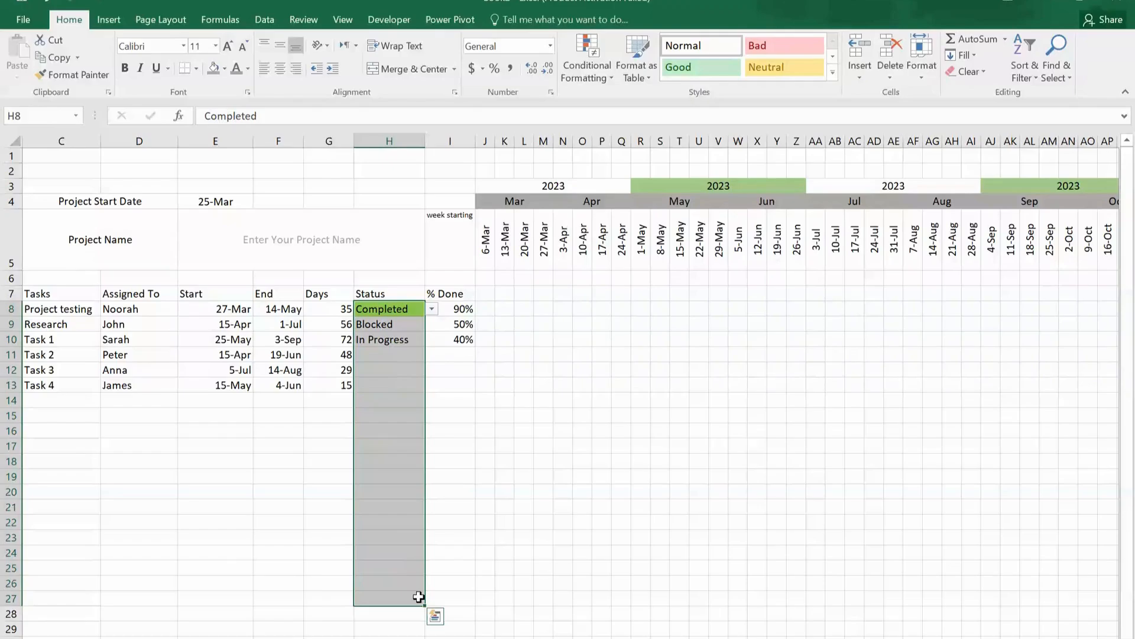
{"action": "left_click", "coordinate": [595, 73]}
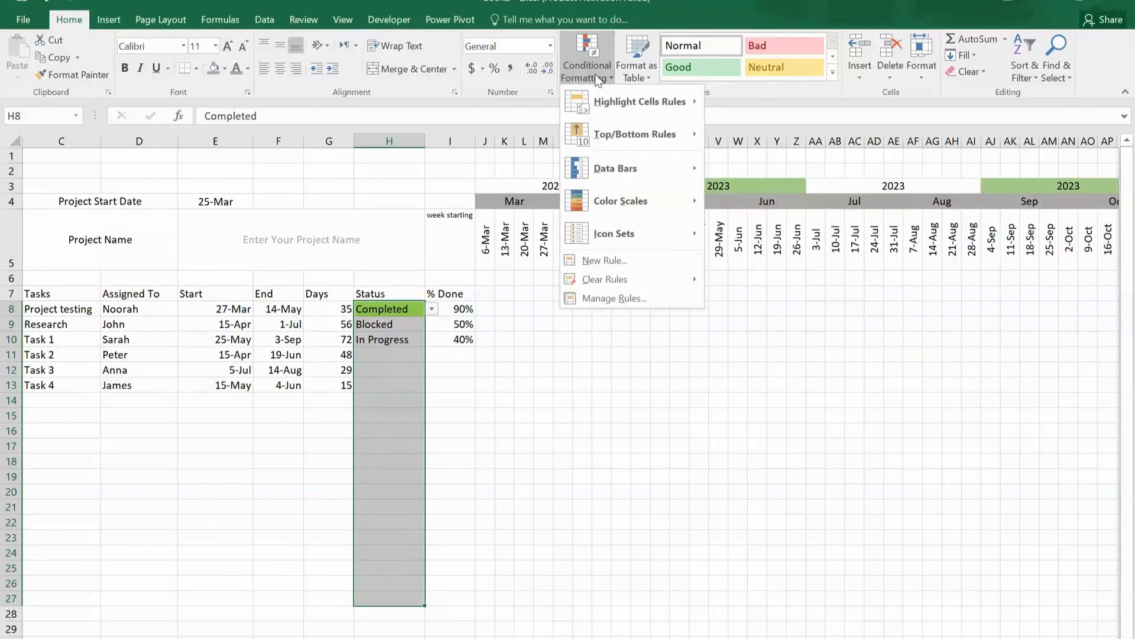
{"action": "left_click", "coordinate": [616, 260]}
{"action": "left_click", "coordinate": [414, 158]}
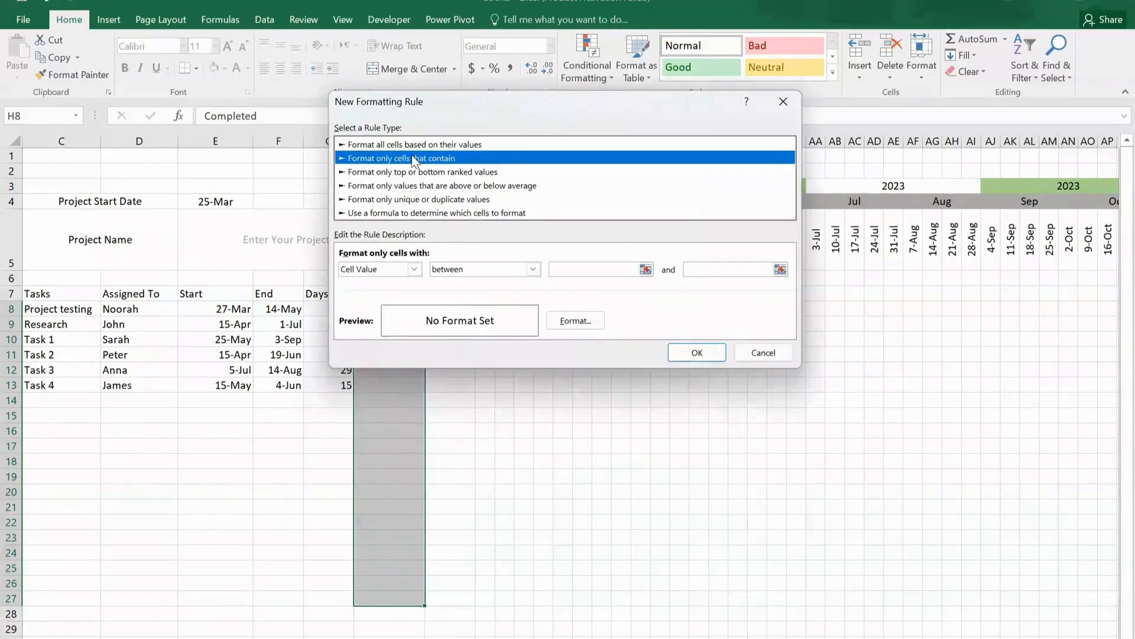
{"action": "left_click", "coordinate": [415, 268]}
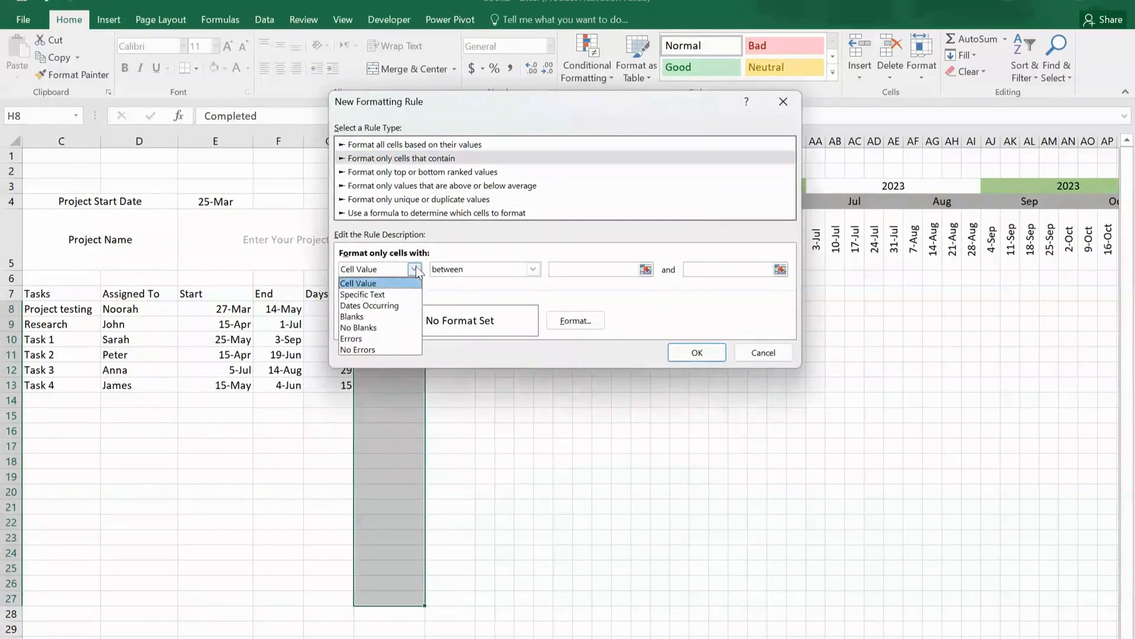
{"action": "left_click", "coordinate": [378, 296]}
{"action": "left_click", "coordinate": [599, 270]}
{"action": "type", "text": "Blocked"}
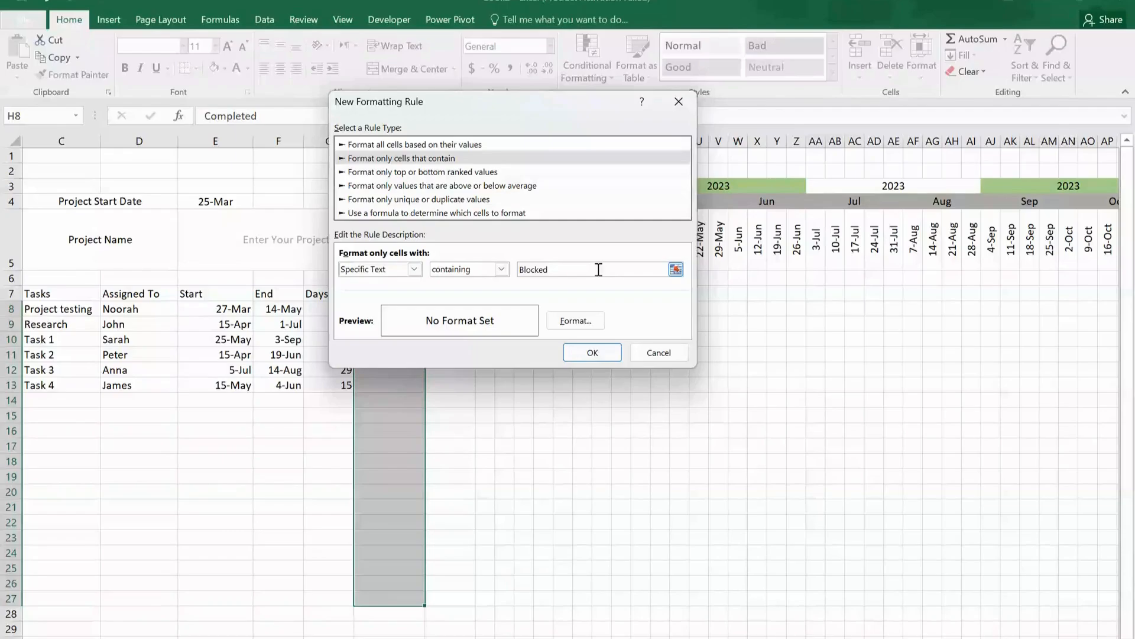
{"action": "left_click", "coordinate": [588, 317]}
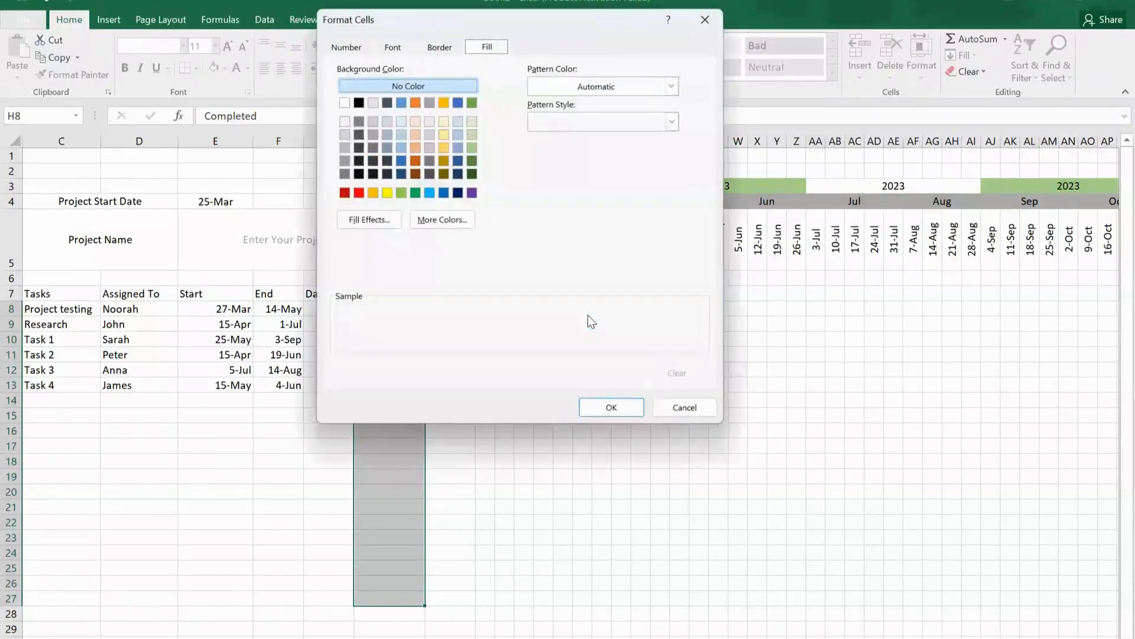
{"action": "left_click", "coordinate": [359, 193]}
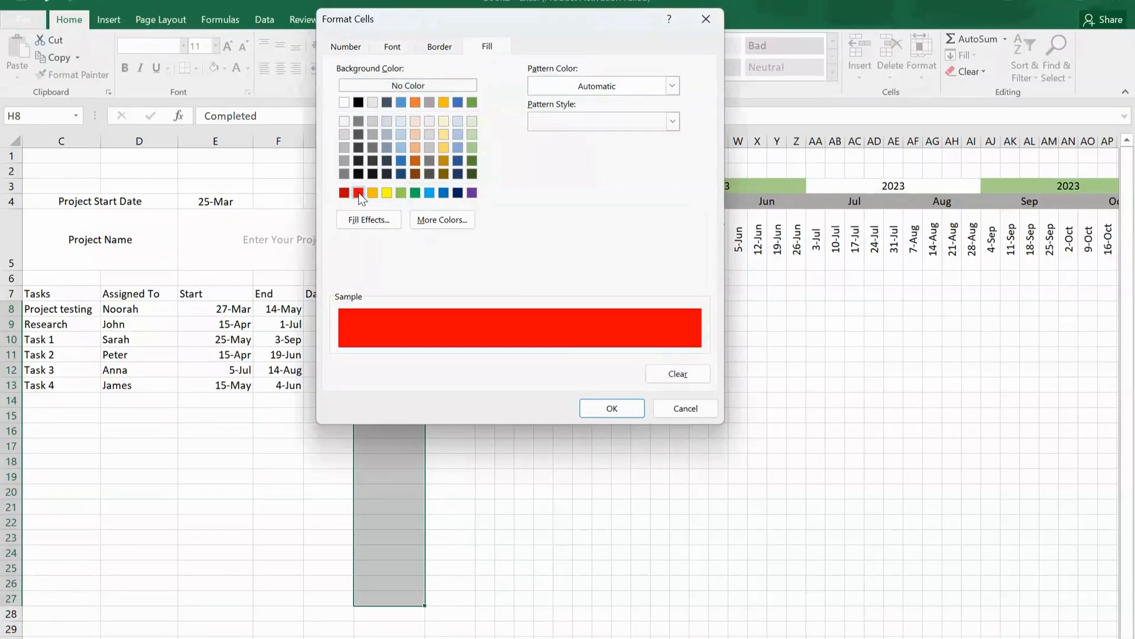
{"action": "left_click", "coordinate": [628, 408]}
{"action": "left_click", "coordinate": [598, 350]}
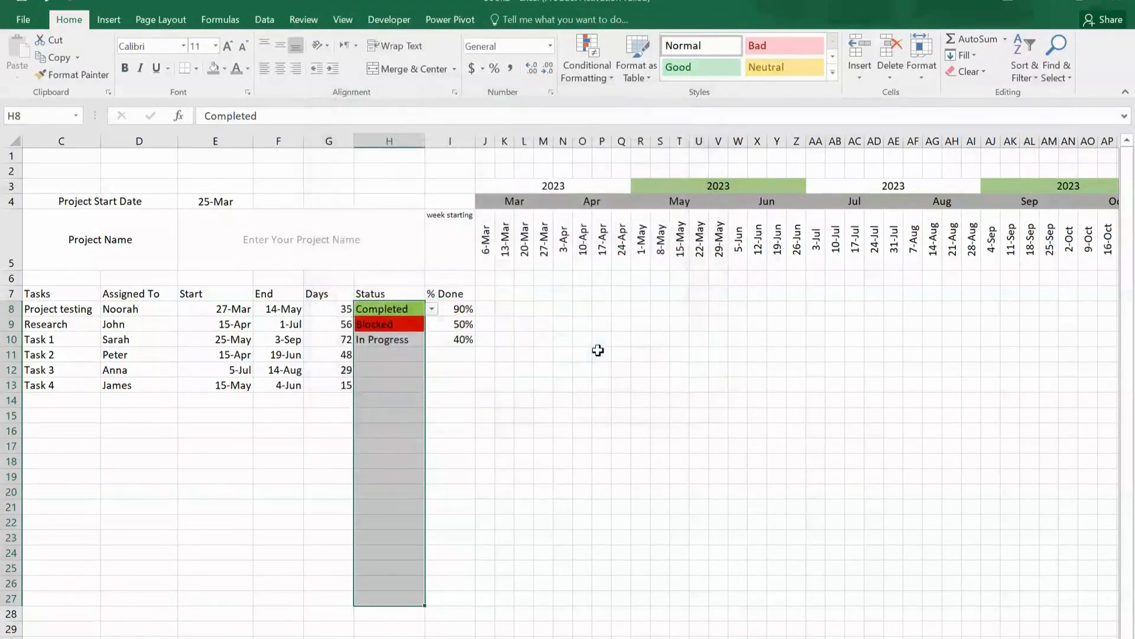
{"action": "left_click", "coordinate": [401, 368]}
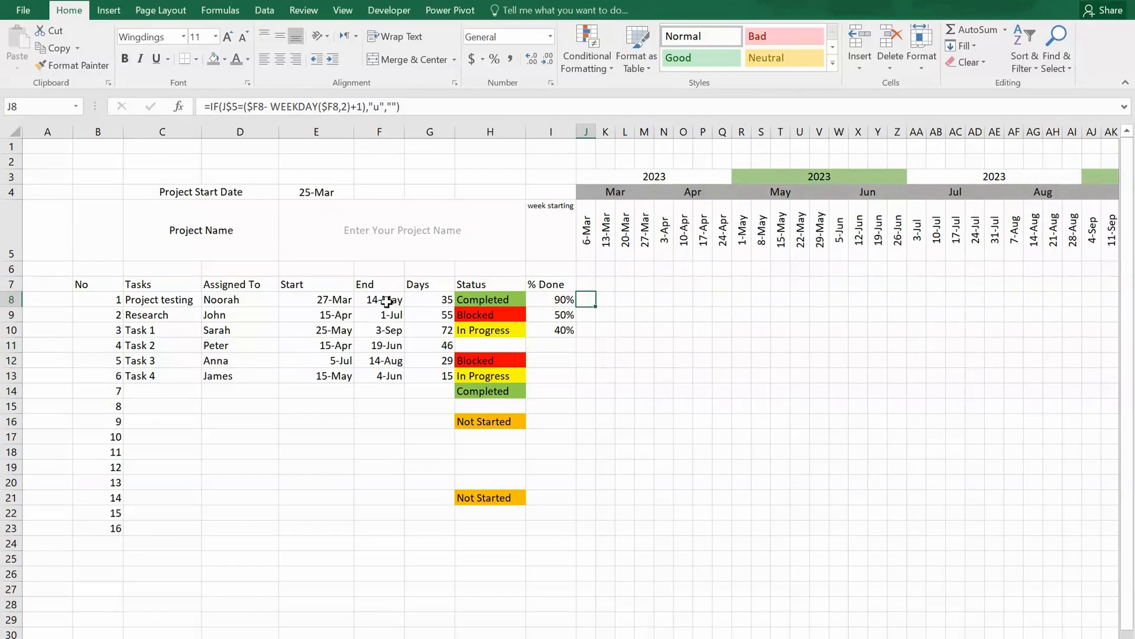
Apply the Wingdings font to J8 and fill its week-marker formula across to AZ8 and down the timeline's task rows
{"action": "left_click", "coordinate": [184, 38]}
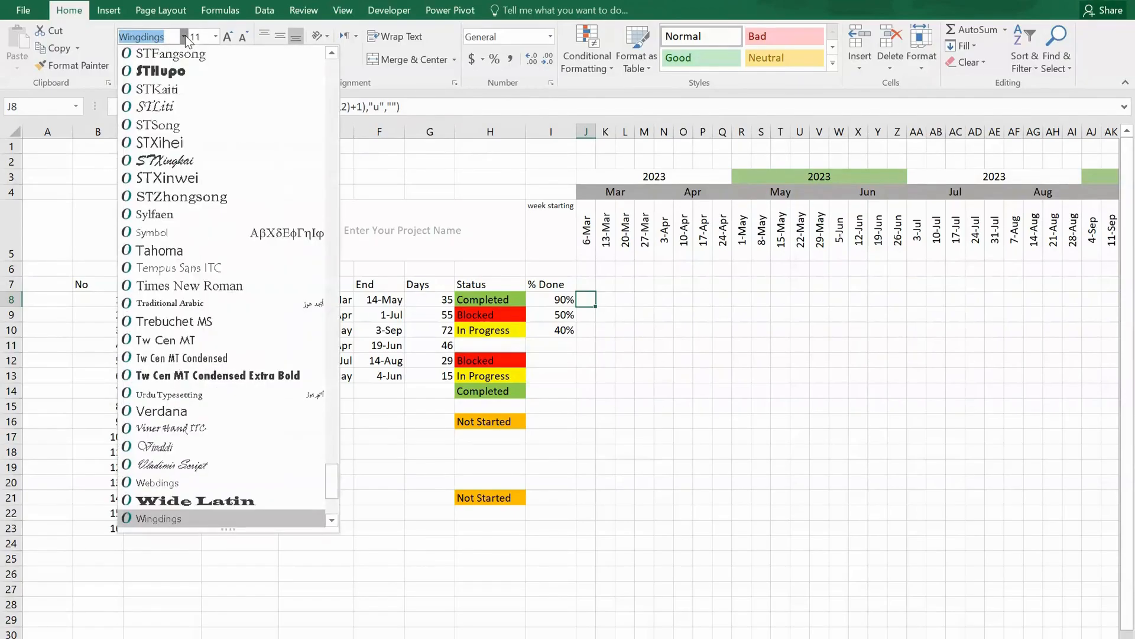
{"action": "left_click", "coordinate": [167, 518]}
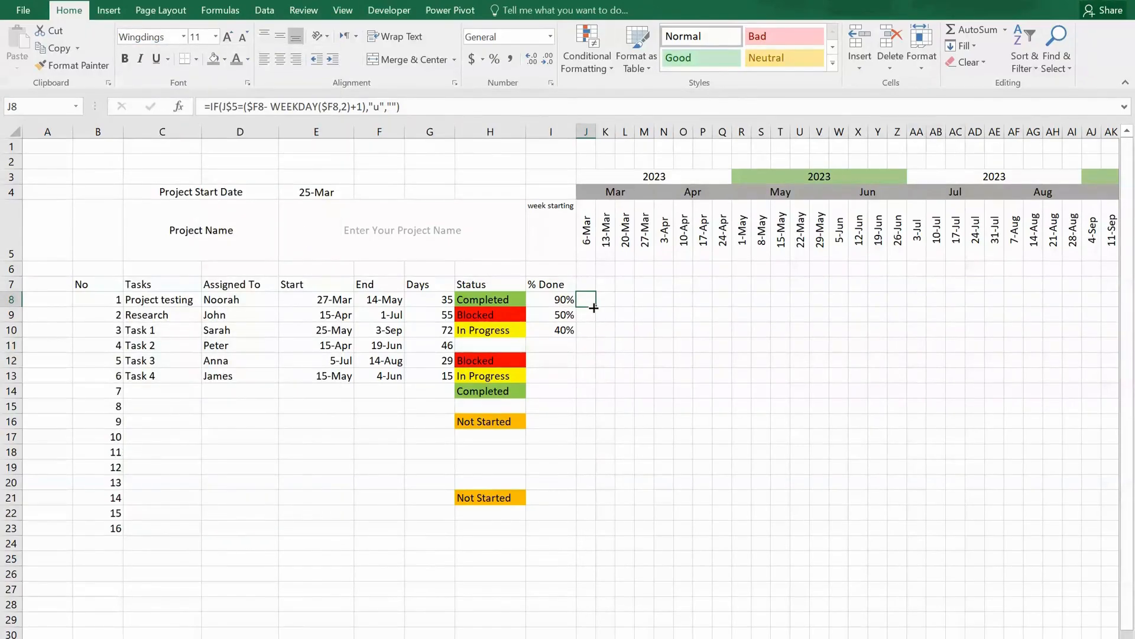
{"action": "left_click_drag", "start_coordinate": [596, 308], "coordinate": [836, 309]}
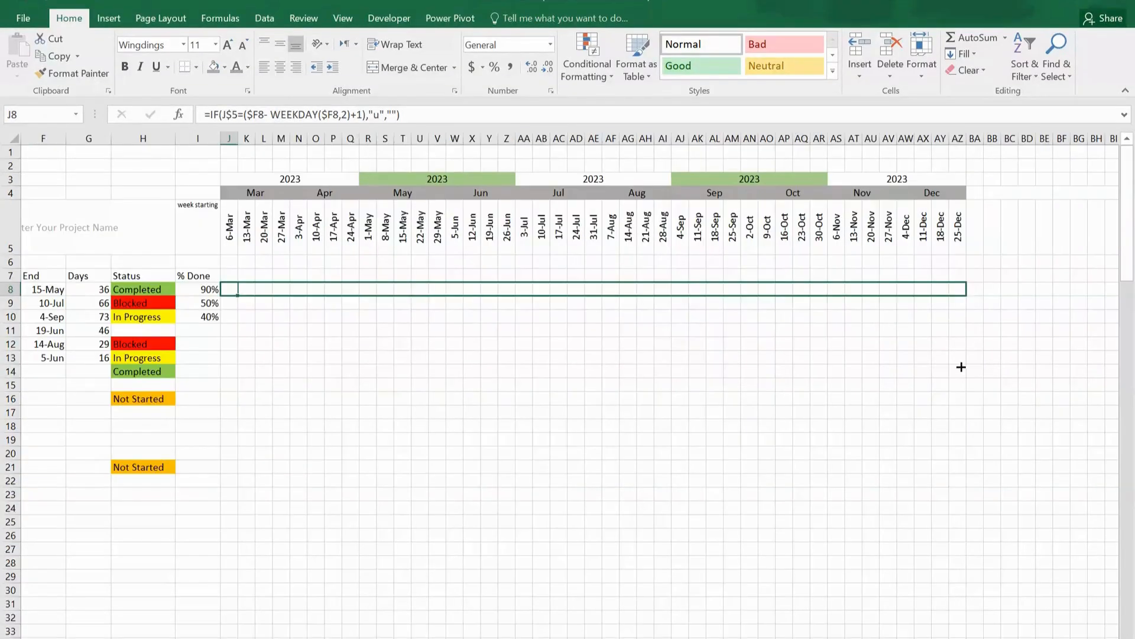
{"action": "left_click_drag", "start_coordinate": [963, 367], "coordinate": [964, 346]}
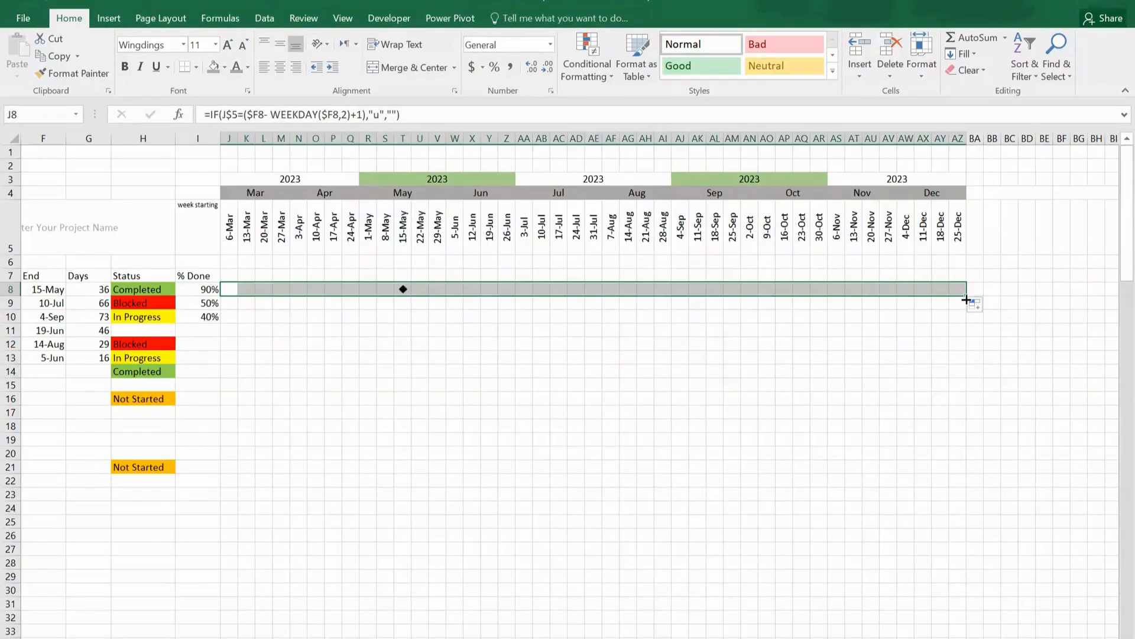
{"action": "left_click_drag", "start_coordinate": [966, 299], "coordinate": [1005, 588]}
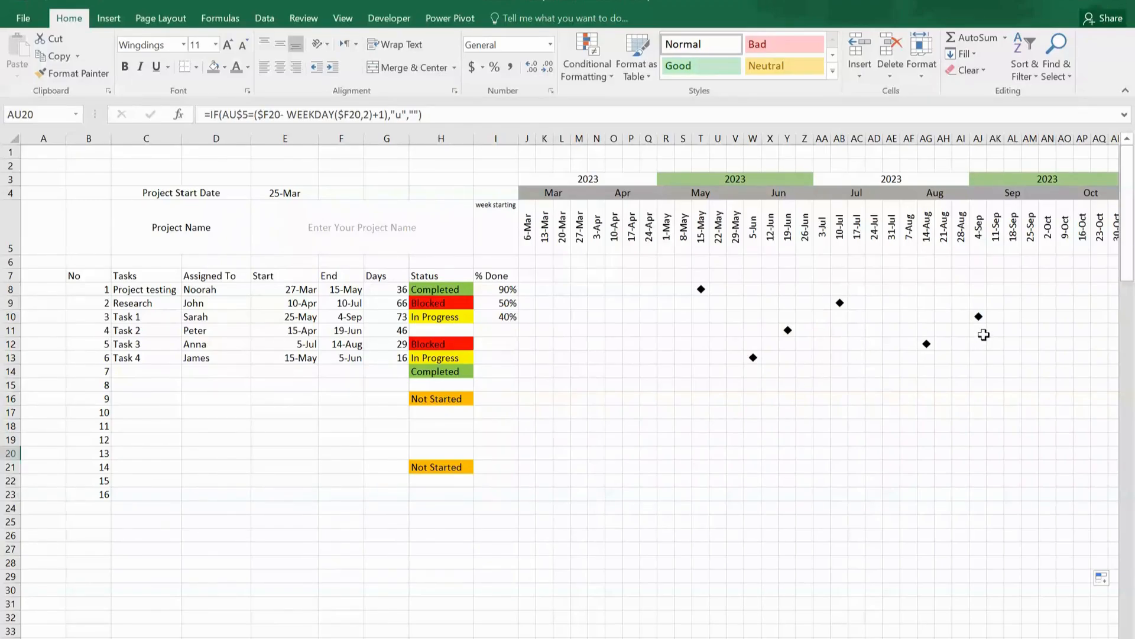
Add a conditional formatting rule to timeline cells J8:AZ31 using the formula =AND(J$5>=$E8-(WEEKDAY($E8,2)+1),J$5<=$F8) with a light blue fill
{"action": "left_click_drag", "start_coordinate": [528, 289], "coordinate": [1024, 603]}
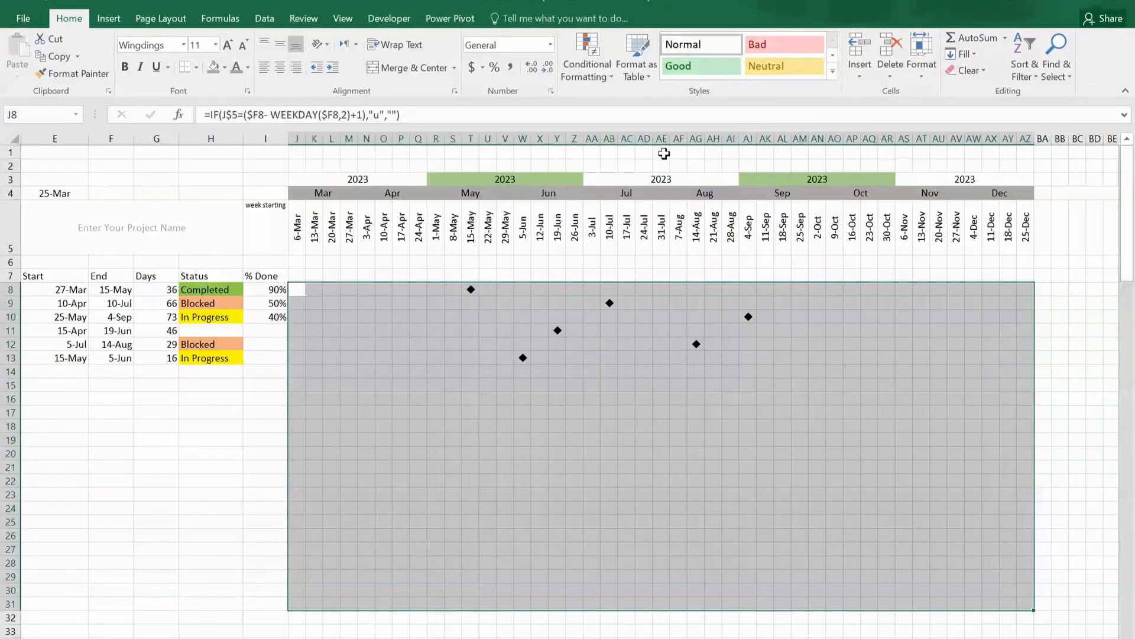
{"action": "left_click", "coordinate": [612, 76]}
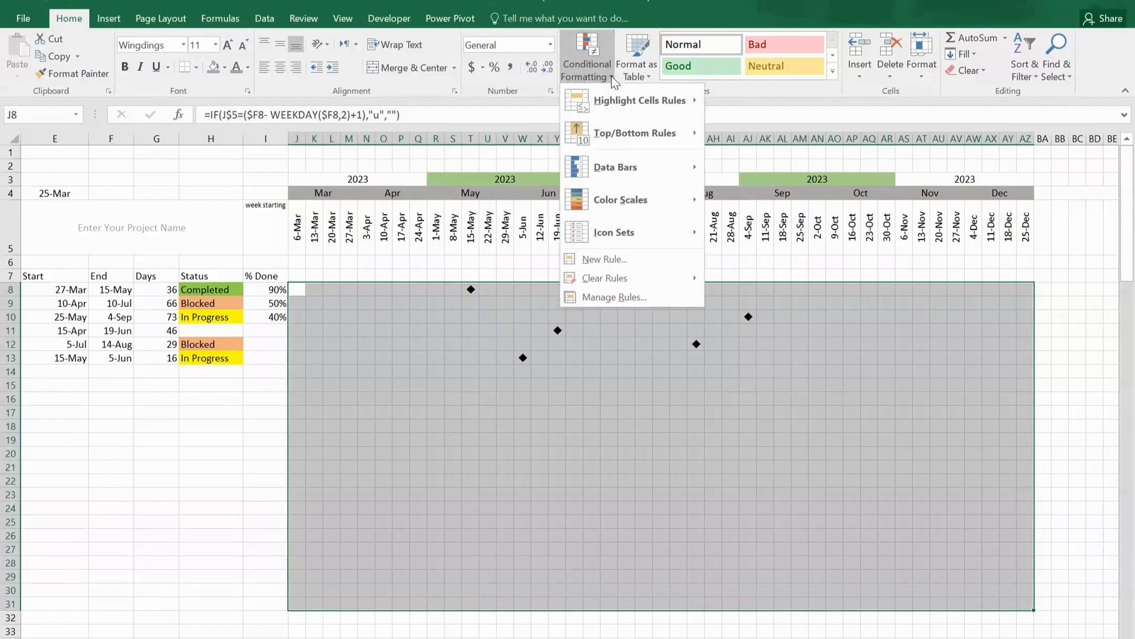
{"action": "left_click", "coordinate": [647, 261]}
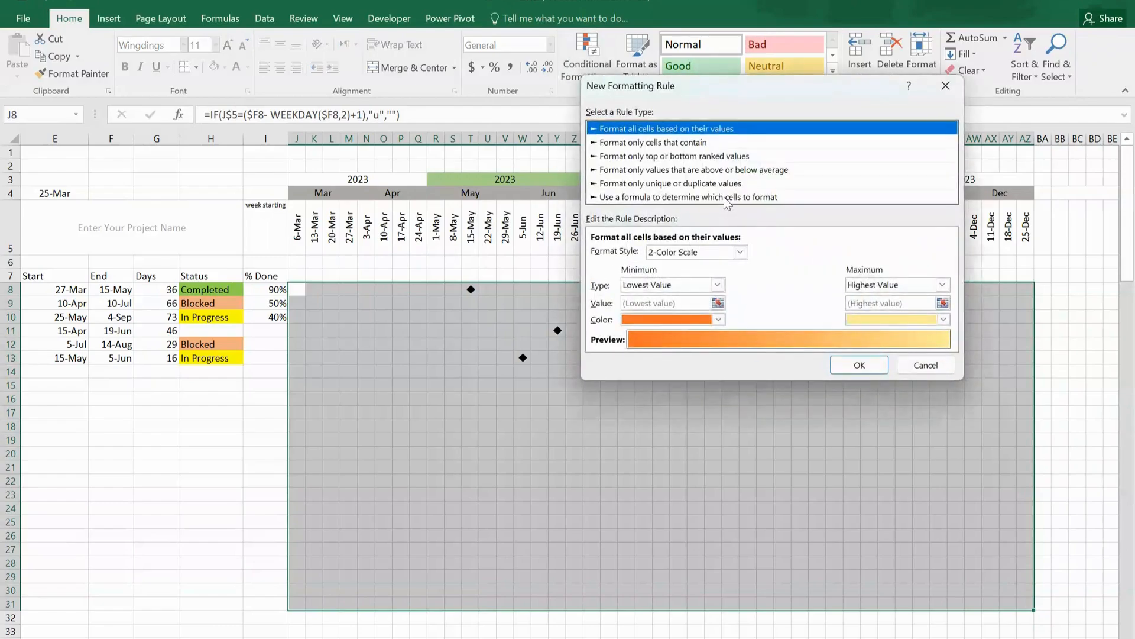
{"action": "left_click", "coordinate": [723, 197]}
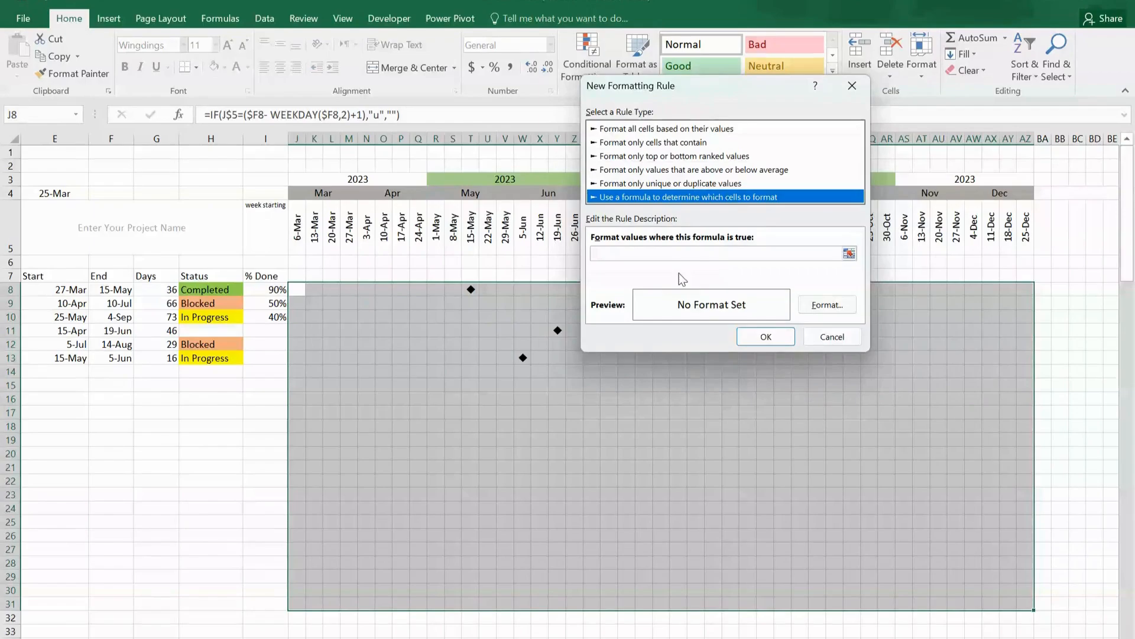
{"action": "left_click", "coordinate": [655, 252]}
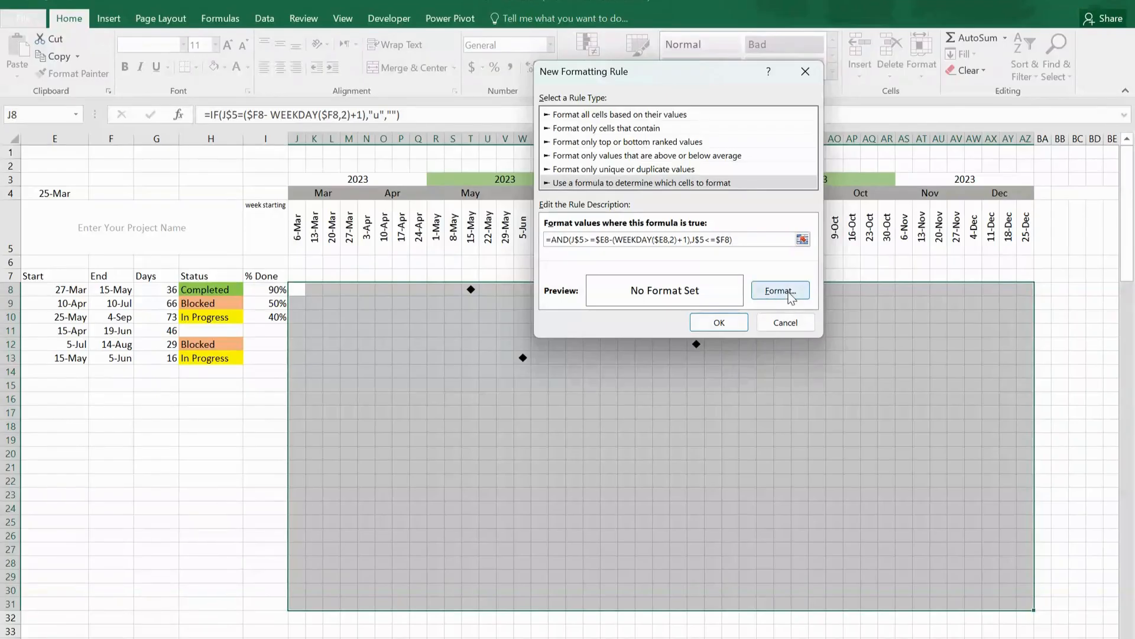
{"action": "left_click", "coordinate": [790, 296]}
{"action": "left_click", "coordinate": [615, 117]}
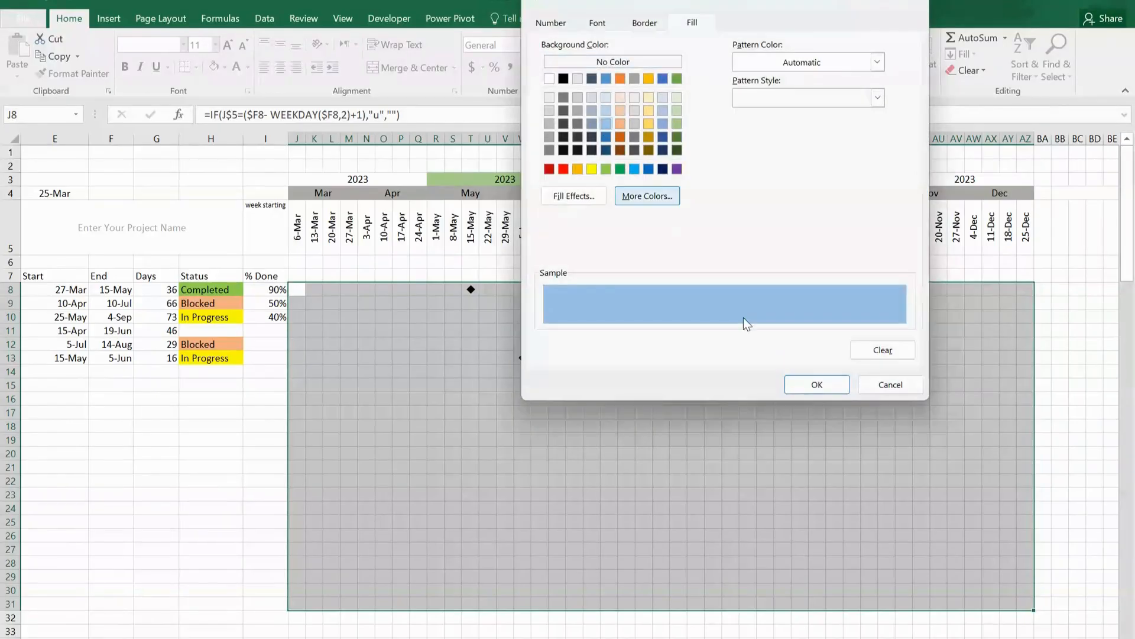
{"action": "left_click", "coordinate": [837, 392]}
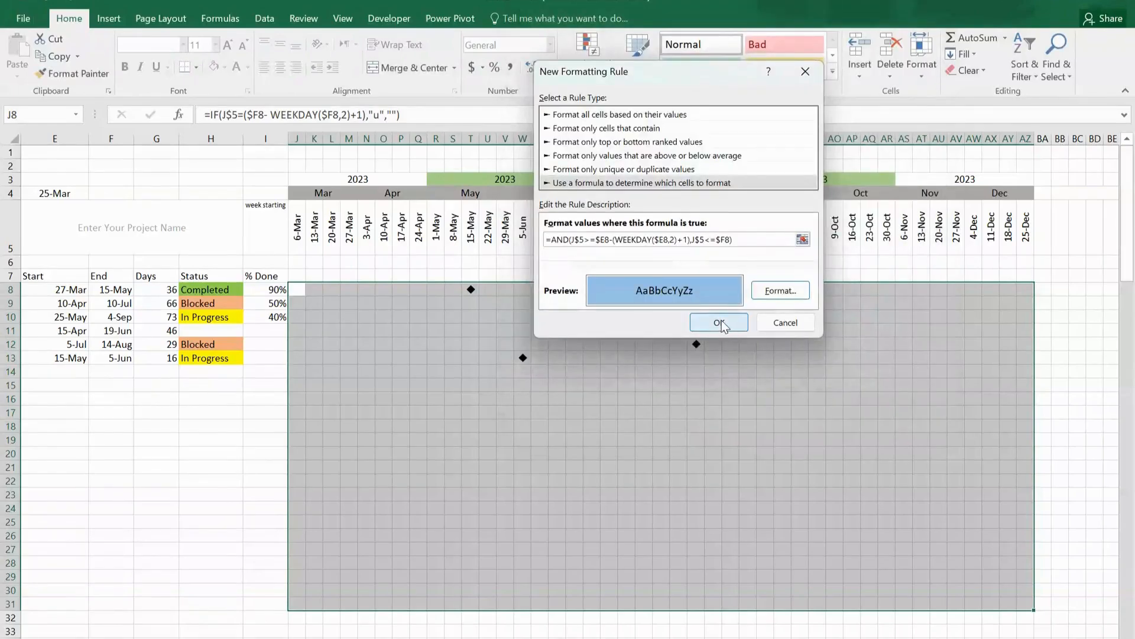
{"action": "left_click", "coordinate": [720, 323]}
{"action": "left_click", "coordinate": [748, 520]}
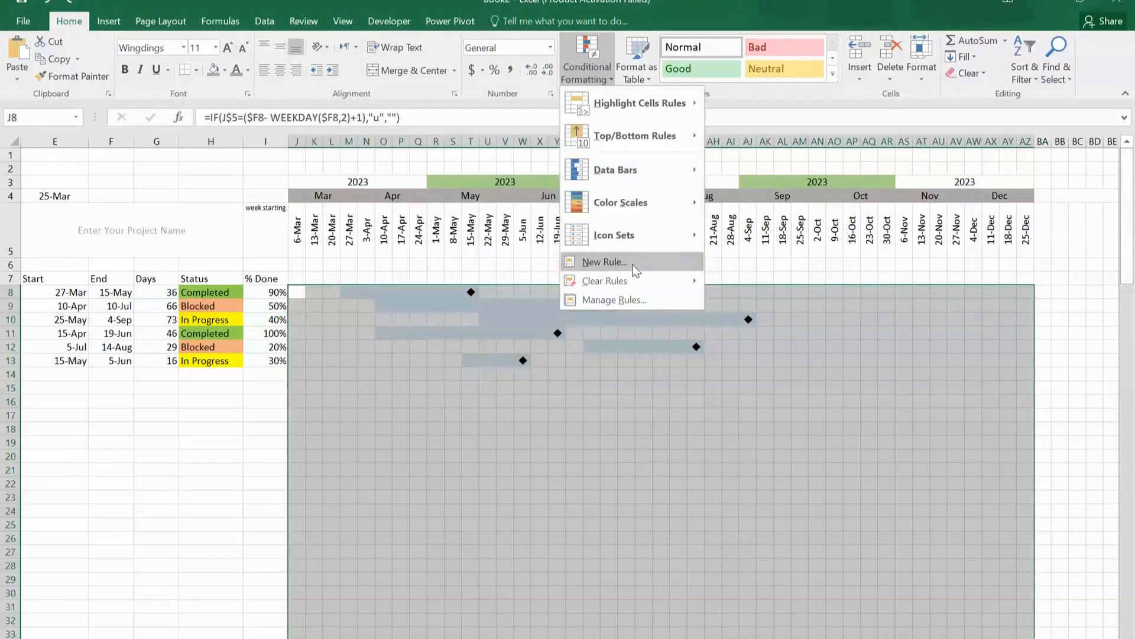
Add a formula-based conditional formatting rule to the timeline cells starting at J8 that fills each task's percent-done weeks, counted from its start date, with darker blue
{"action": "left_click", "coordinate": [632, 263]}
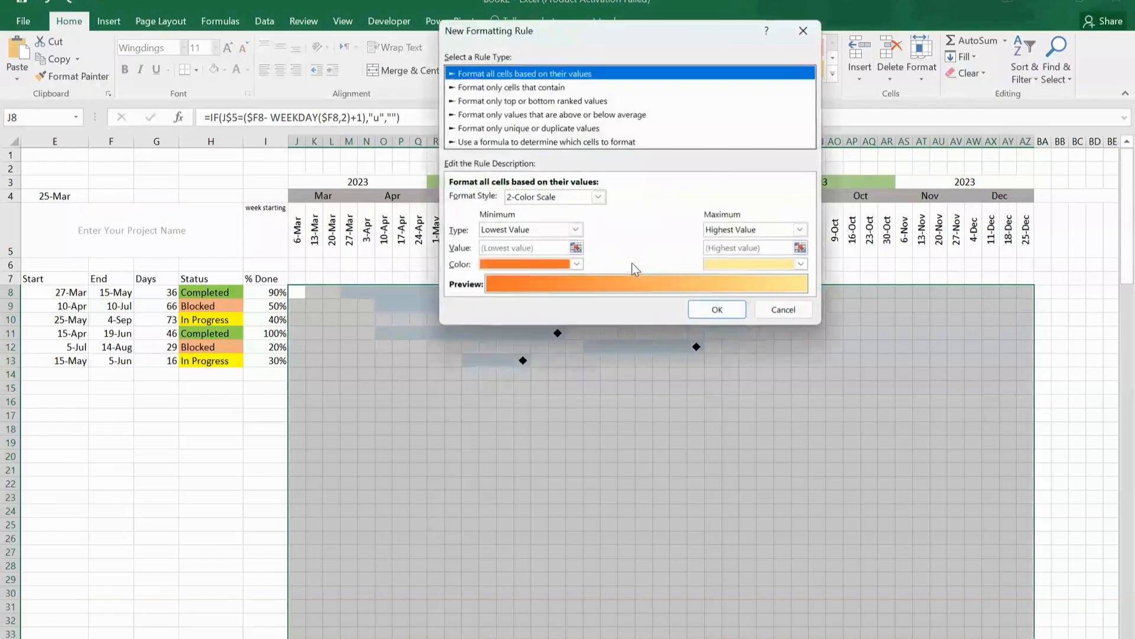
{"action": "left_click", "coordinate": [582, 142]}
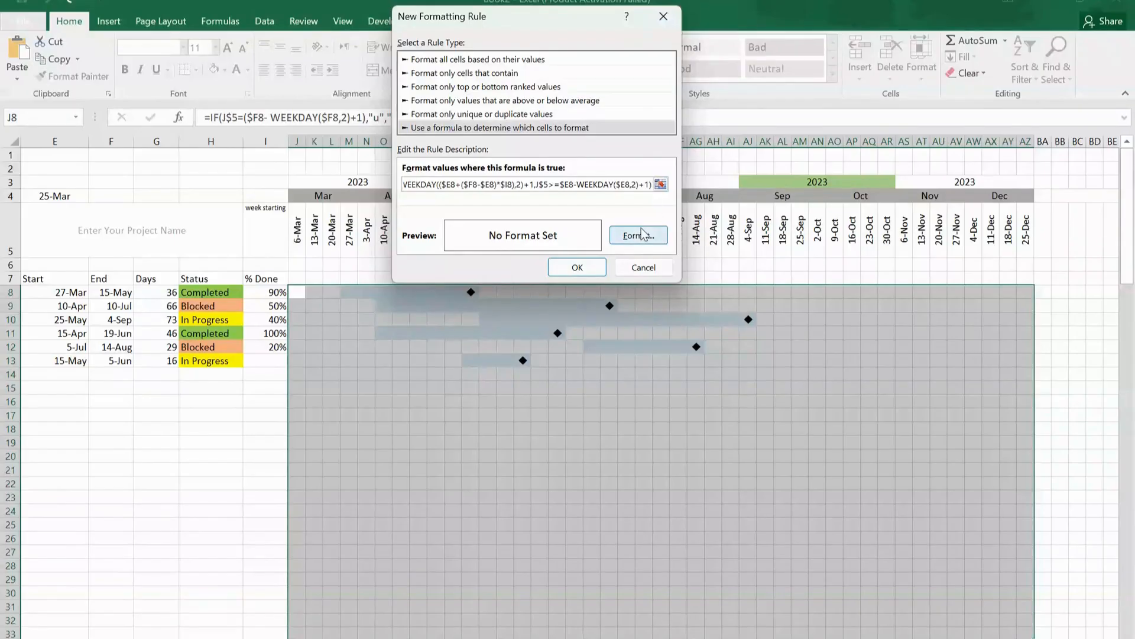
{"action": "left_click", "coordinate": [642, 233]}
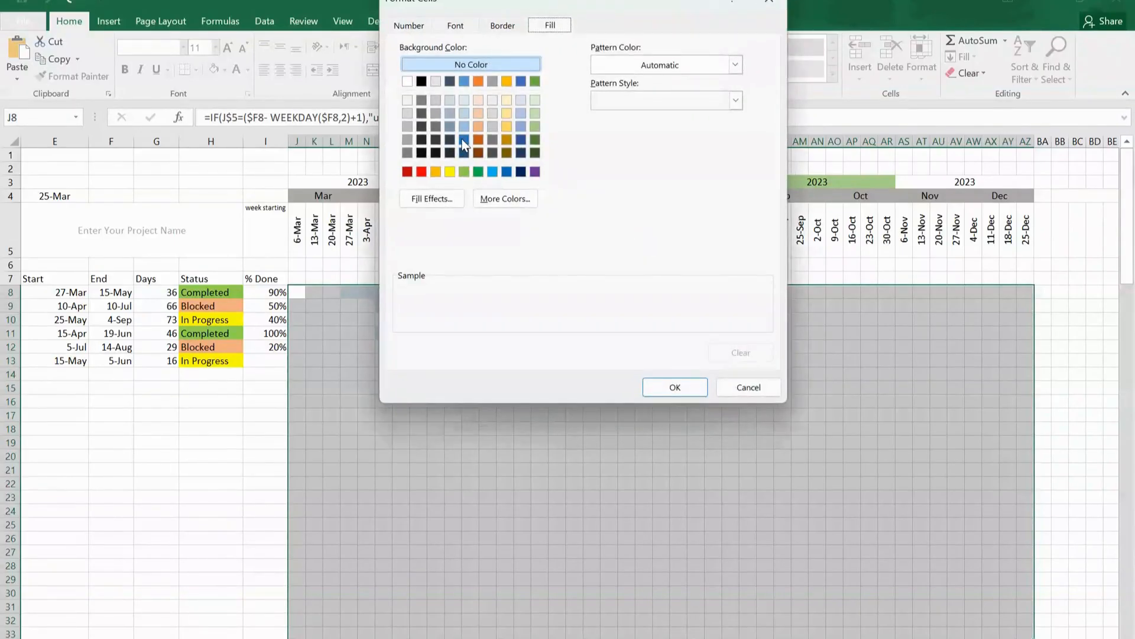
{"action": "left_click", "coordinate": [463, 140]}
{"action": "left_click", "coordinate": [673, 387]}
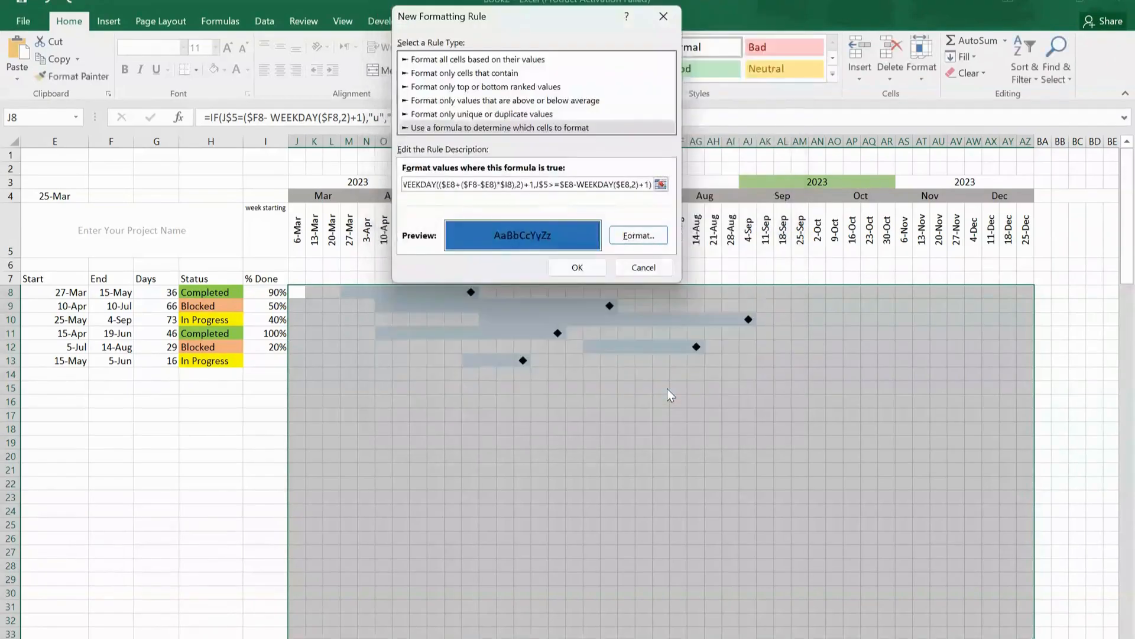
{"action": "left_click", "coordinate": [578, 267]}
{"action": "left_click_drag", "start_coordinate": [692, 414], "coordinate": [735, 434]}
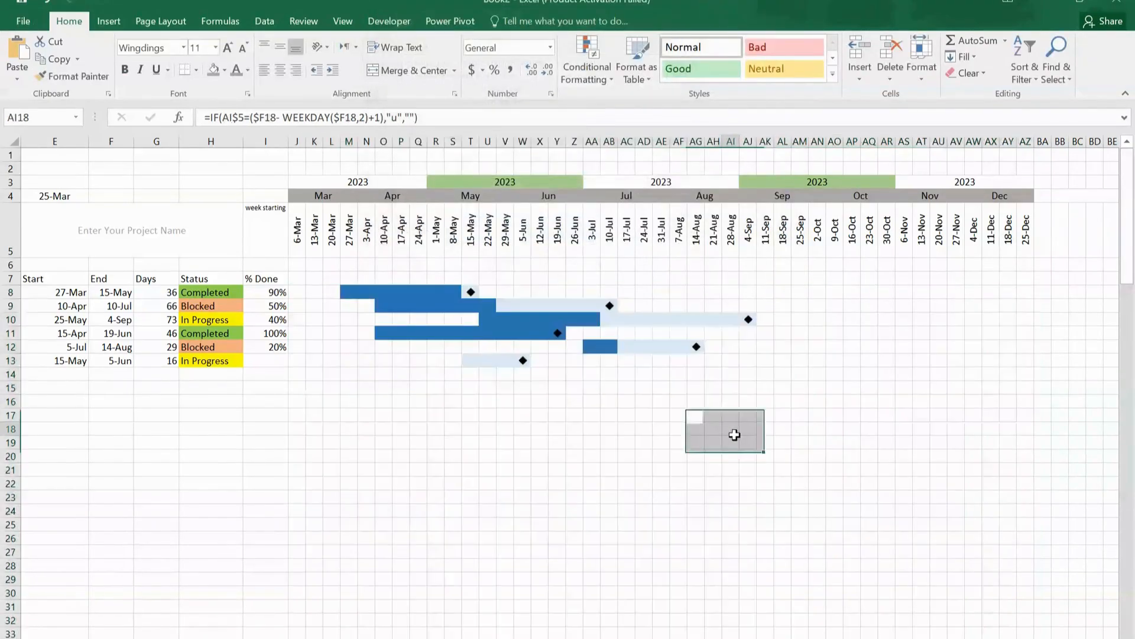
{"action": "left_click", "coordinate": [734, 432]}
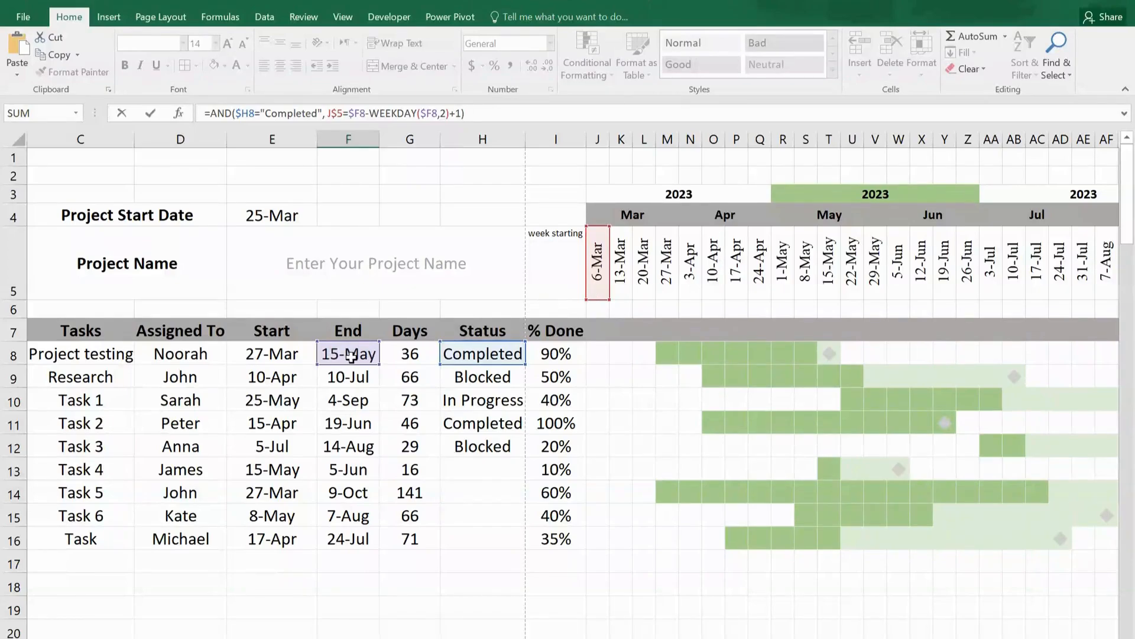
Add a conditional formatting rule to the timeline cells from J8 across to AZ using =AND($H8="Completed", J$5=$F8-WEEKDAY($F8,2)+1) with a light gold fill
{"action": "left_click_drag", "start_coordinate": [397, 353], "coordinate": [1080, 635]}
{"action": "left_click_drag", "start_coordinate": [1079, 635], "coordinate": [1079, 636]}
{"action": "left_click", "coordinate": [587, 59]}
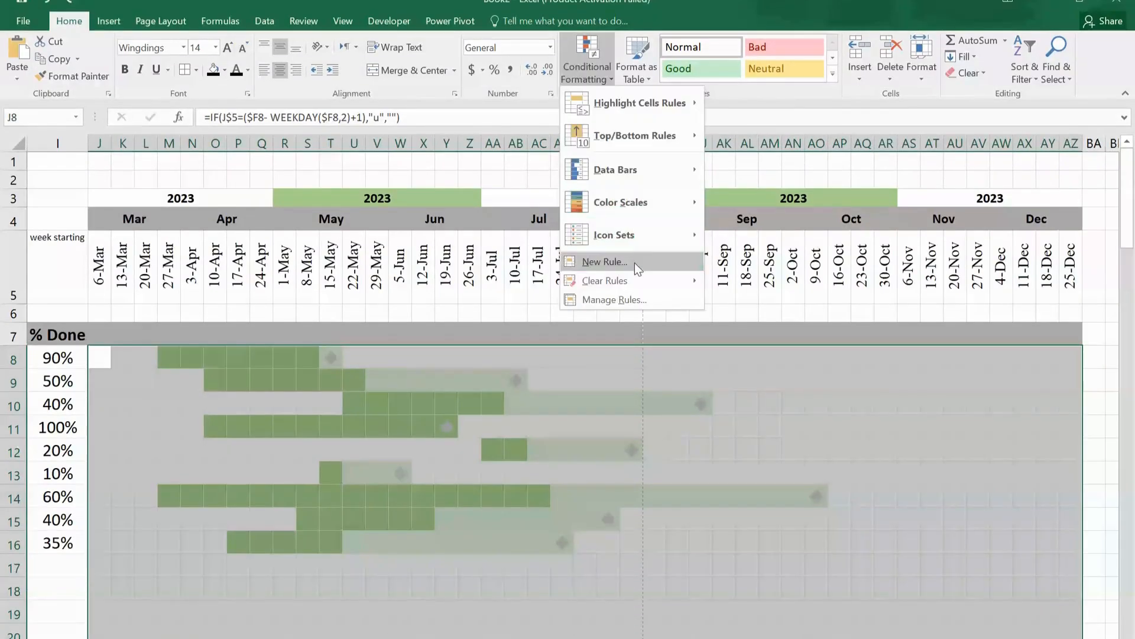
{"action": "left_click", "coordinate": [634, 262]}
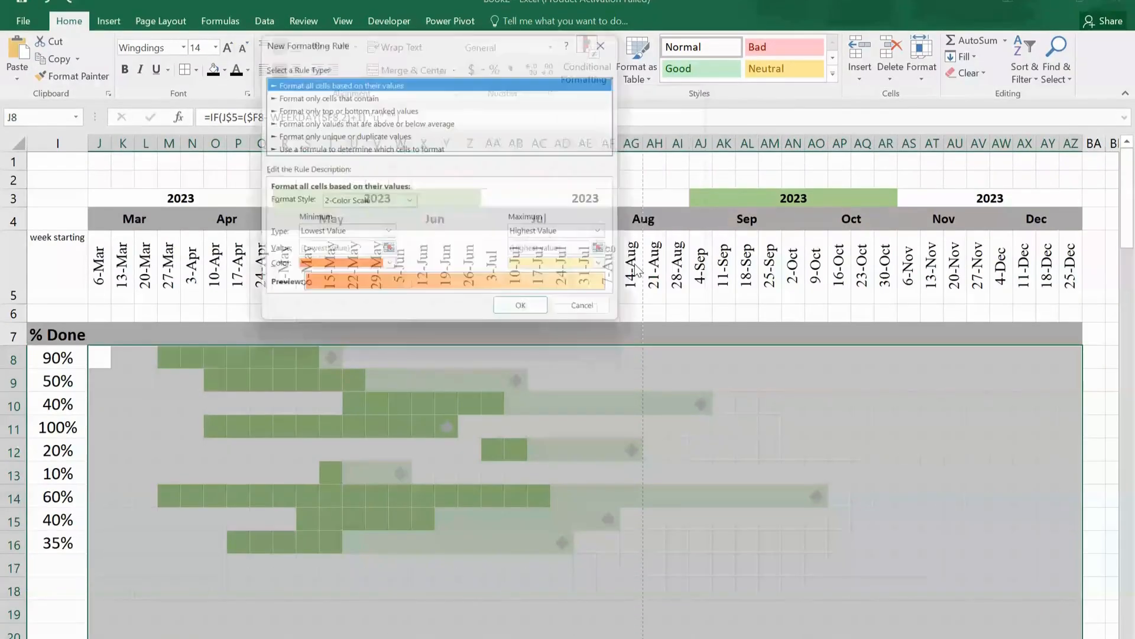
{"action": "left_click", "coordinate": [385, 148]}
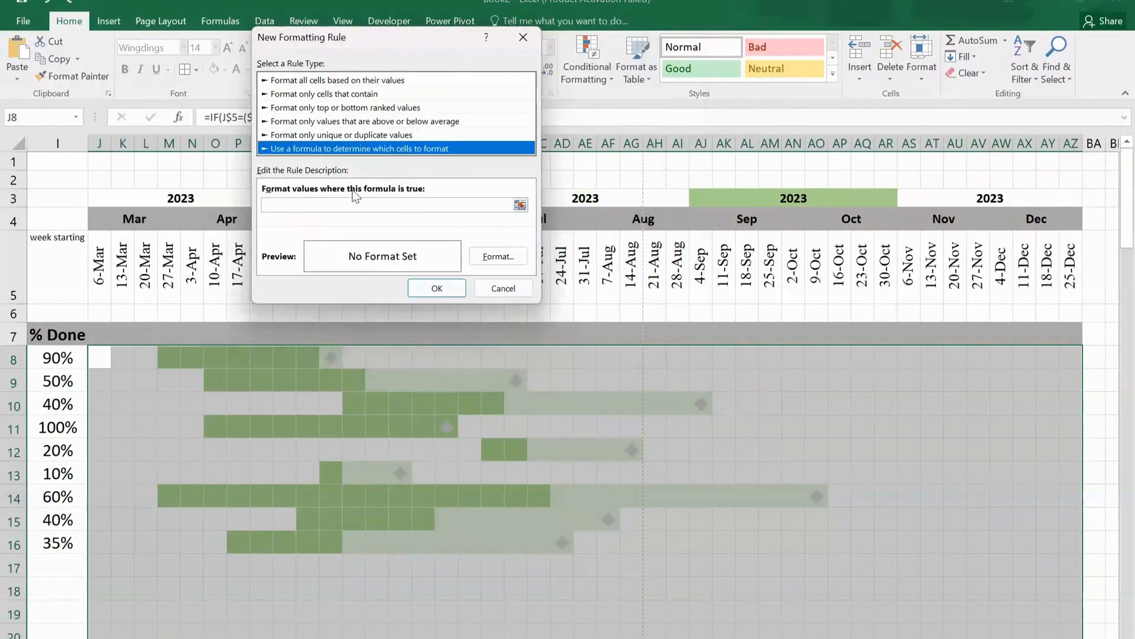
{"action": "left_click", "coordinate": [300, 205]}
{"action": "type", "text": "=AND($H8=\"Completed\", J$5=$F8-WEEKDAY($F8,2)+1)"}
{"action": "left_click", "coordinate": [490, 256]}
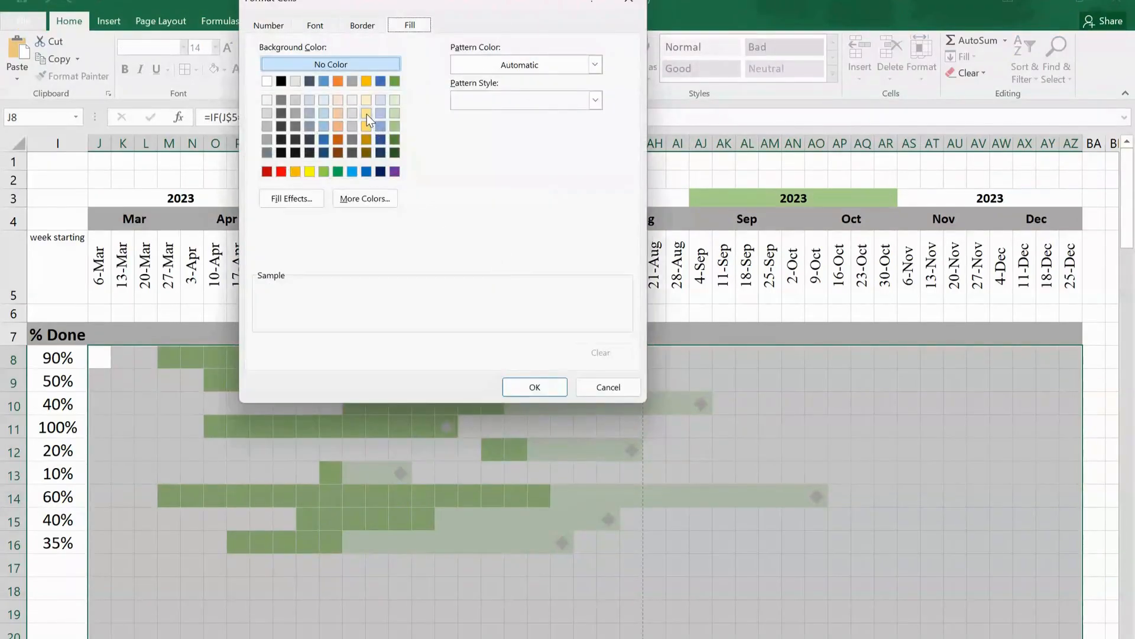
{"action": "left_click", "coordinate": [366, 113]}
{"action": "left_click", "coordinate": [535, 387]}
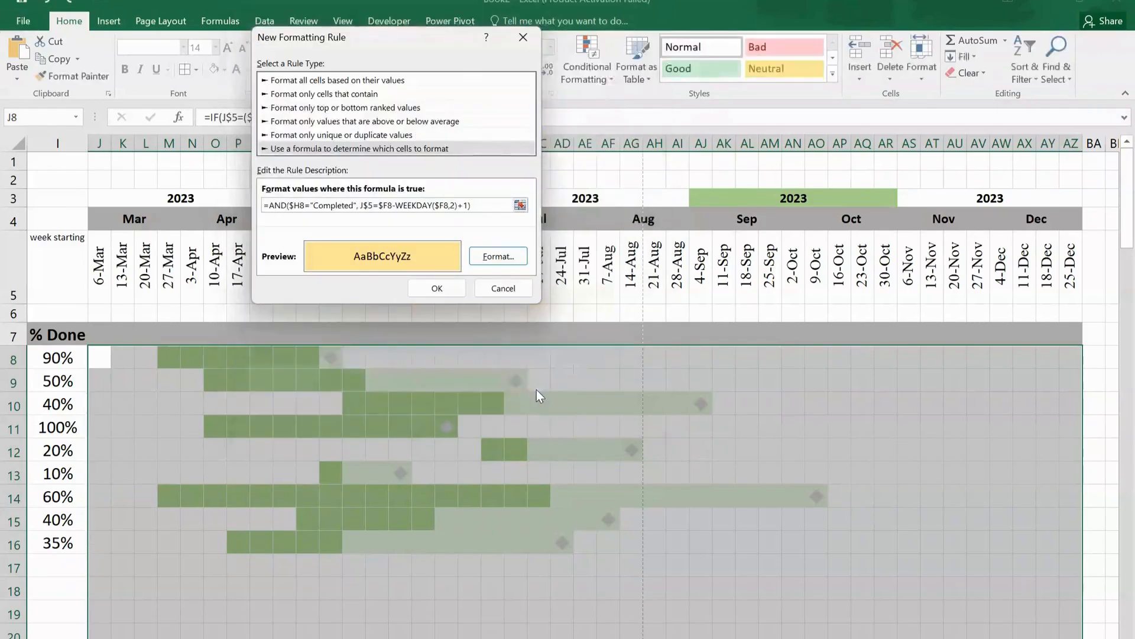
{"action": "left_click", "coordinate": [436, 289]}
{"action": "left_click", "coordinate": [486, 555]}
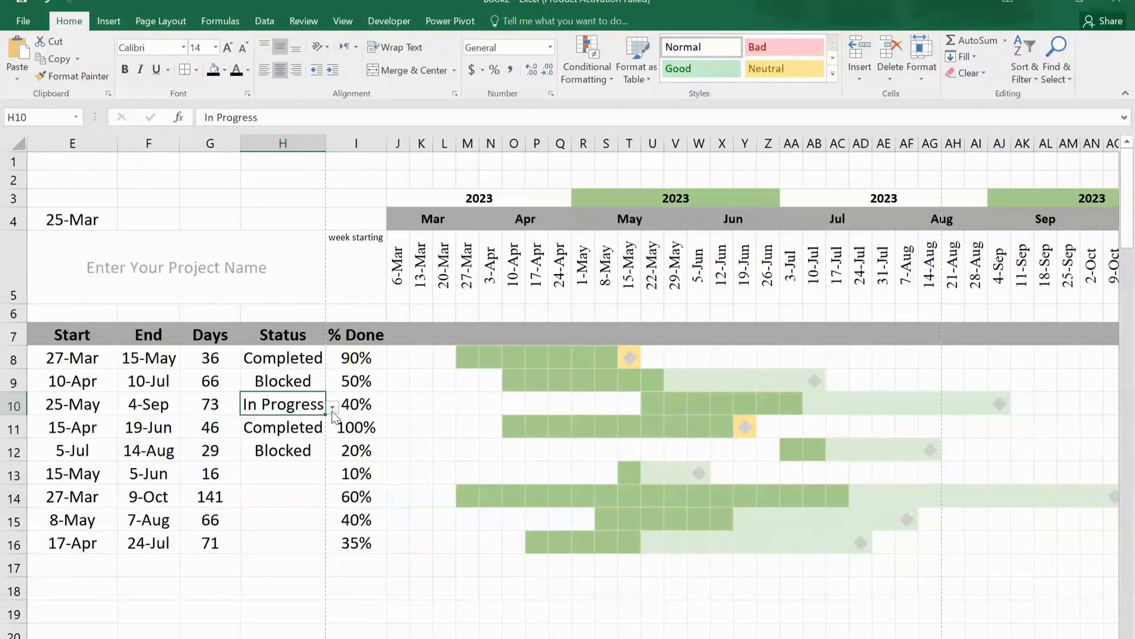
Set the Status of Task 1 (H10) to Completed and its % Done (I10) to 100%
{"action": "left_click", "coordinate": [331, 411]}
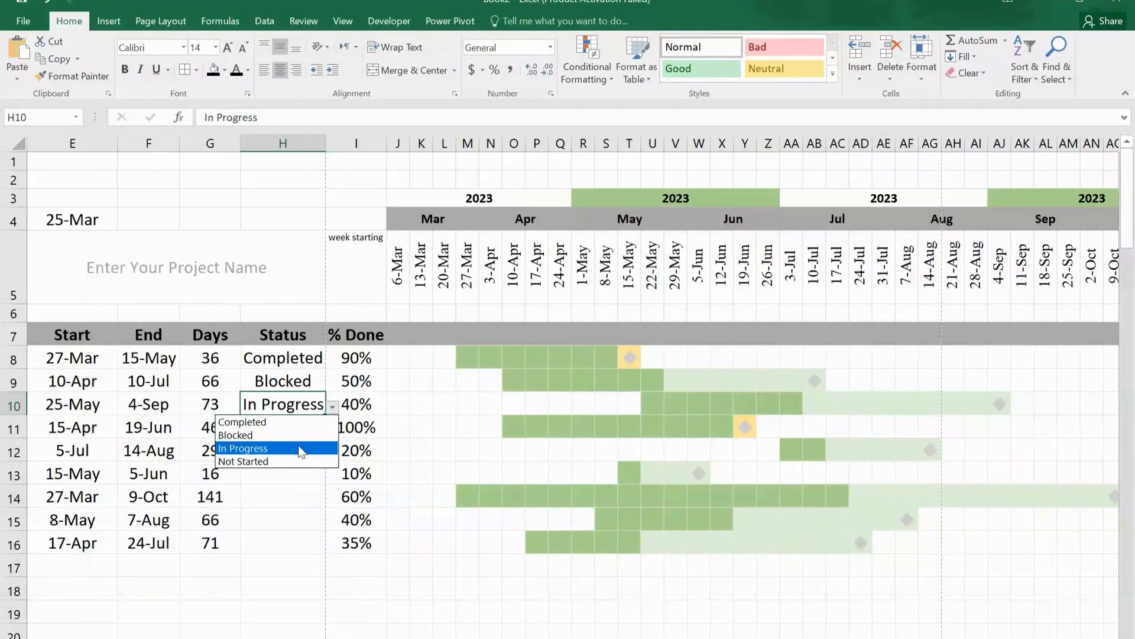
{"action": "left_click", "coordinate": [292, 422]}
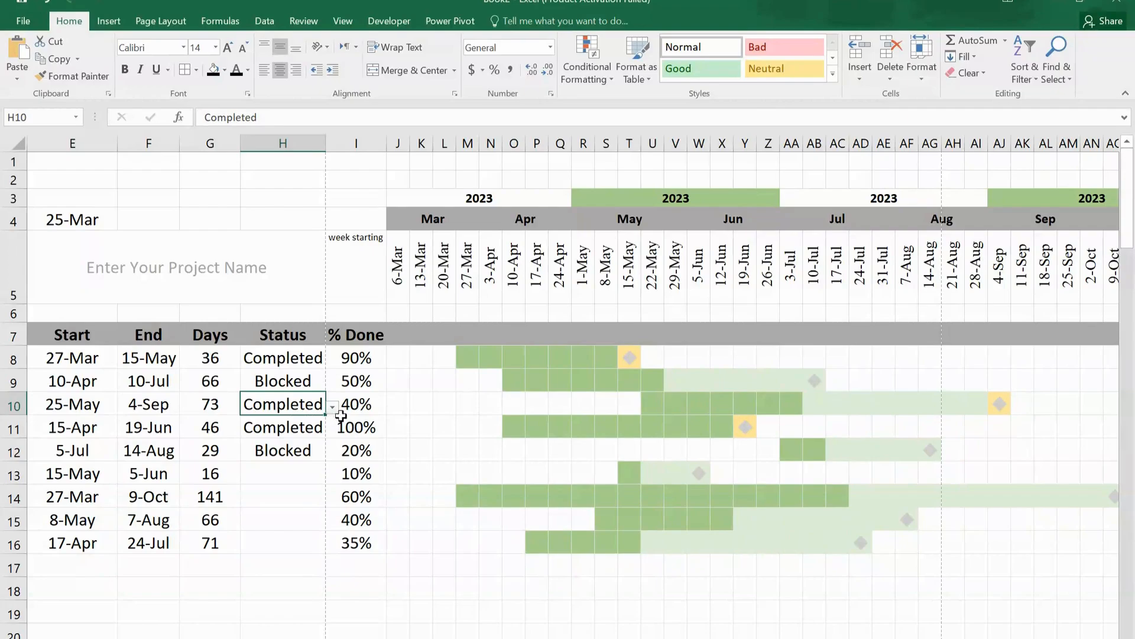
{"action": "left_click", "coordinate": [363, 404]}
{"action": "double_click", "coordinate": [363, 404]}
{"action": "type", "text": "100"}
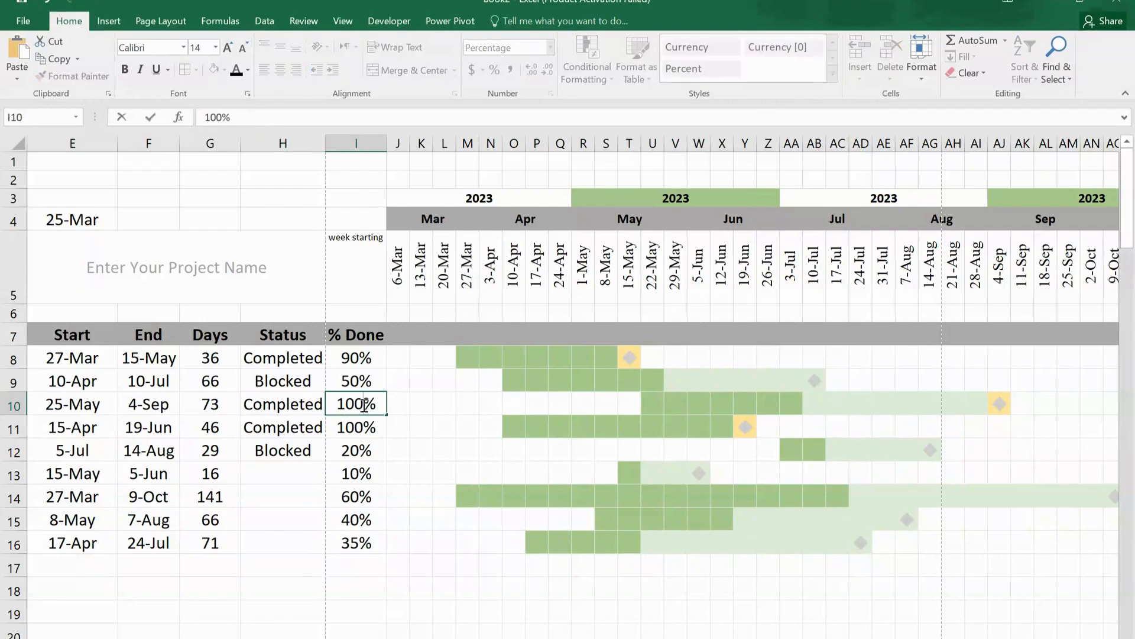
{"action": "key", "text": "Return"}
Set the Status of Task 2 (H11) to Blocked
{"action": "left_click", "coordinate": [295, 428]}
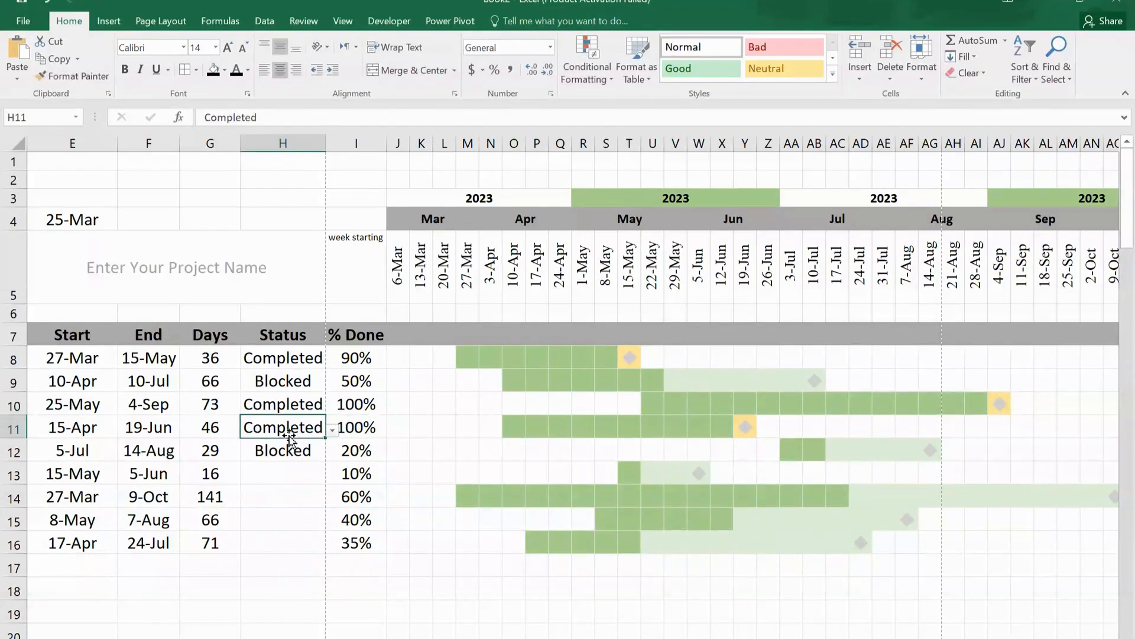
{"action": "left_click", "coordinate": [332, 431]}
{"action": "left_click", "coordinate": [279, 461]}
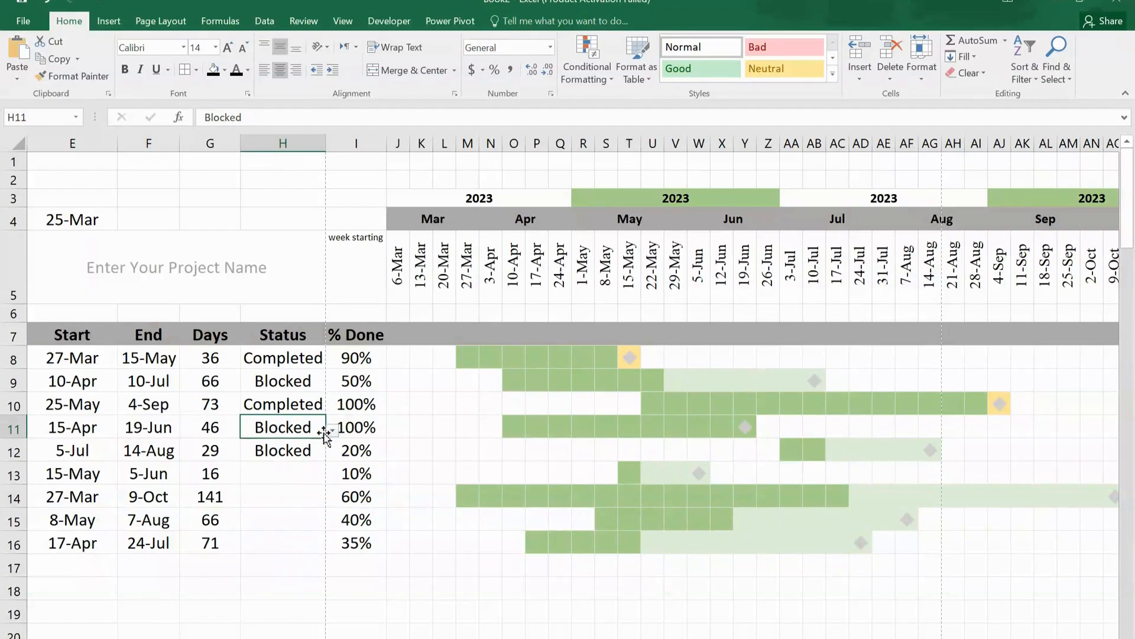
Set the Status of Task 2 (H11) to In Progress and its % Done (I11) to 40%
{"action": "left_click", "coordinate": [332, 430]}
{"action": "left_click", "coordinate": [293, 473]}
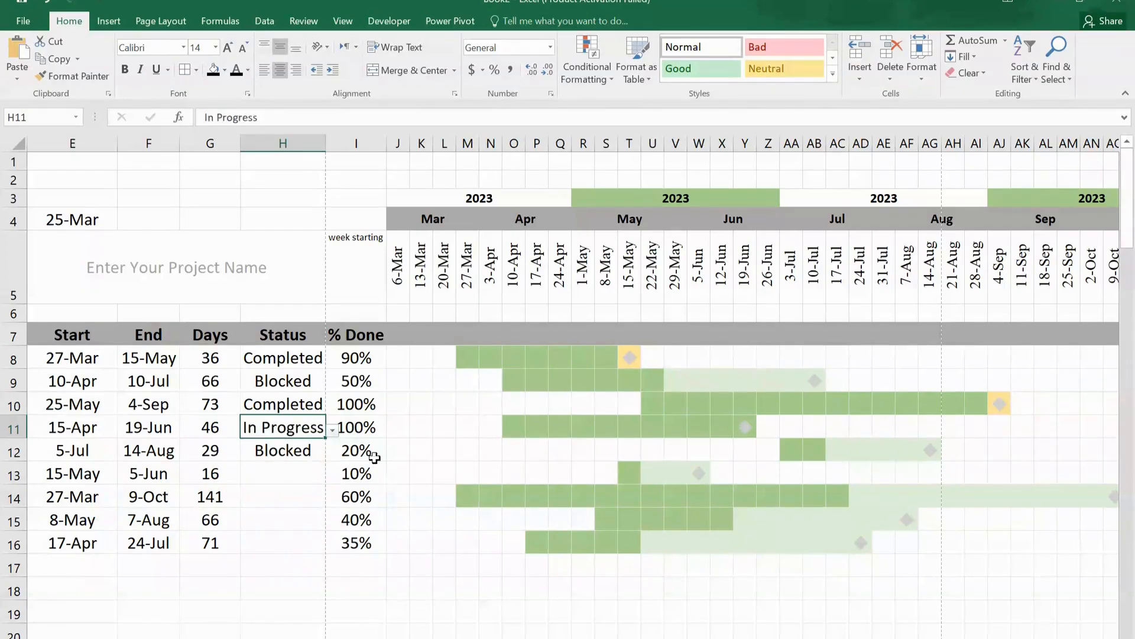
{"action": "left_click", "coordinate": [355, 430]}
{"action": "type", "text": "40"}
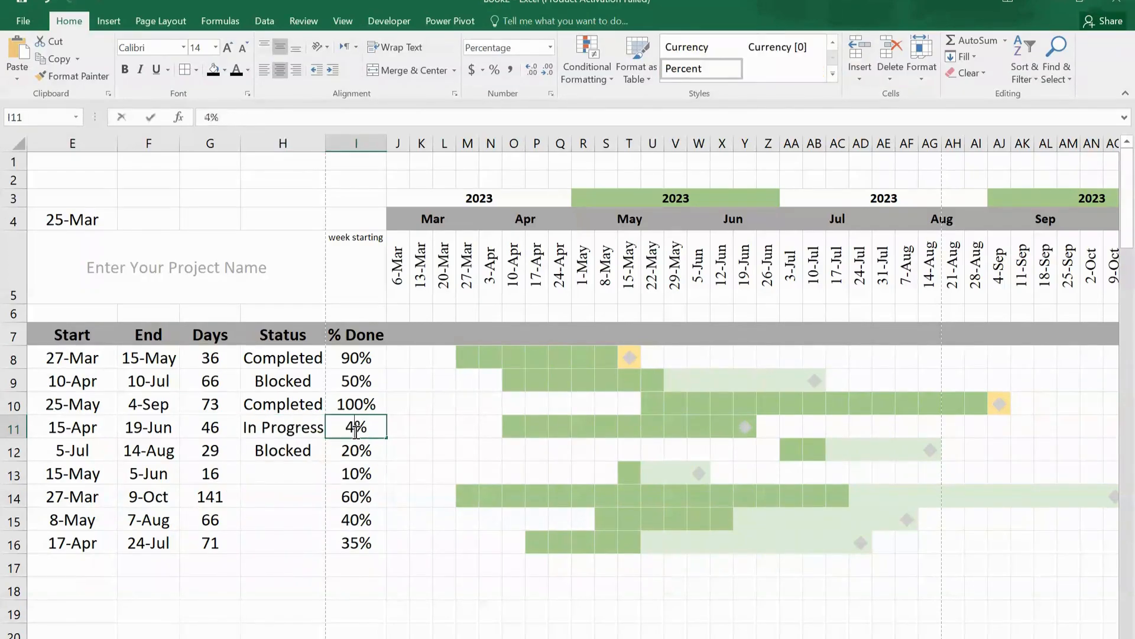
{"action": "key", "text": "Return"}
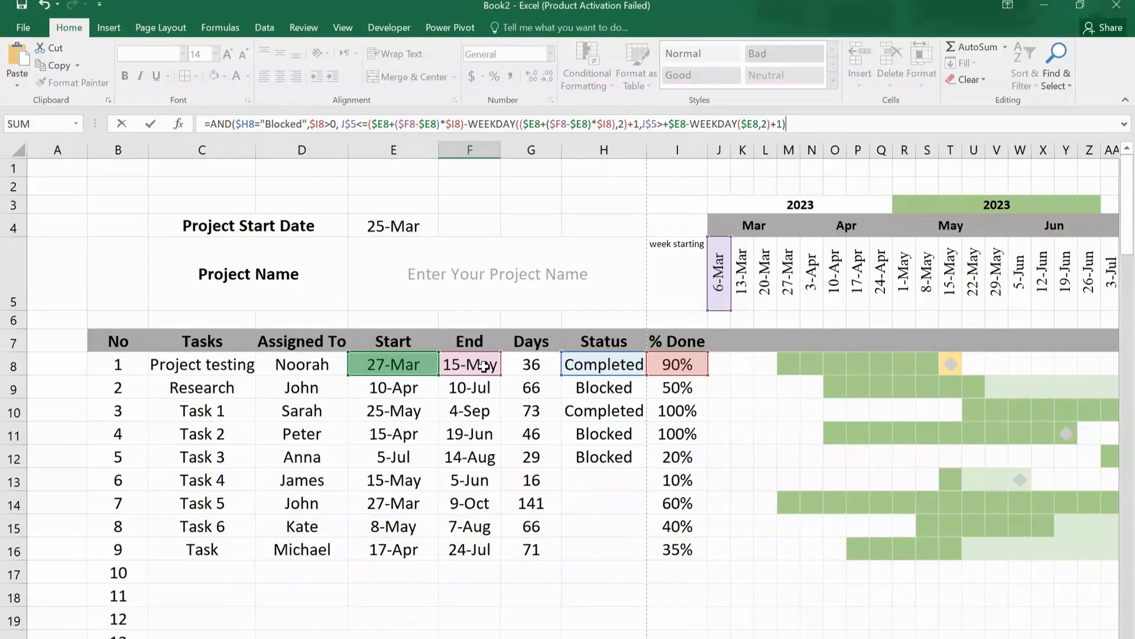
Add a light orange rule from J8 across to BA: =AND($H8="Blocked",$I8>0, J$5<=($E8+($F8-$E8)*$I8)-WEEKDAY(($E8+($F8-$E8)*$I8),2)+1,J$5>+$E8-WEEKDAY($E8,2)+1)
{"action": "left_click_drag", "start_coordinate": [719, 364], "coordinate": [1106, 632]}
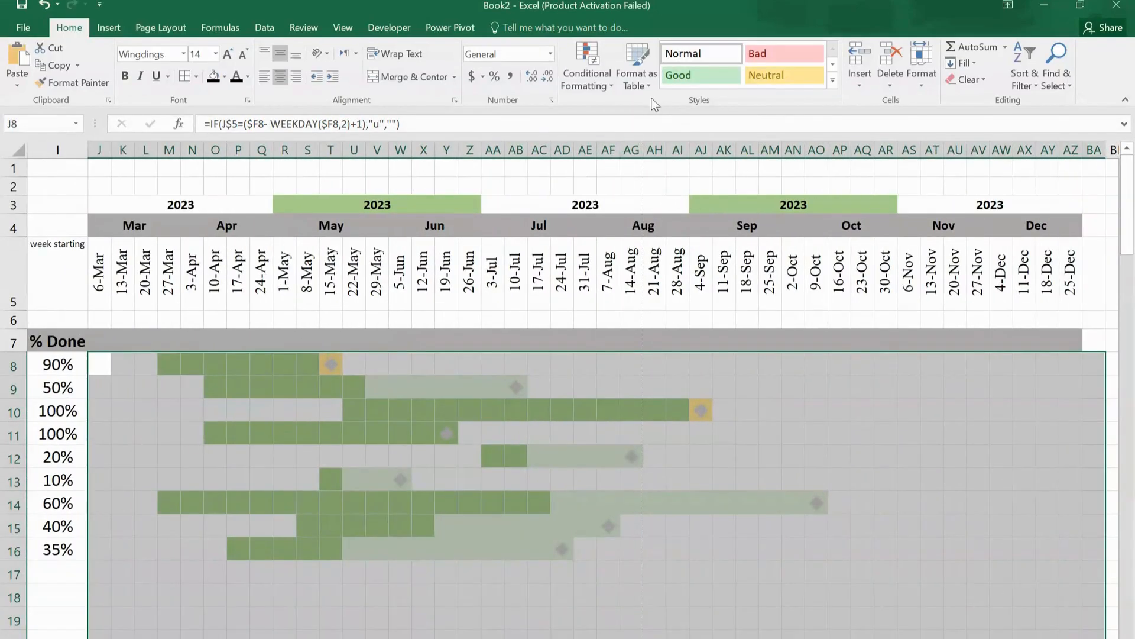
{"action": "left_click", "coordinate": [610, 85]}
{"action": "left_click", "coordinate": [621, 267]}
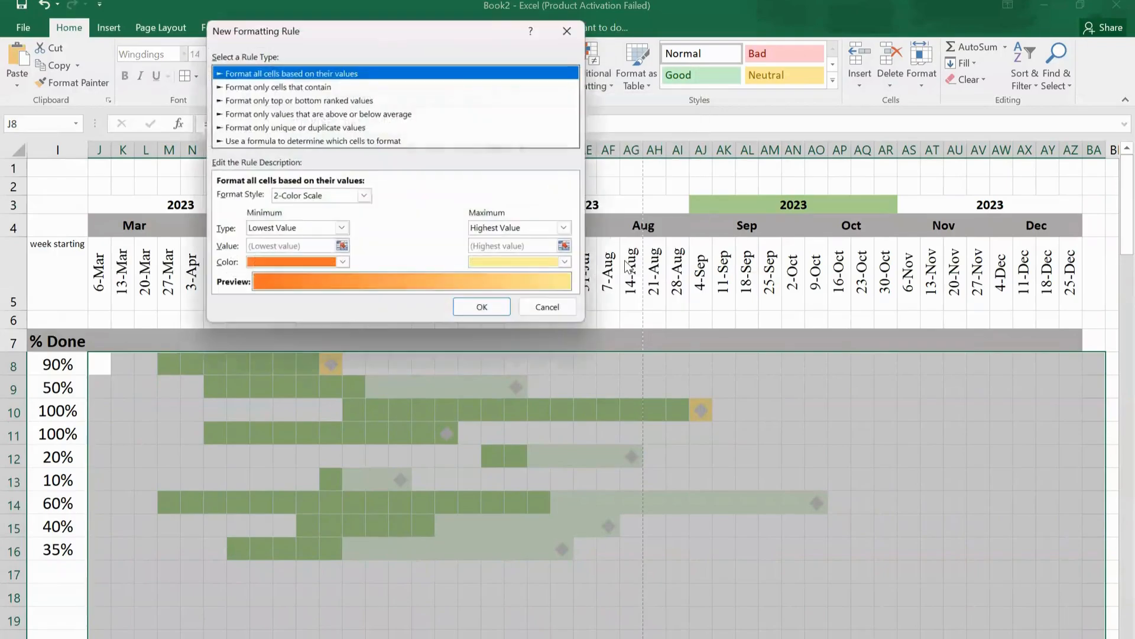
{"action": "left_click", "coordinate": [297, 141]}
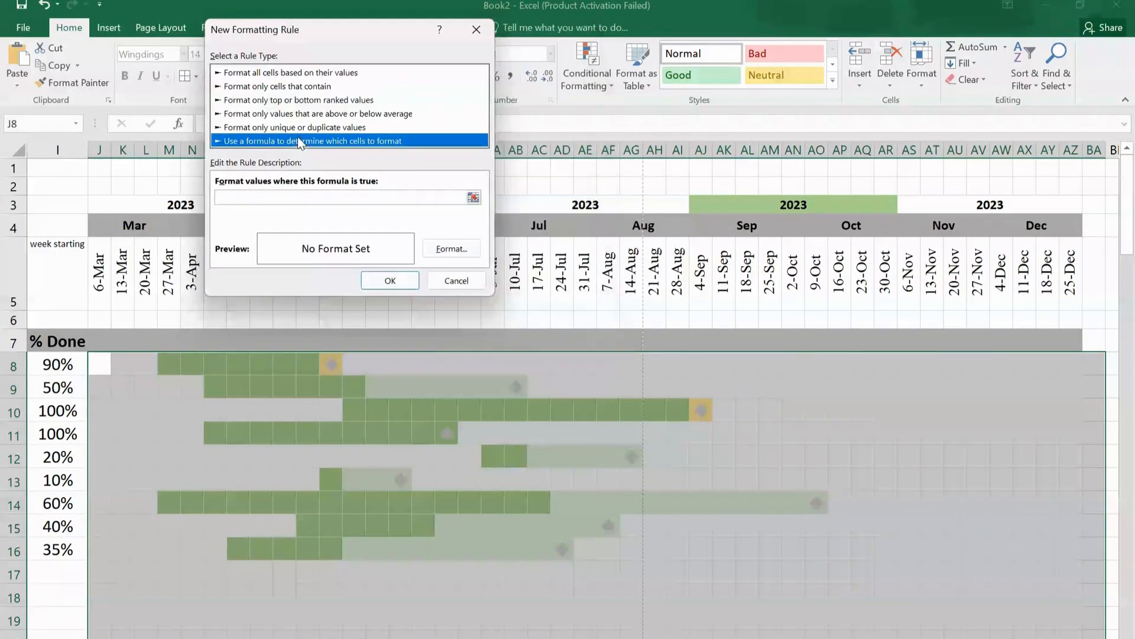
{"action": "left_click", "coordinate": [249, 197]}
{"action": "key", "text": "ctrl+v"}
{"action": "left_click", "coordinate": [451, 249]}
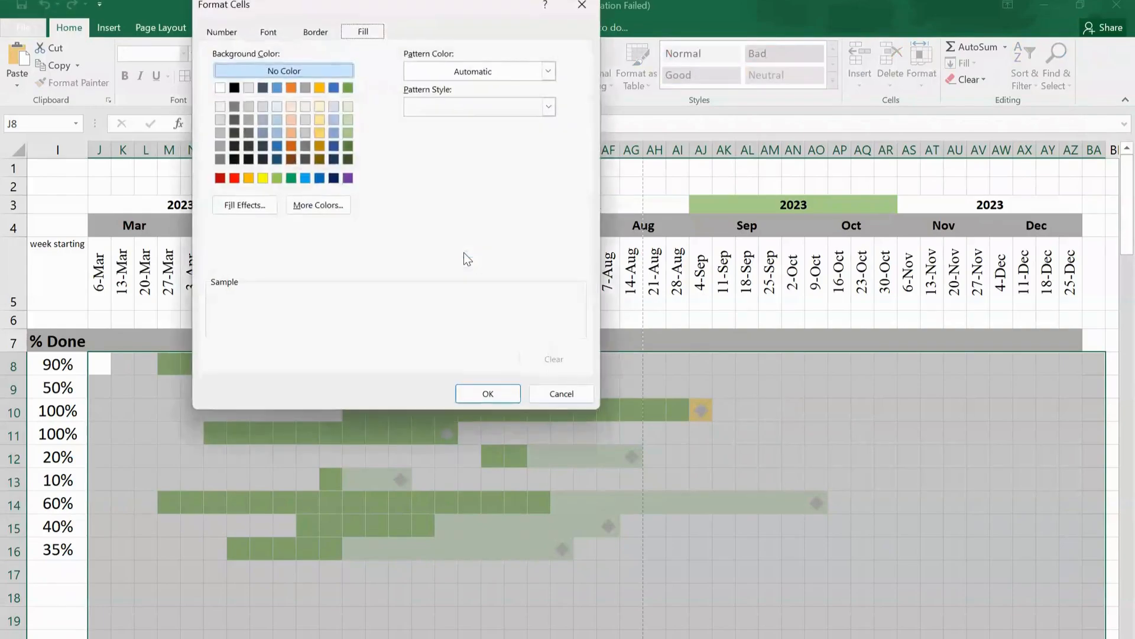
{"action": "left_click", "coordinate": [292, 119]}
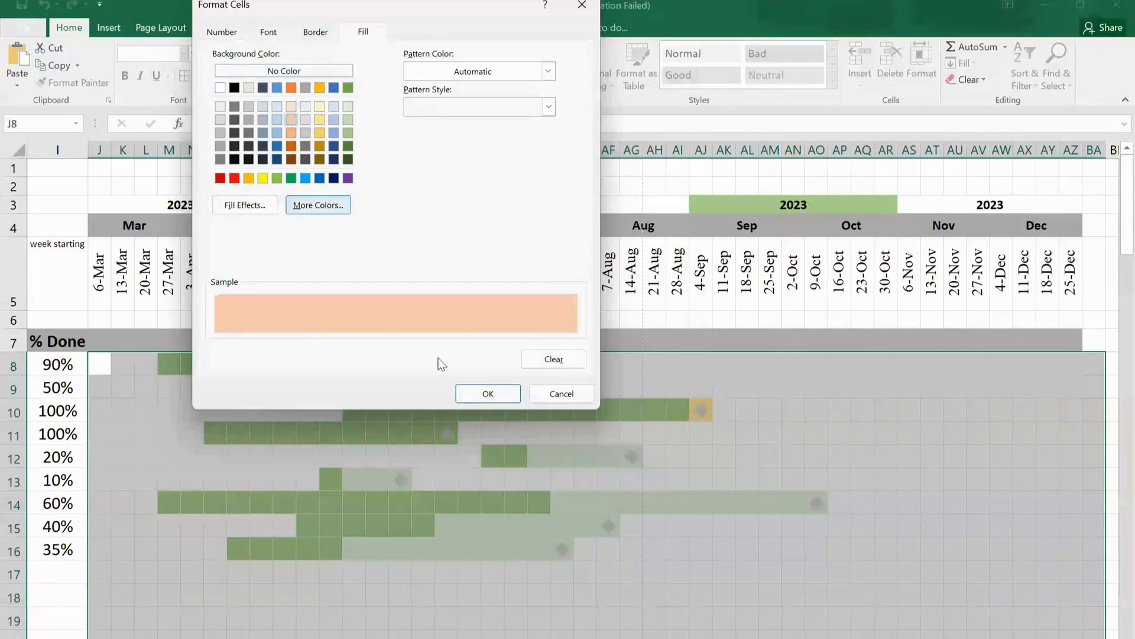
{"action": "left_click", "coordinate": [496, 391]}
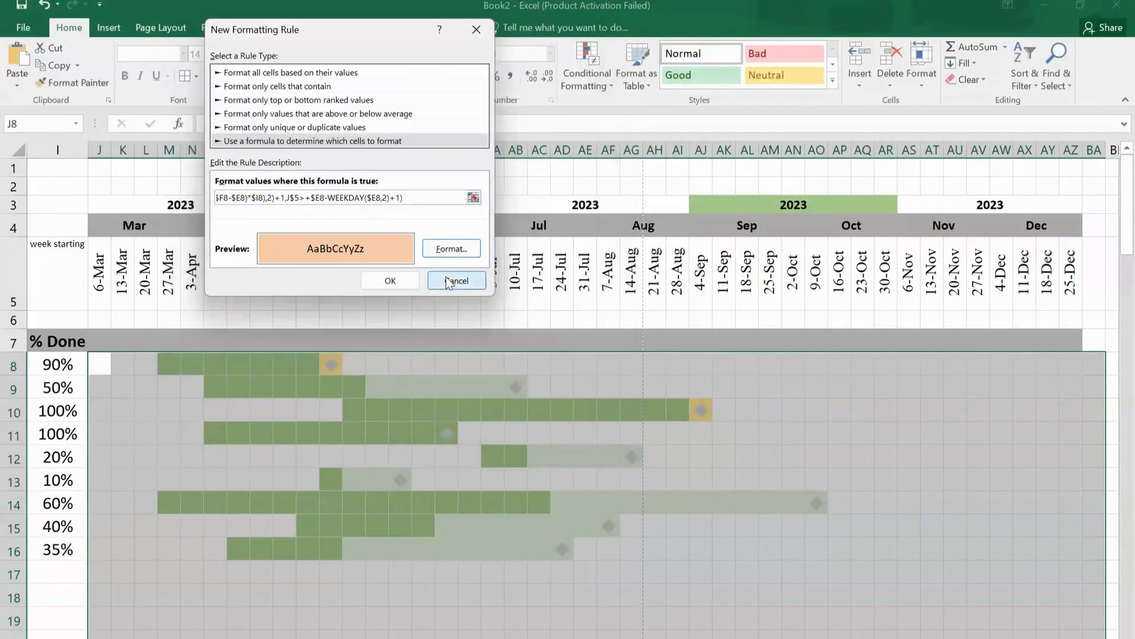
{"action": "left_click", "coordinate": [391, 280]}
Enter 20% as the % Done of Task 2 (I11)
{"action": "scroll", "coordinate": [515, 457], "scroll_direction": "left", "scroll_amount": 3}
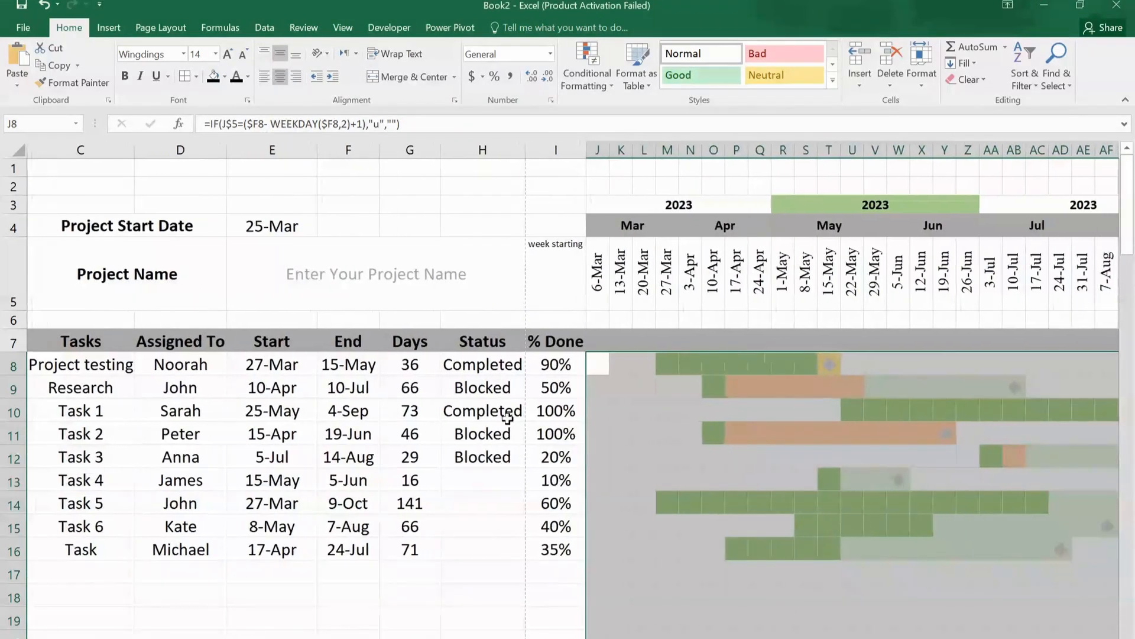
{"action": "left_click", "coordinate": [500, 434]}
{"action": "left_click", "coordinate": [549, 436]}
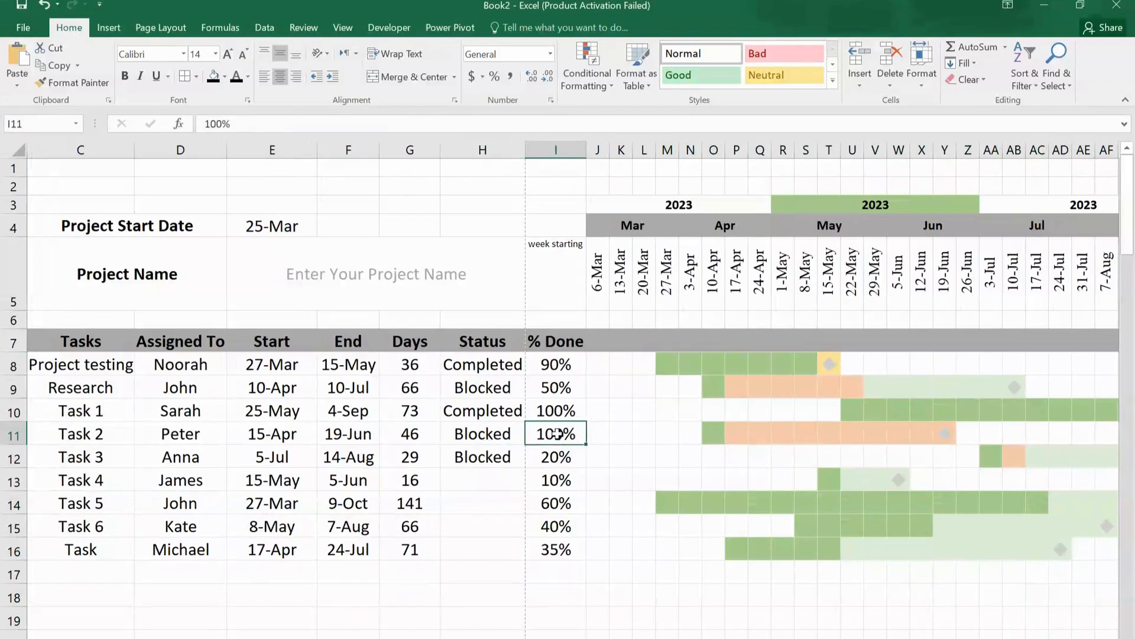
{"action": "type", "text": "20"}
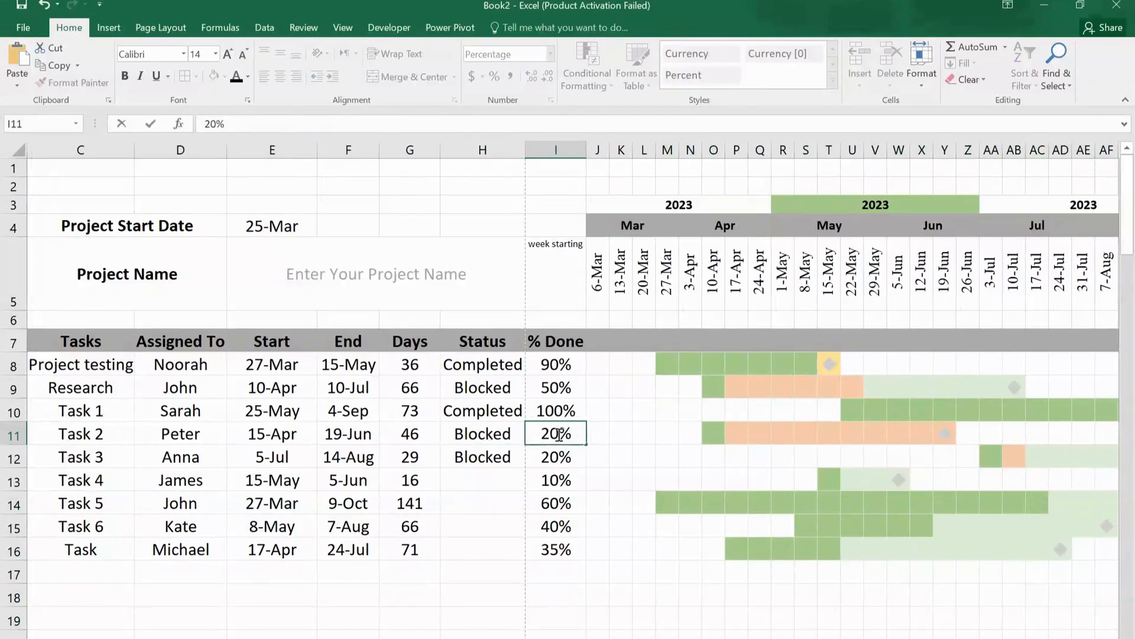